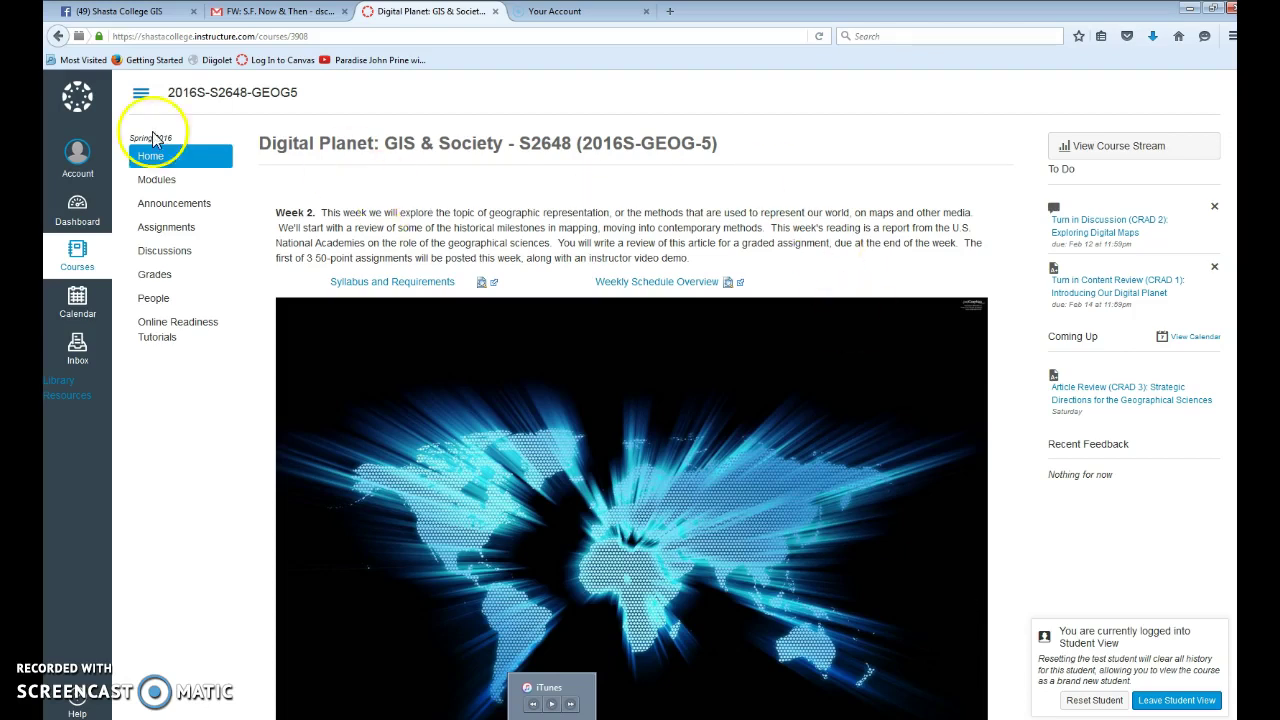
Step: Open the Article Review (CRAD 3) assignment from the Week 2 course module
{"action": "left_click", "coordinate": [143, 184]}
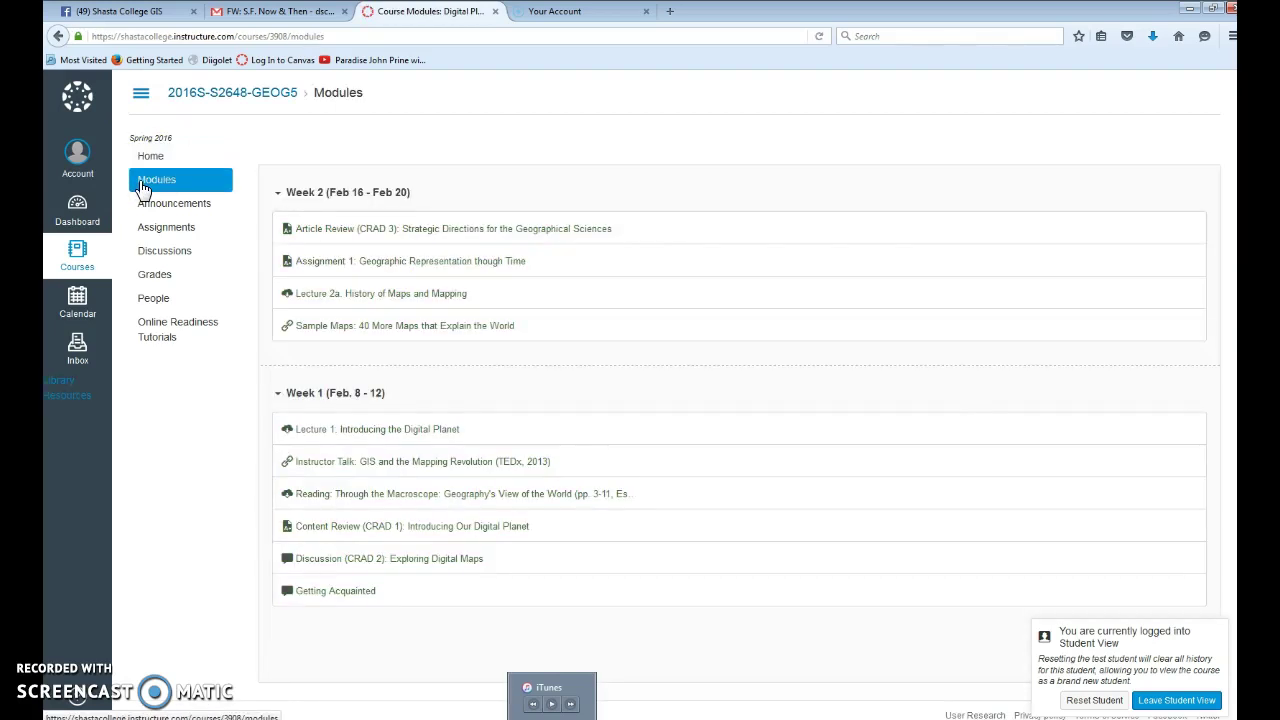
{"action": "left_click", "coordinate": [270, 198]}
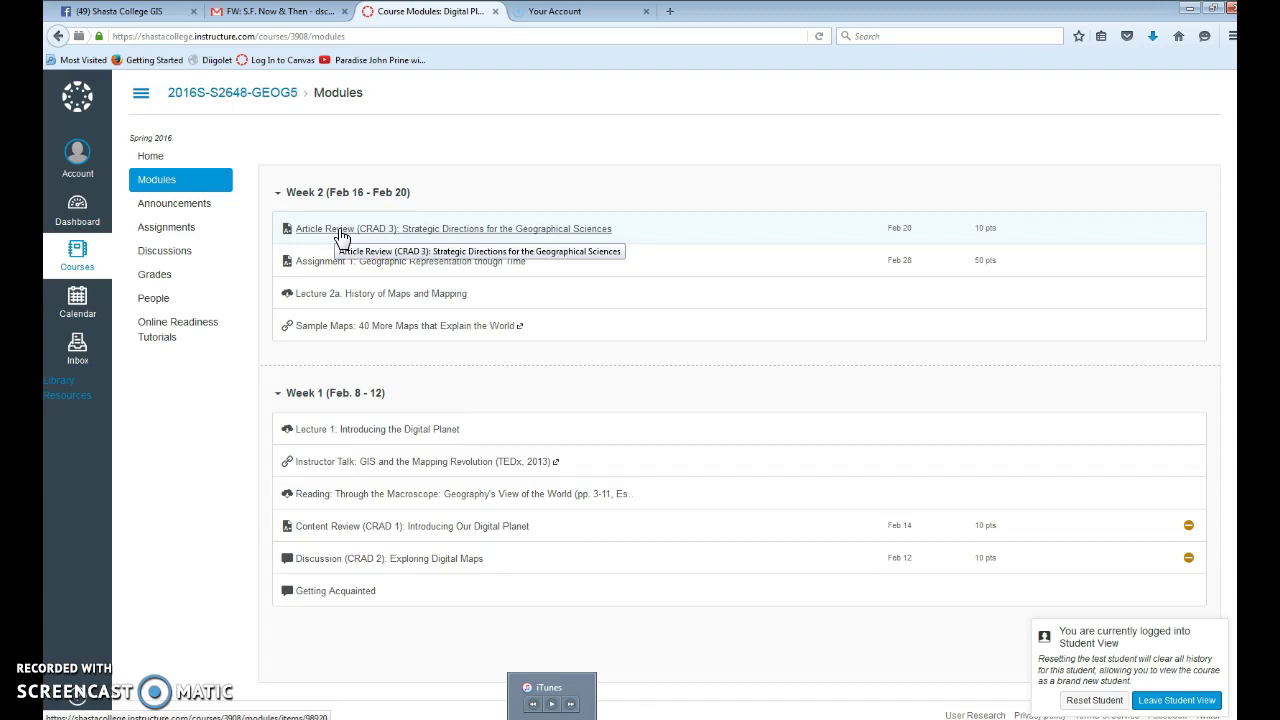
{"action": "left_click", "coordinate": [340, 236]}
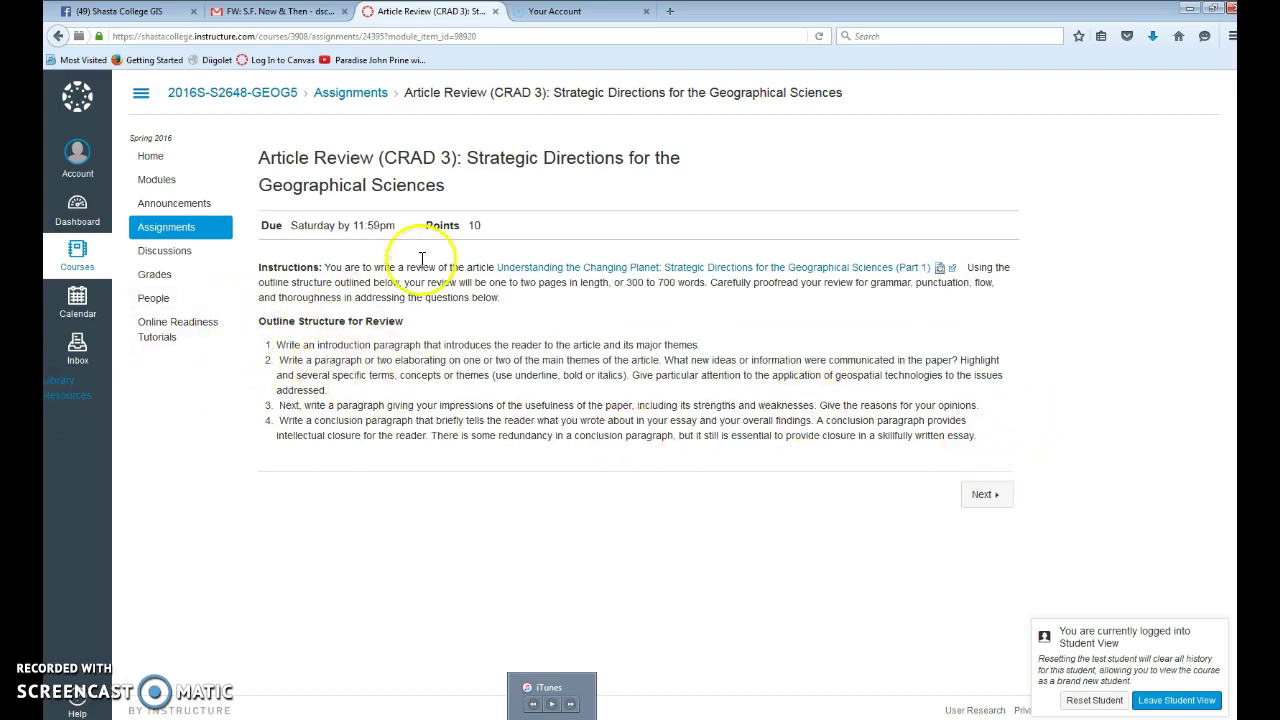
Step: Check the course's assignments list and open Assignment 1: Geographic Representation though Time from the Week 2 module
{"action": "left_click", "coordinate": [170, 230]}
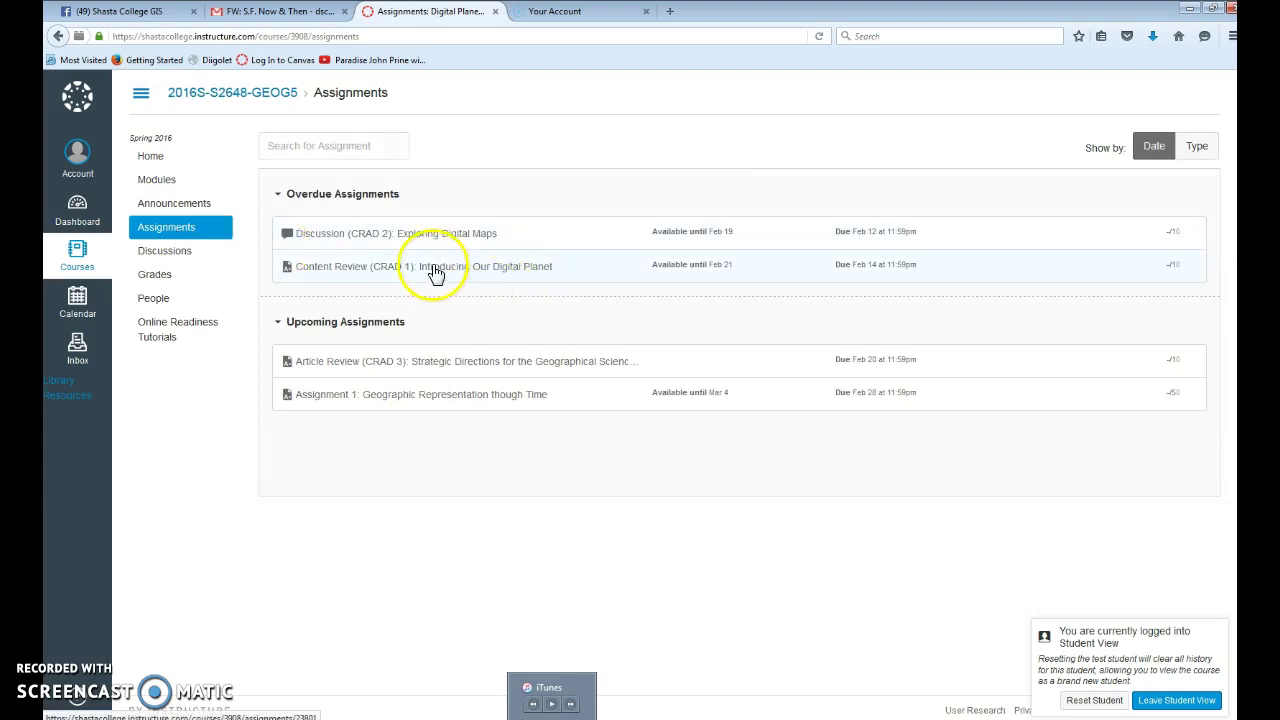
{"action": "left_click", "coordinate": [153, 179]}
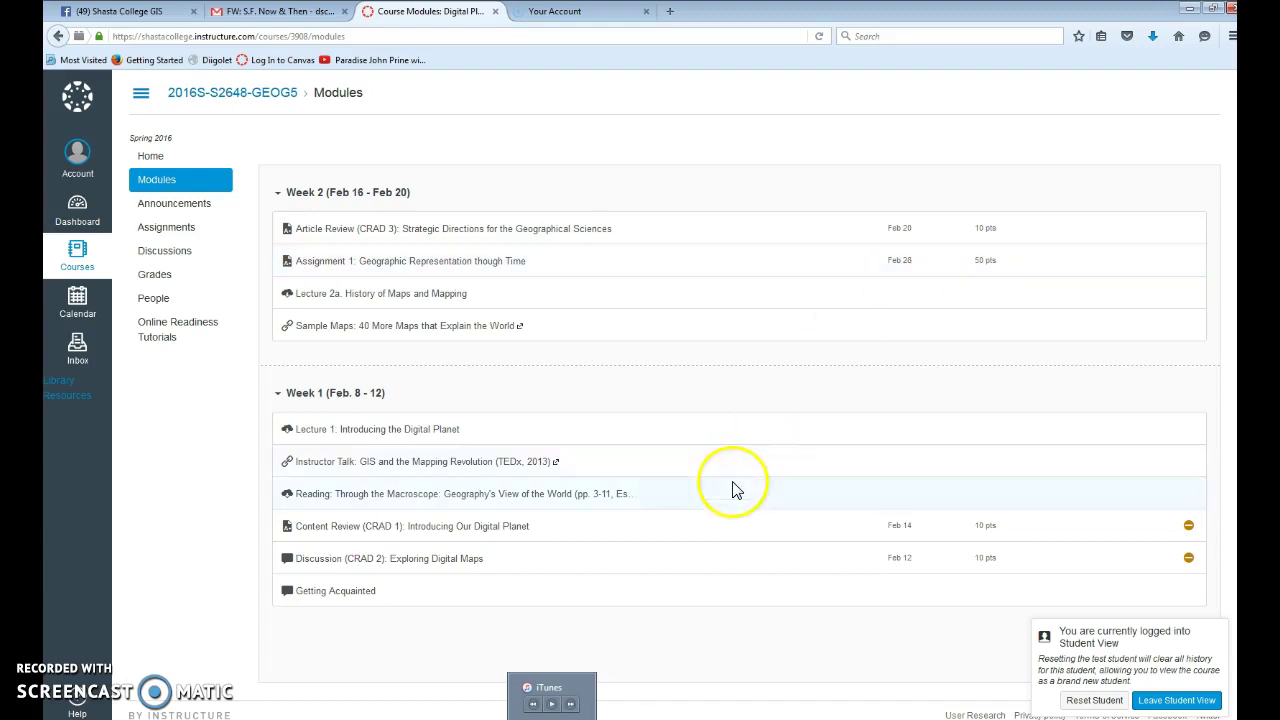
{"action": "left_click", "coordinate": [390, 268]}
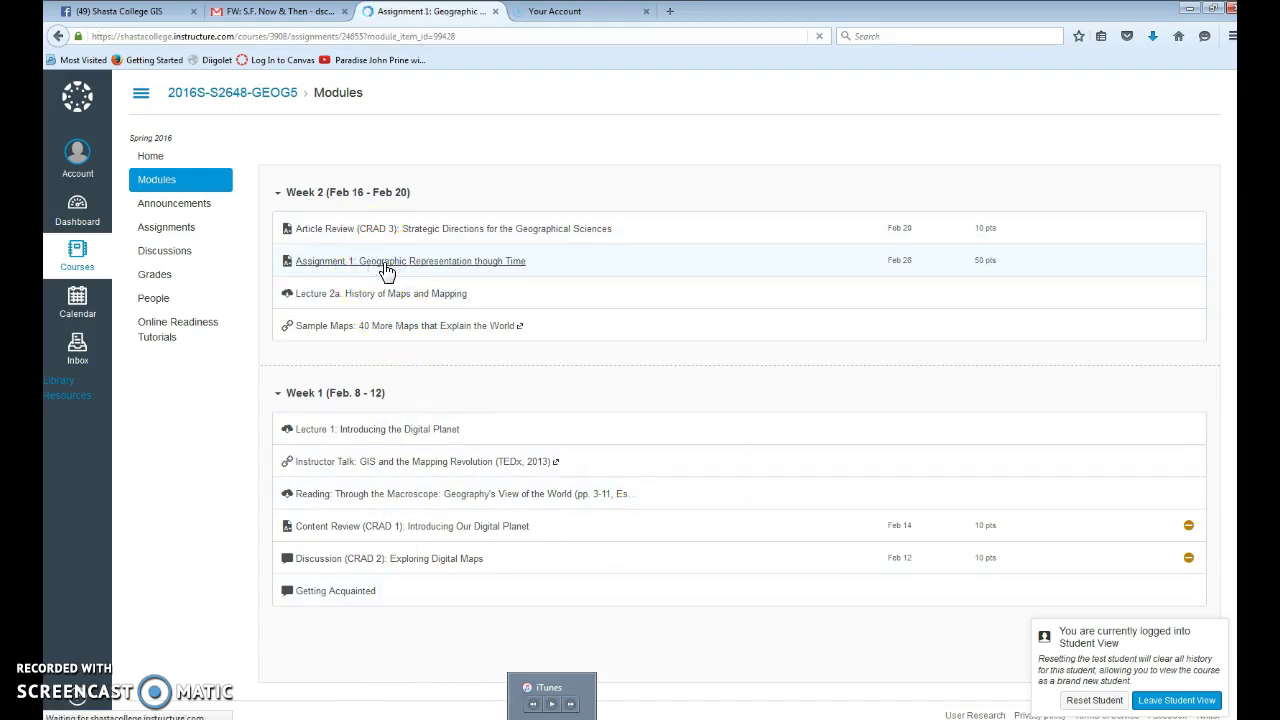
Step: Switch to the assignment instructions document Assign1.Geographic Repres_S16.docx in Word and maximize its window
{"action": "left_click", "coordinate": [398, 436]}
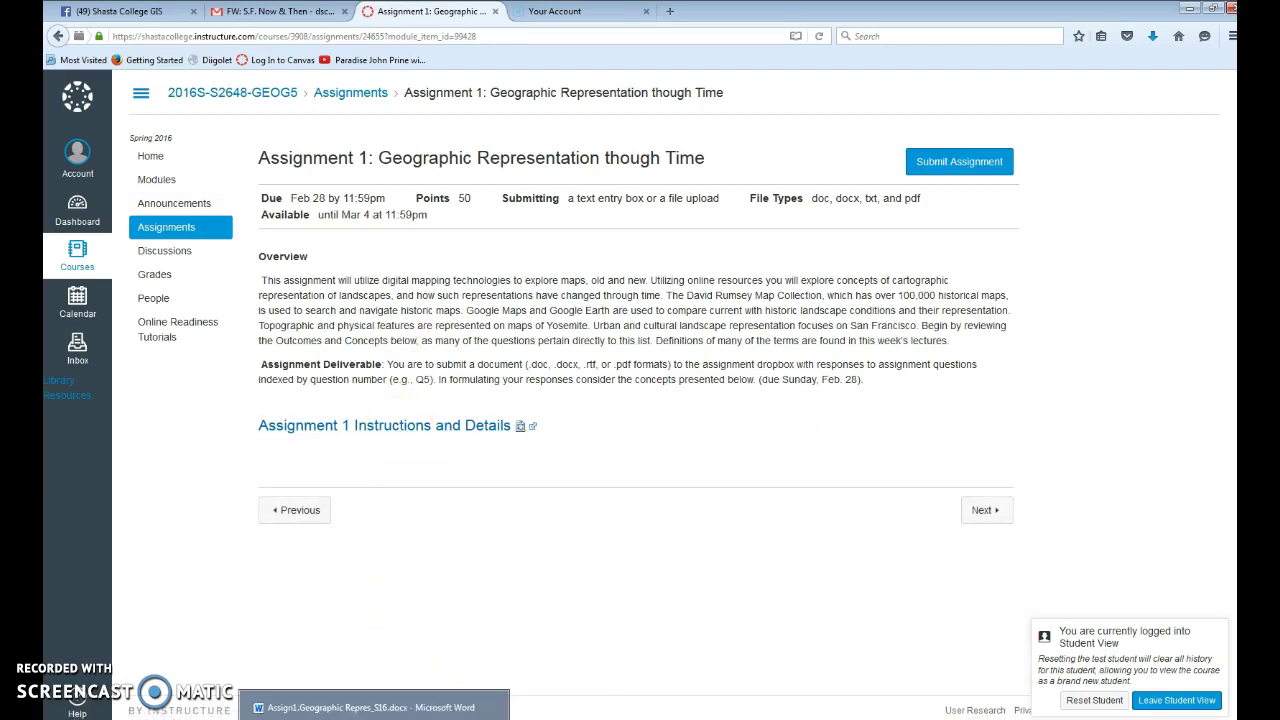
{"action": "left_click", "coordinate": [1205, 378]}
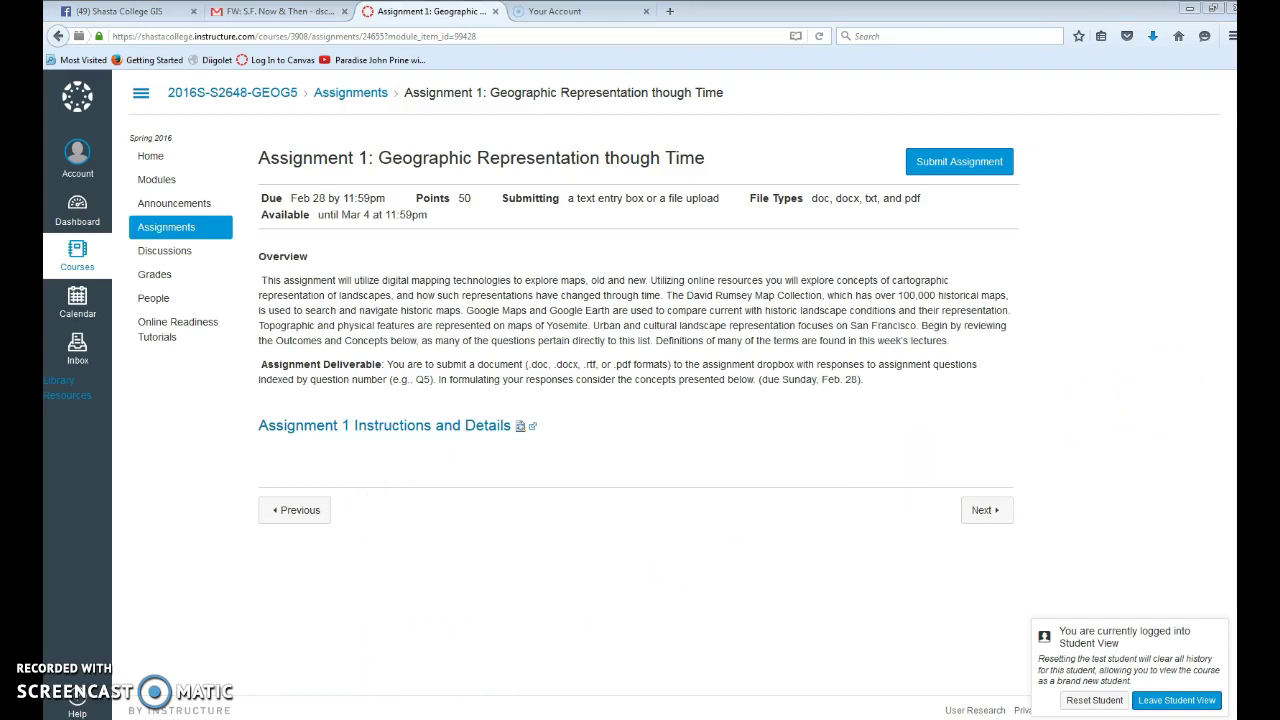
{"action": "key", "text": "alt+Tab"}
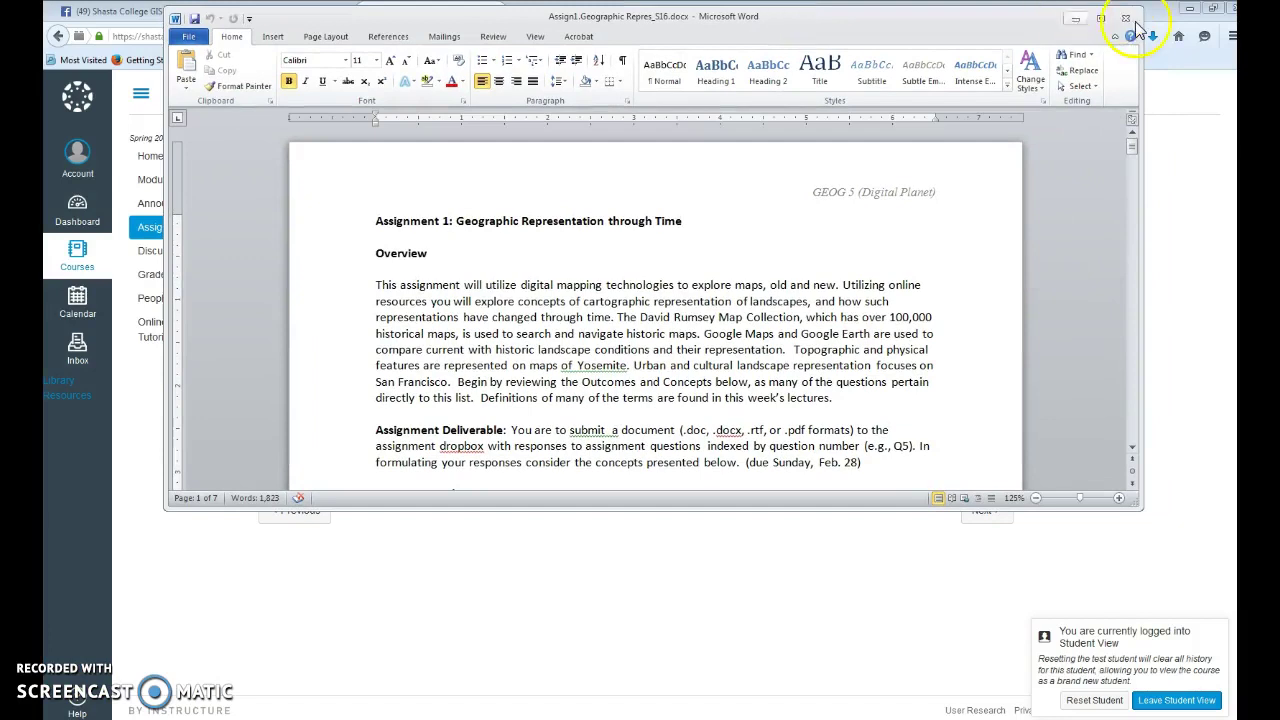
{"action": "left_click", "coordinate": [1100, 18]}
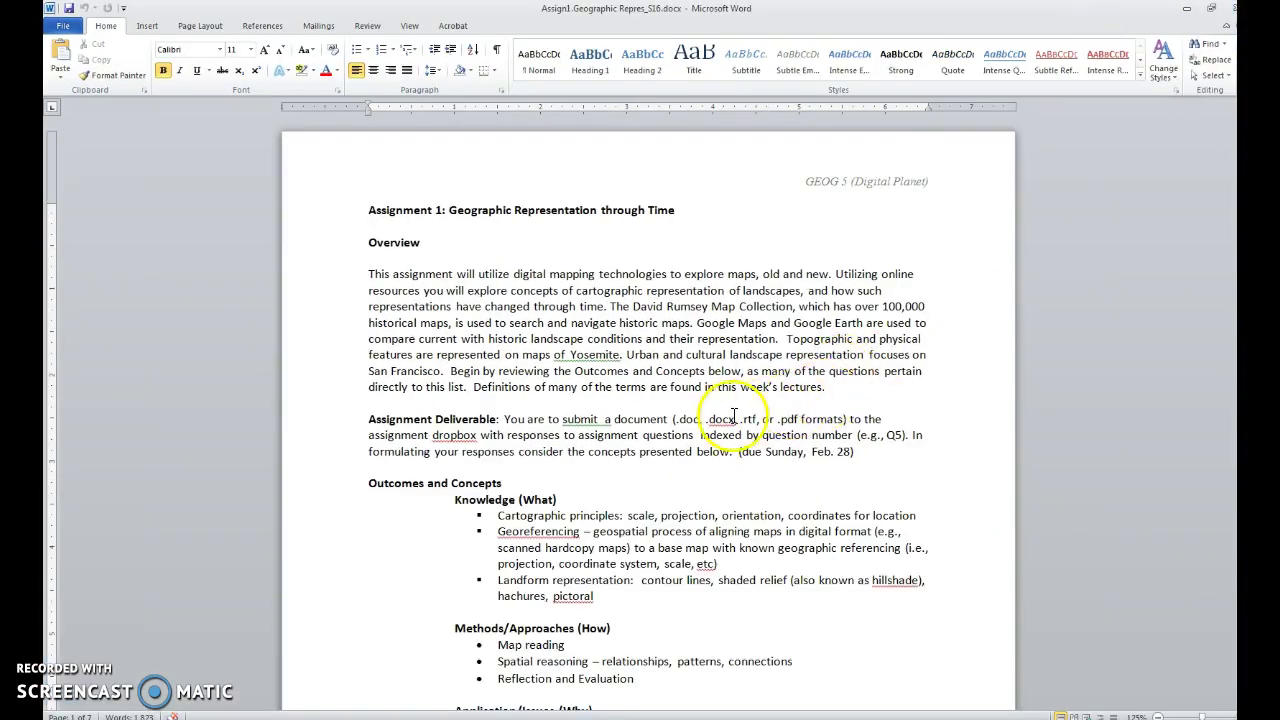
Step: Review the Outcomes and Concepts section, highlighting its heading and the Knowledge (What) bullet items
{"action": "scroll", "coordinate": [725, 420], "scroll_direction": "down", "scroll_amount": 2}
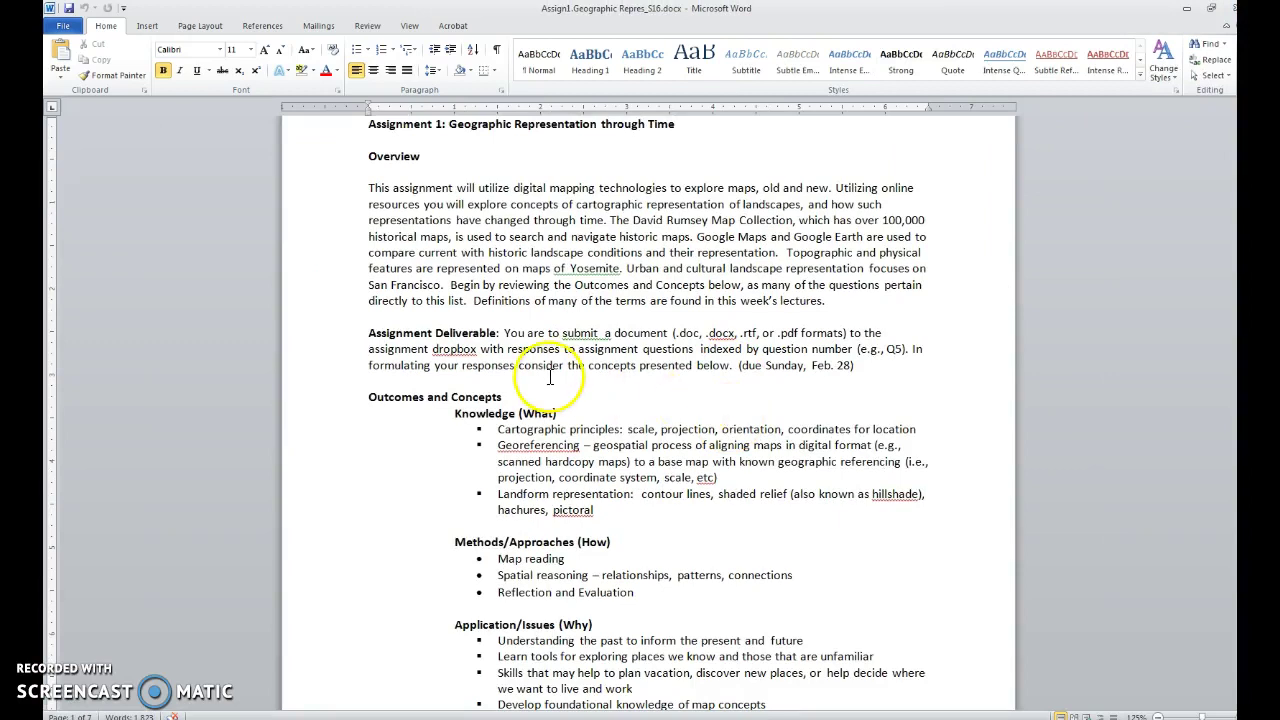
{"action": "left_click_drag", "start_coordinate": [352, 399], "coordinate": [535, 403]}
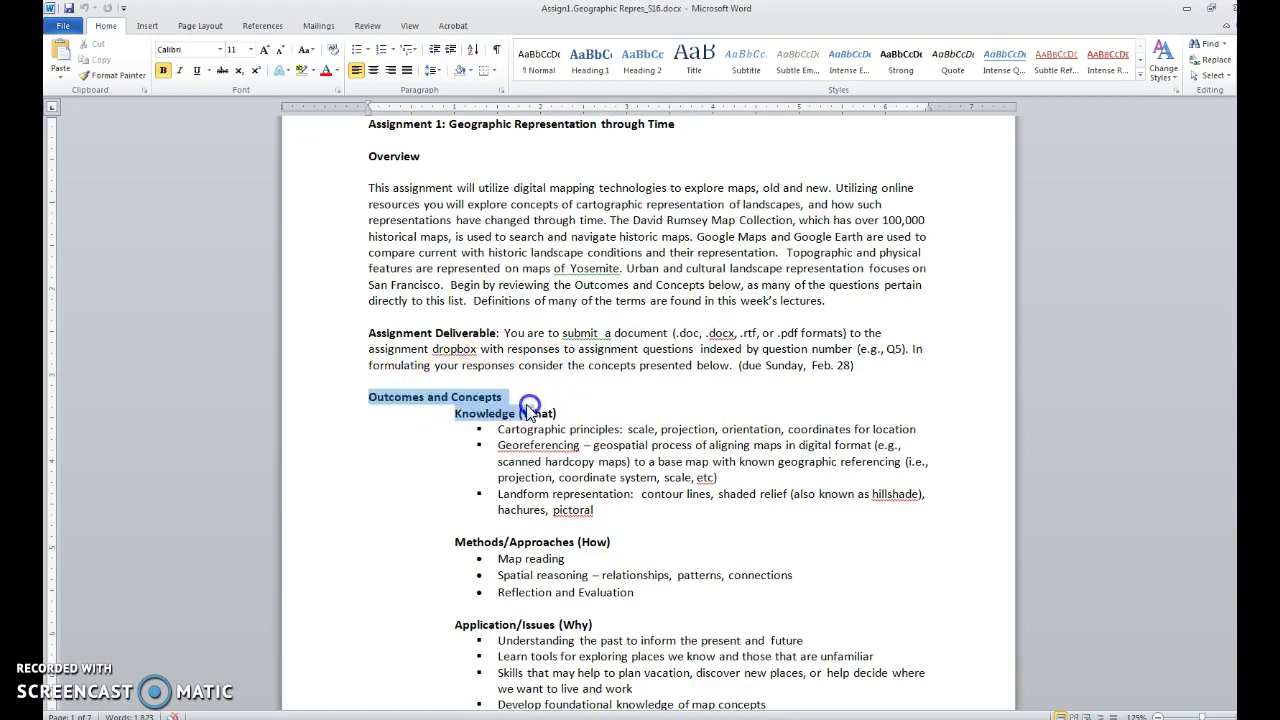
{"action": "left_click", "coordinate": [534, 405]}
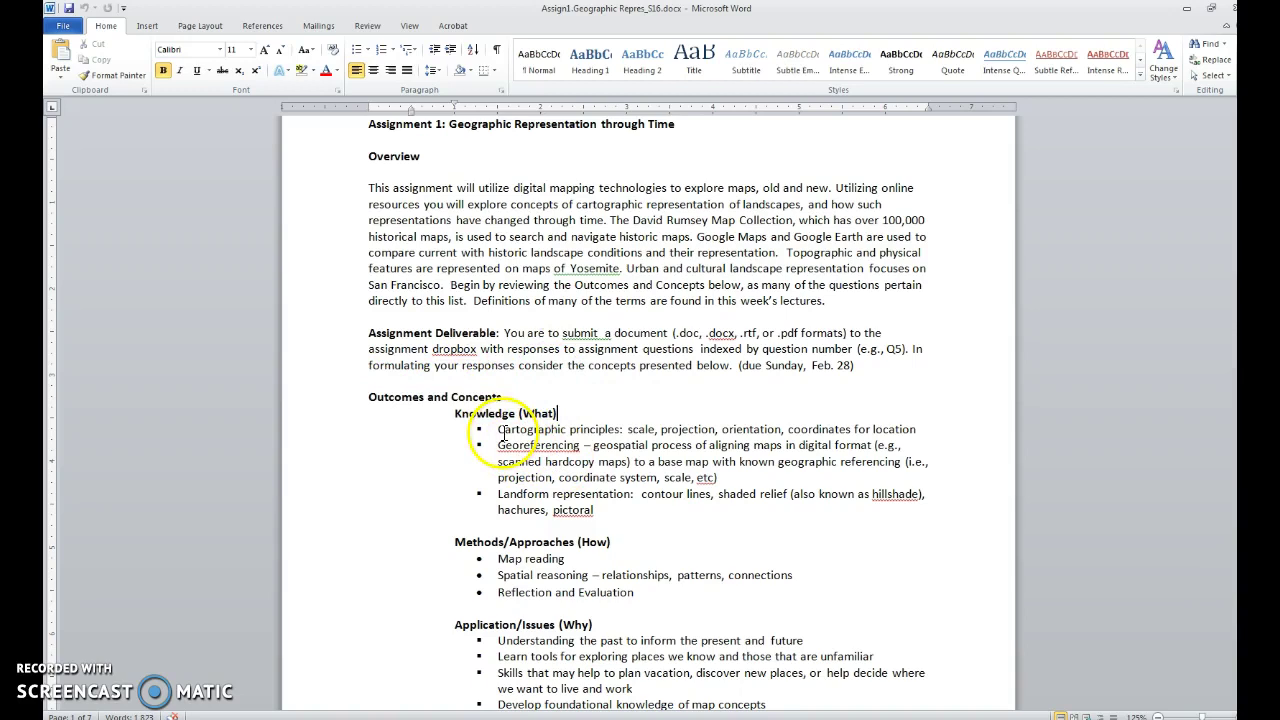
{"action": "left_click_drag", "start_coordinate": [497, 430], "coordinate": [681, 518]}
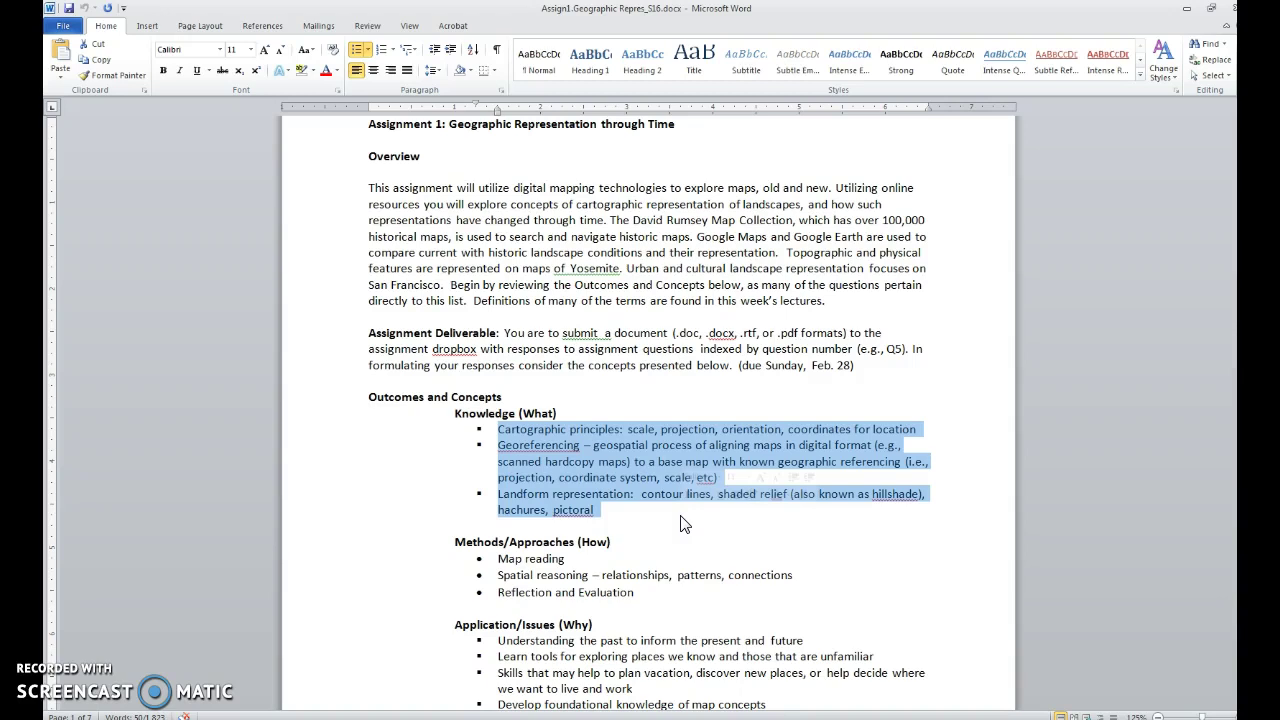
{"action": "left_click", "coordinate": [680, 524]}
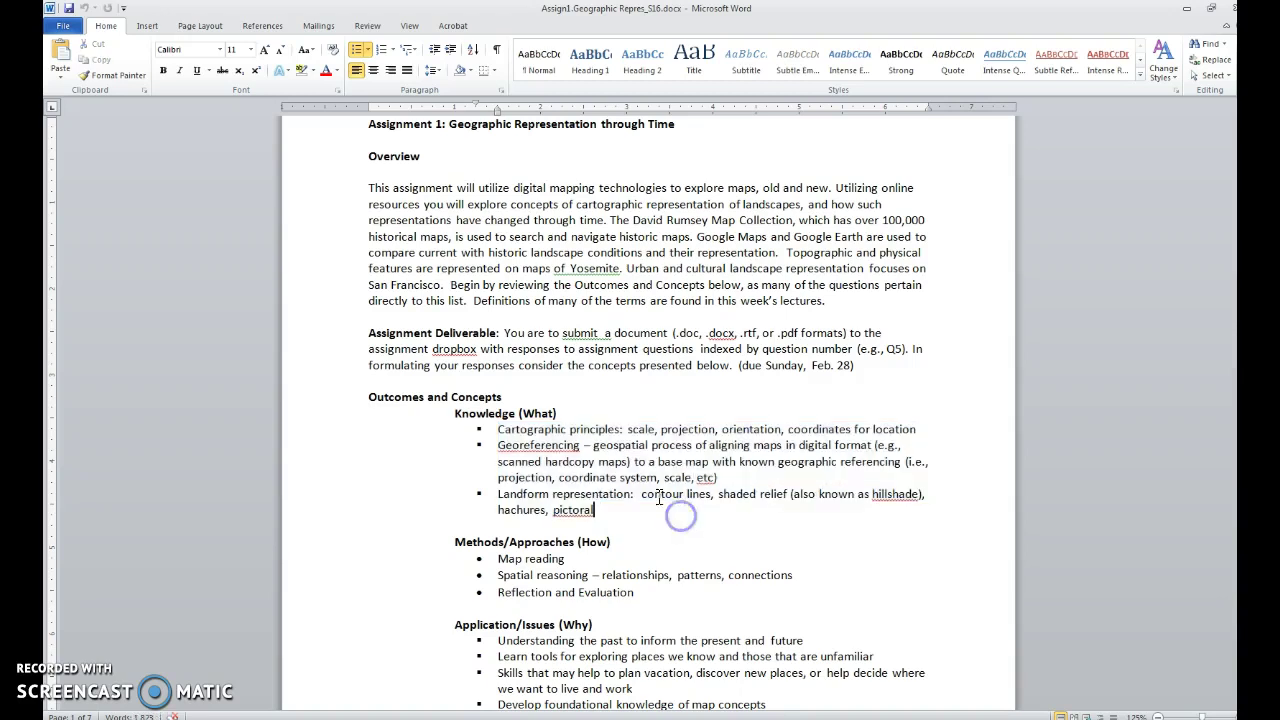
Step: Review the rest of the assignment's first page, highlighting the entries under Maps Used and Websites and Applications Used
{"action": "scroll", "coordinate": [634, 520], "scroll_direction": "down", "scroll_amount": 2}
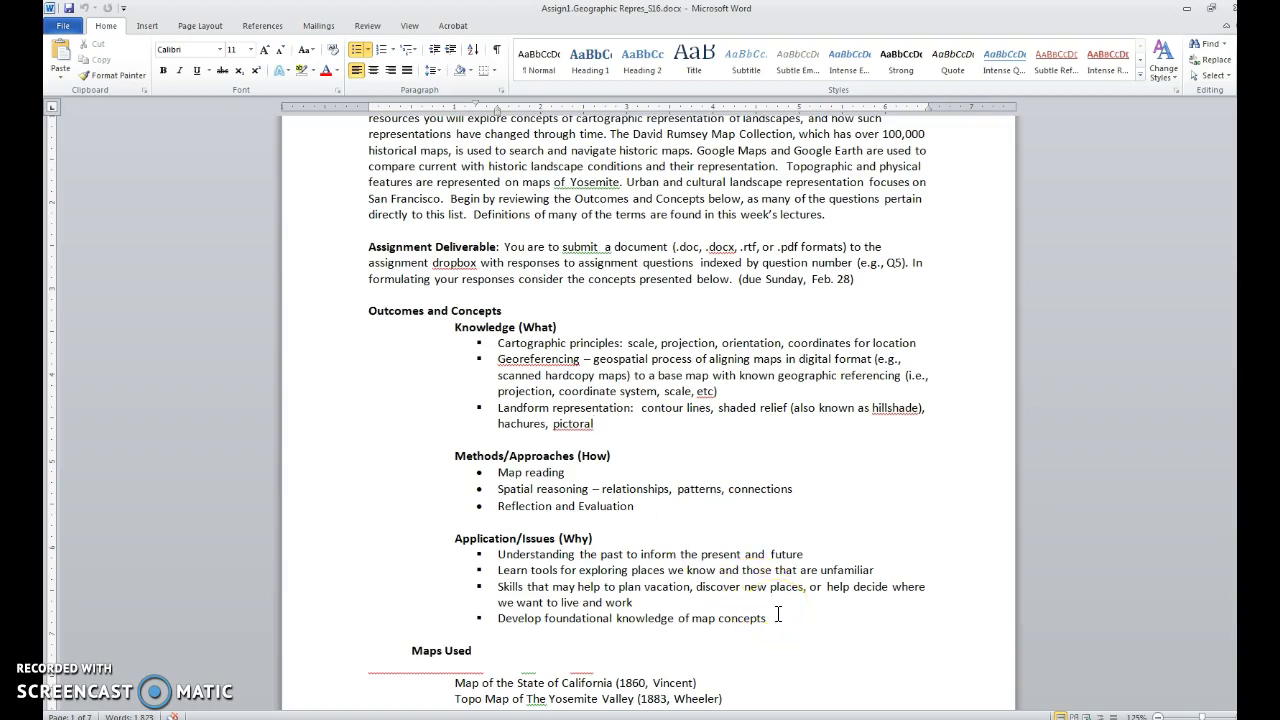
{"action": "scroll", "coordinate": [778, 615], "scroll_direction": "down", "scroll_amount": 3}
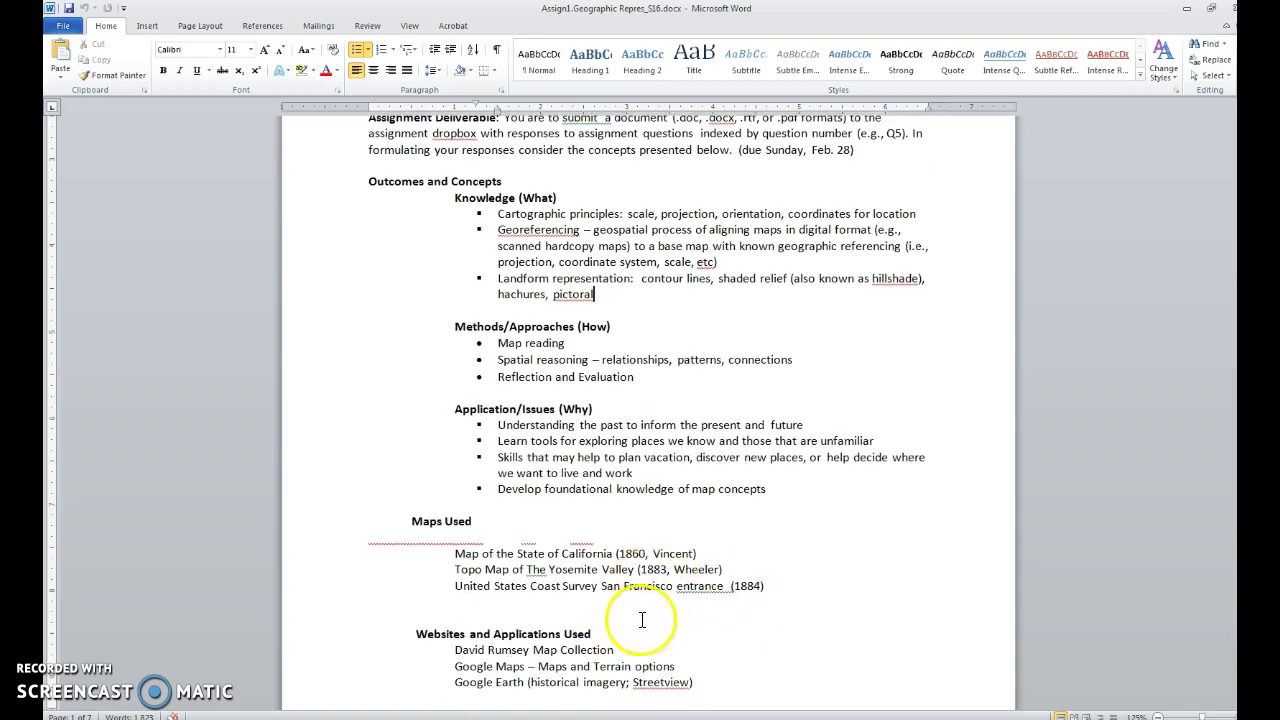
{"action": "left_click_drag", "start_coordinate": [807, 588], "coordinate": [427, 556]}
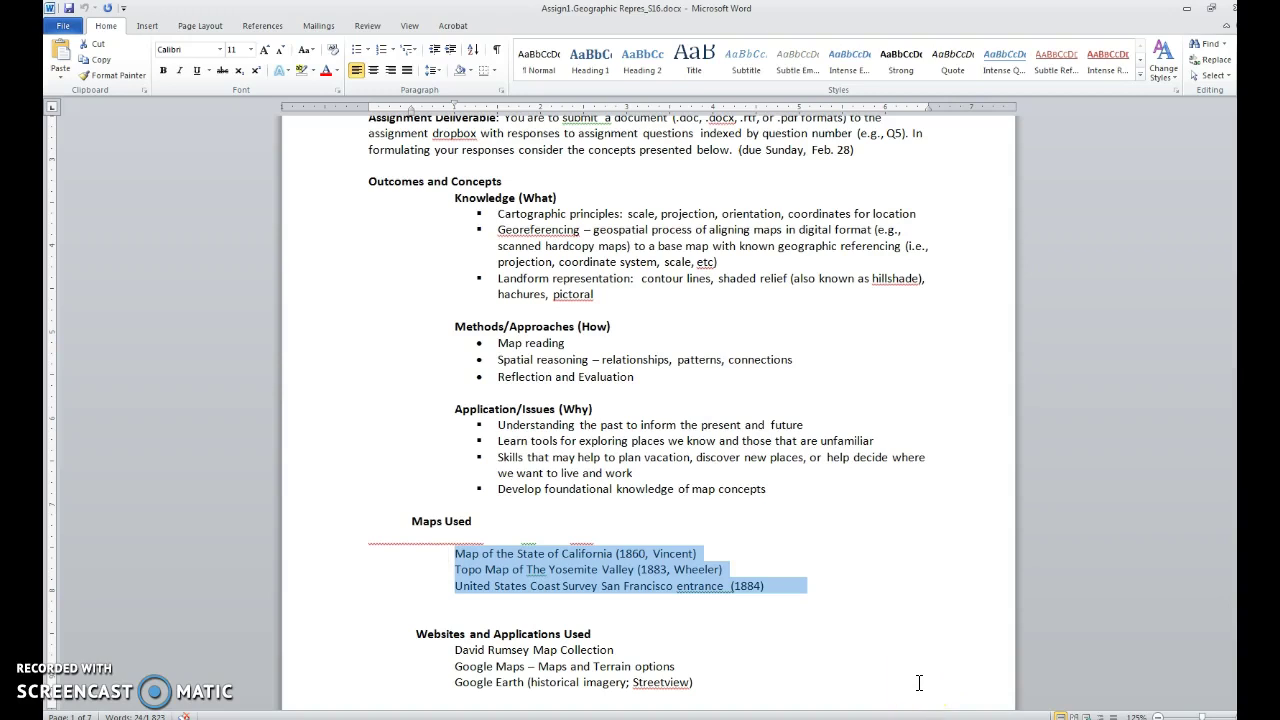
{"action": "left_click_drag", "start_coordinate": [692, 683], "coordinate": [421, 652]}
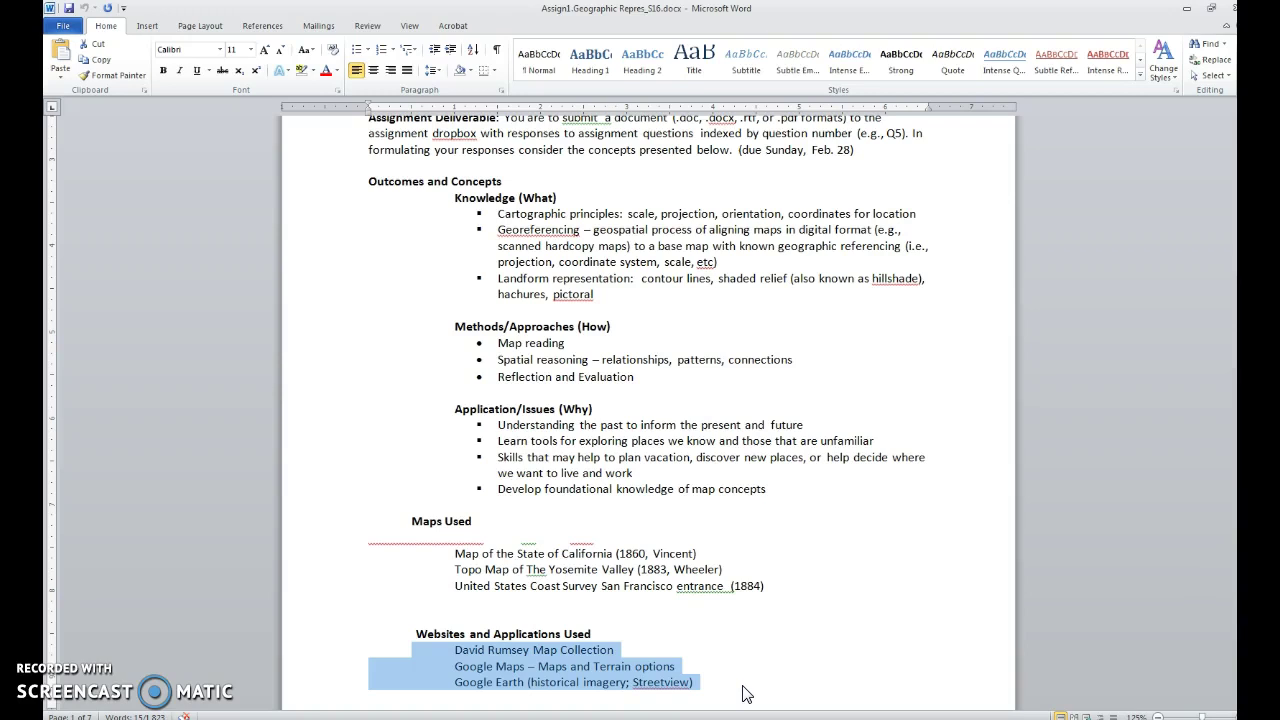
Step: Switch from Word to the Internet Explorer window showing the David Rumsey Map Collection, maximize it and dismiss the mail notification
{"action": "left_click", "coordinate": [1193, 9]}
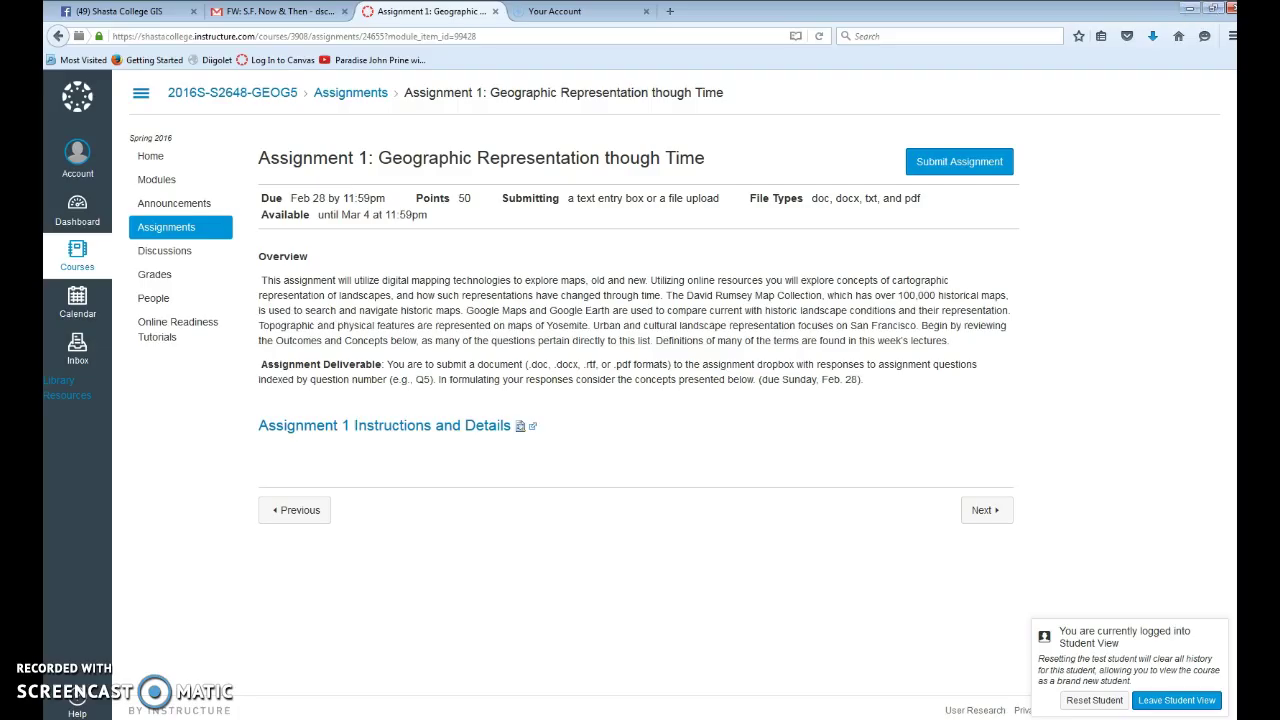
{"action": "key", "text": "alt+Tab"}
{"action": "left_click", "coordinate": [560, 70]}
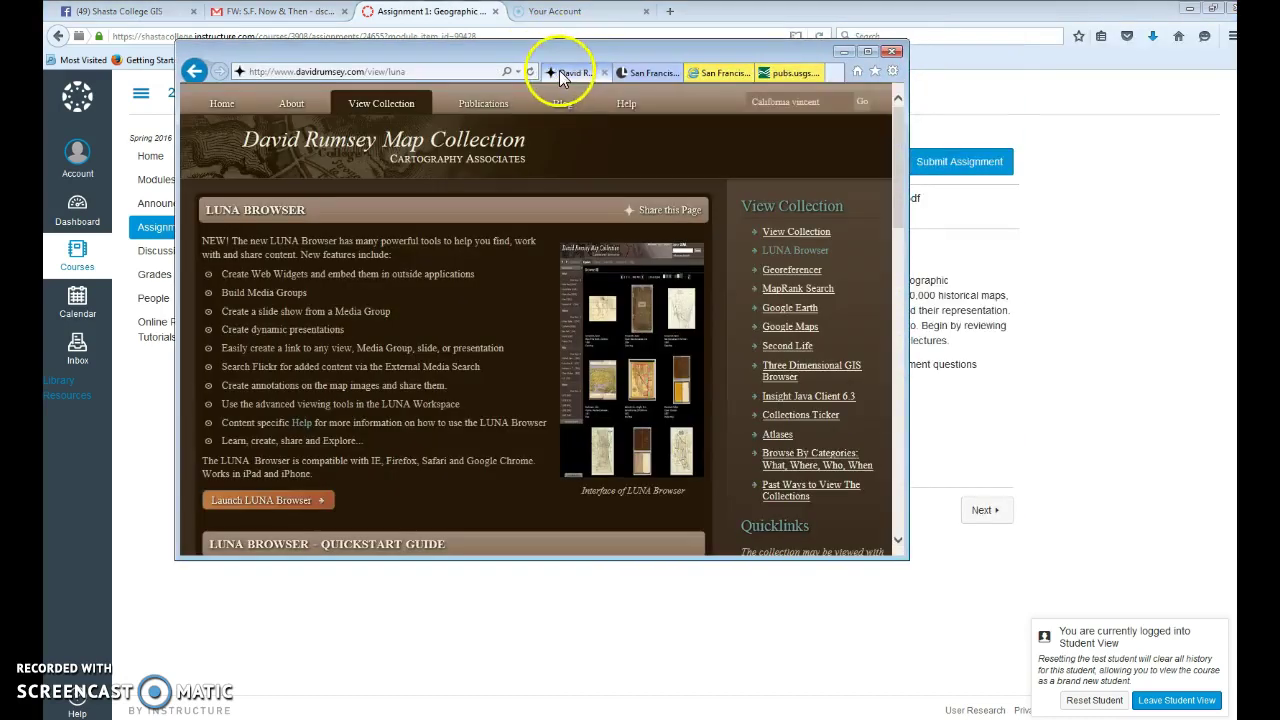
{"action": "left_click", "coordinate": [868, 50]}
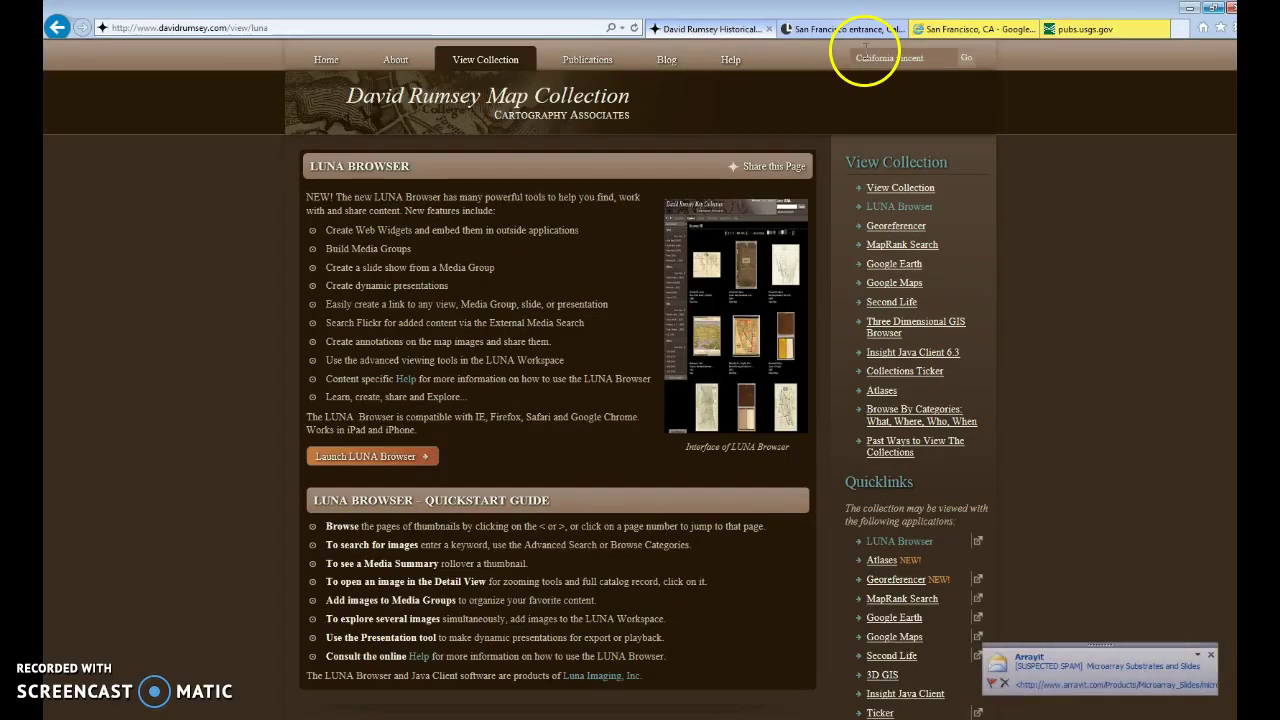
{"action": "left_click", "coordinate": [1210, 655]}
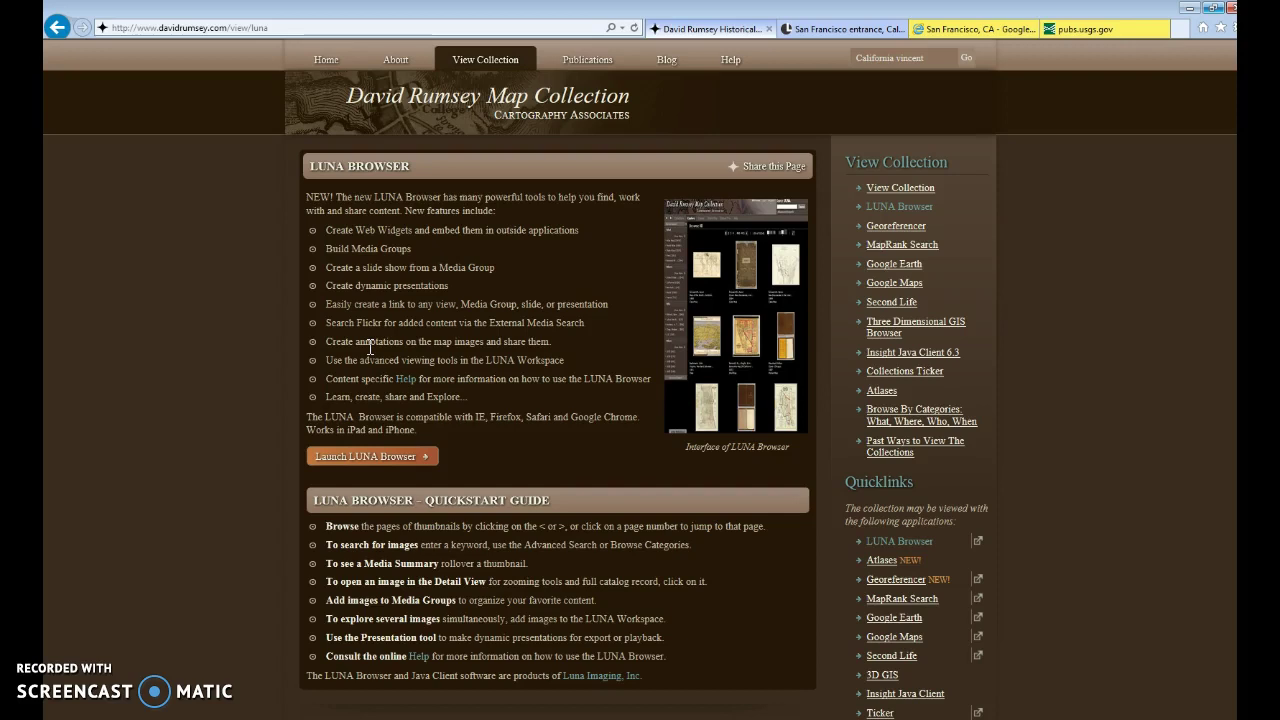
Step: Launch the LUNA Browser from the collection's viewing options and search the catalog data for Indonesia
{"action": "mouse_move", "coordinate": [501, 58]}
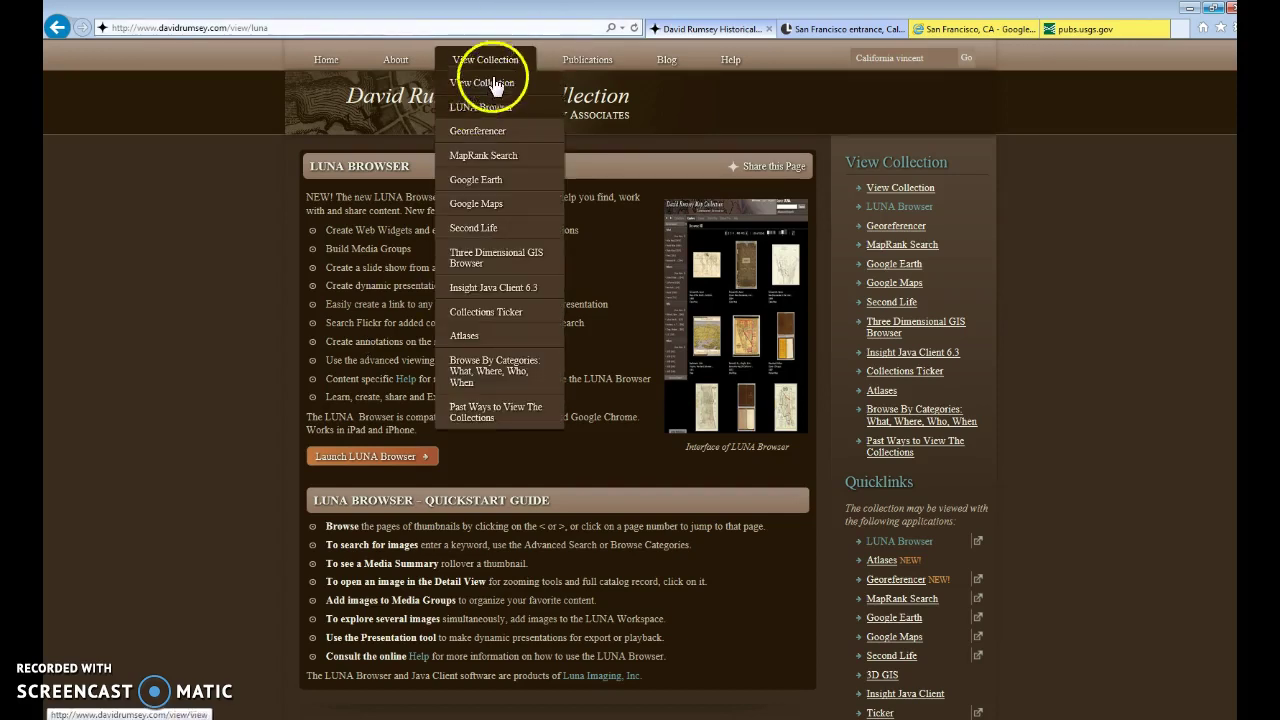
{"action": "left_click", "coordinate": [484, 62]}
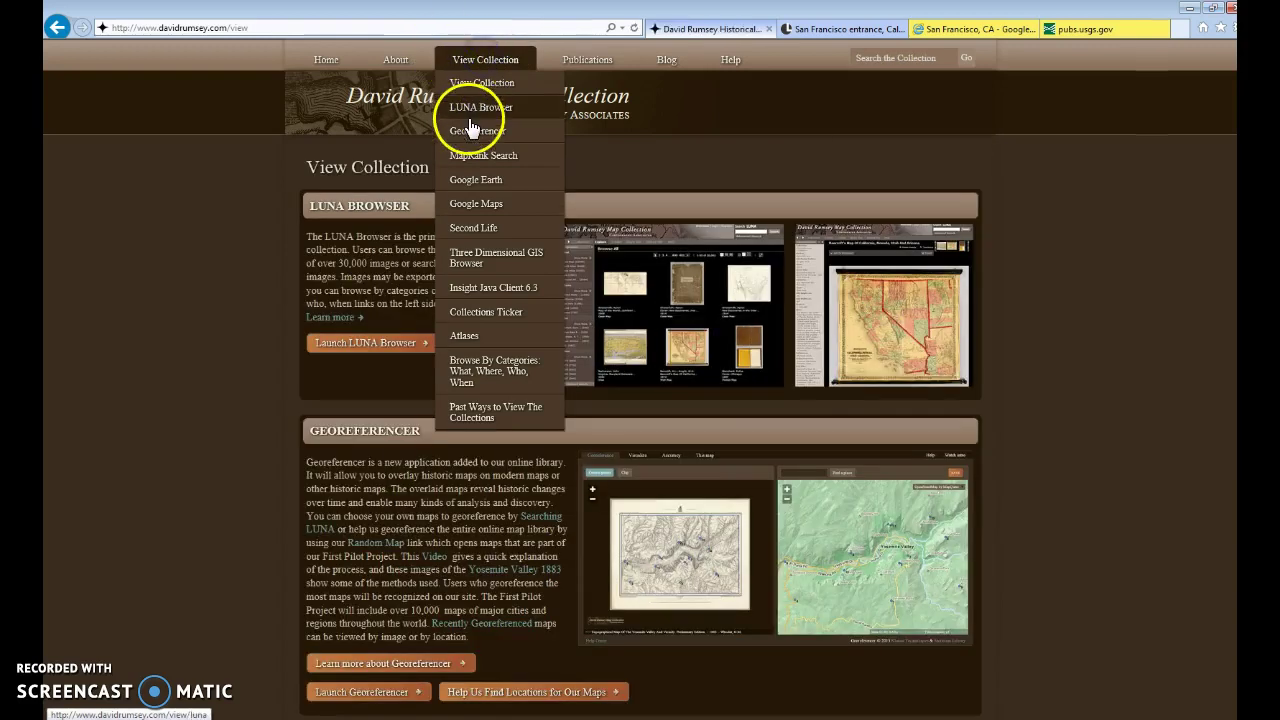
{"action": "left_click", "coordinate": [474, 120]}
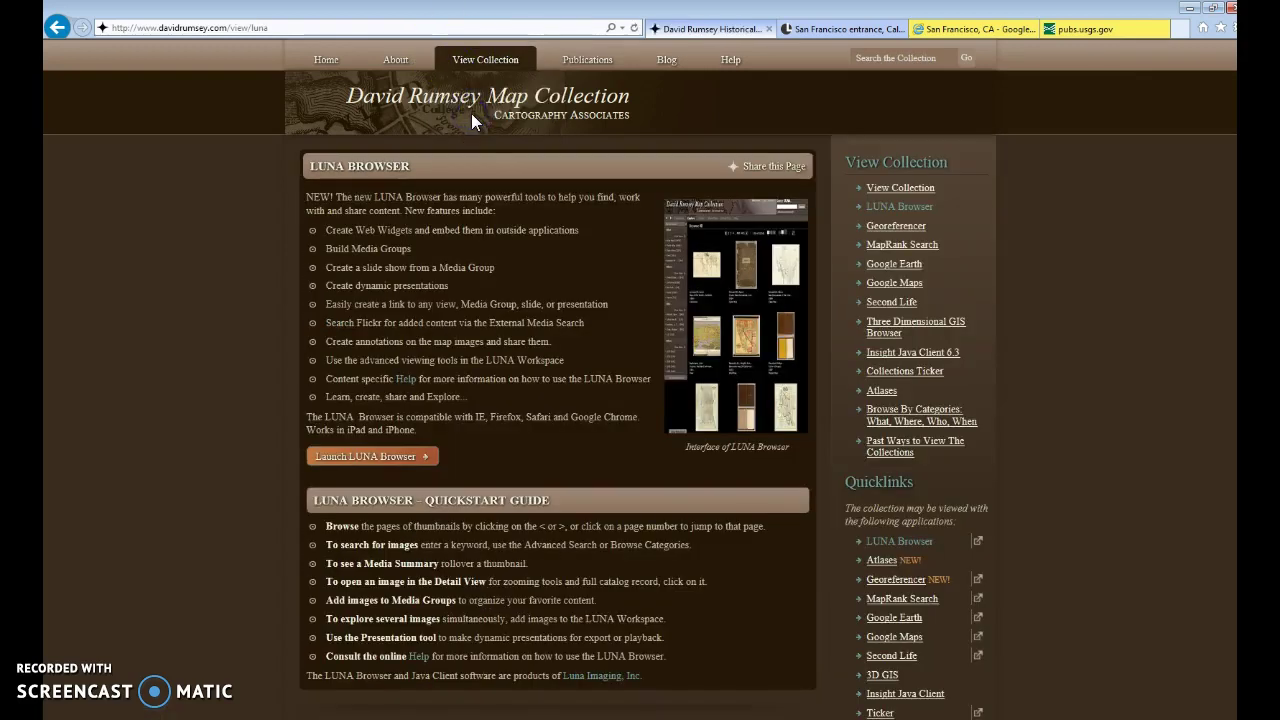
{"action": "left_click", "coordinate": [378, 457]}
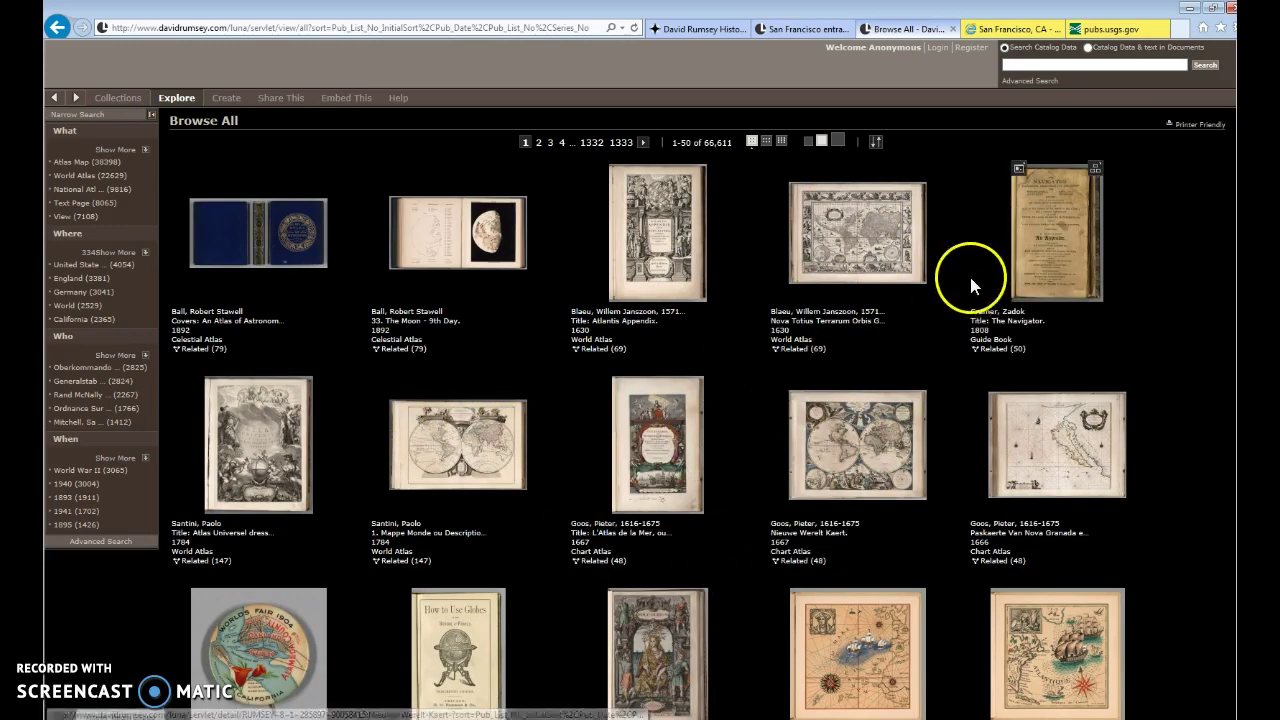
{"action": "left_click", "coordinate": [1012, 64]}
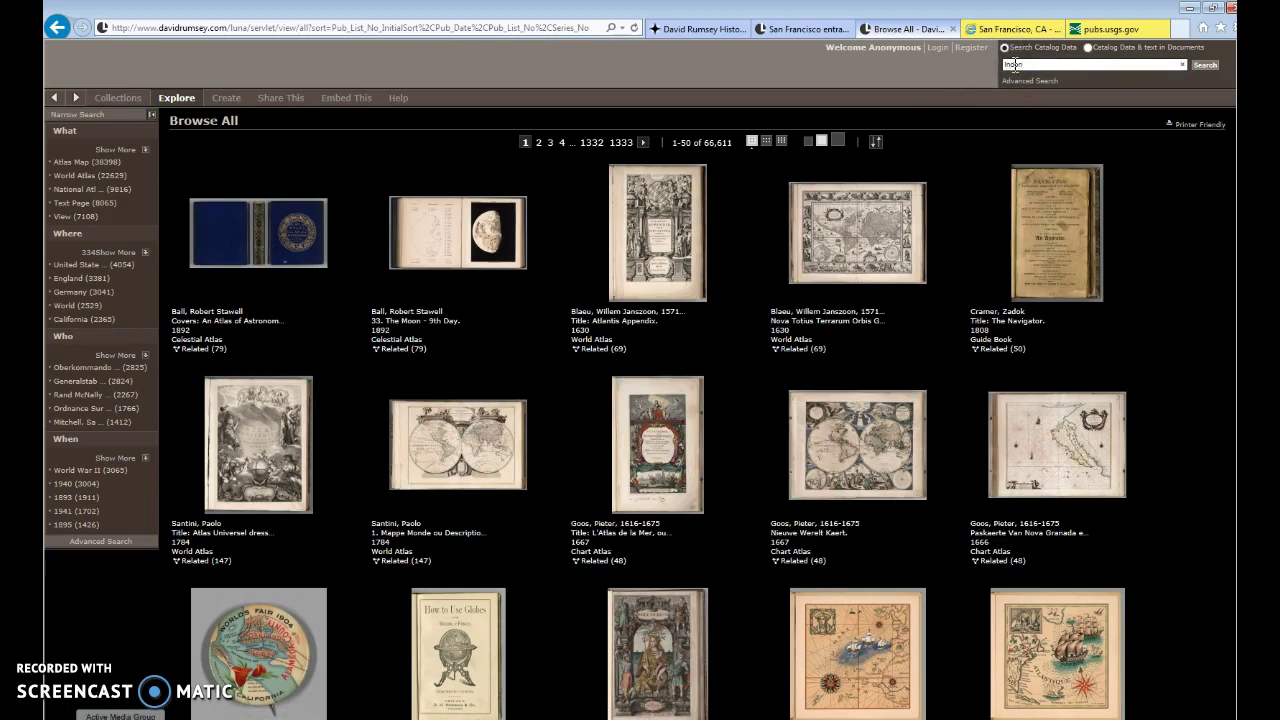
{"action": "key", "text": "Return"}
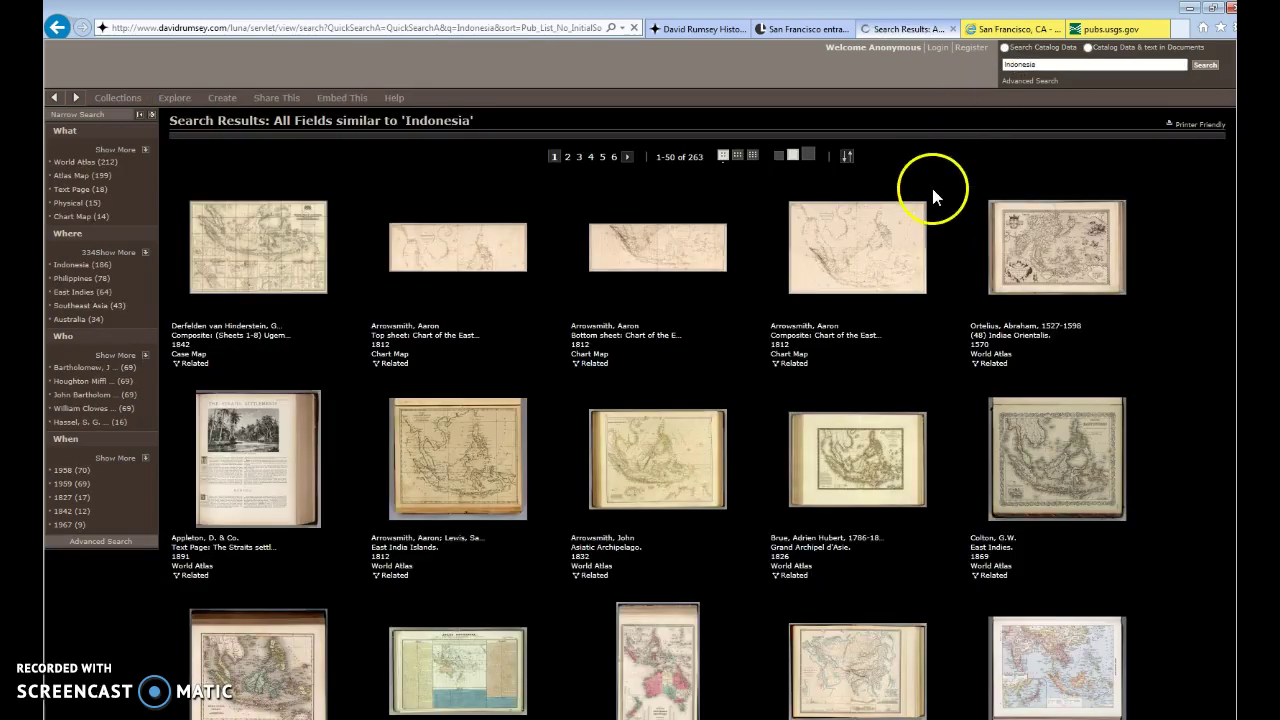
Step: Examine the San Francisco entrance, California : 1884 chart, focusing on the Golden Gate and Presidio area before returning to the whole map
{"action": "left_click", "coordinate": [800, 30]}
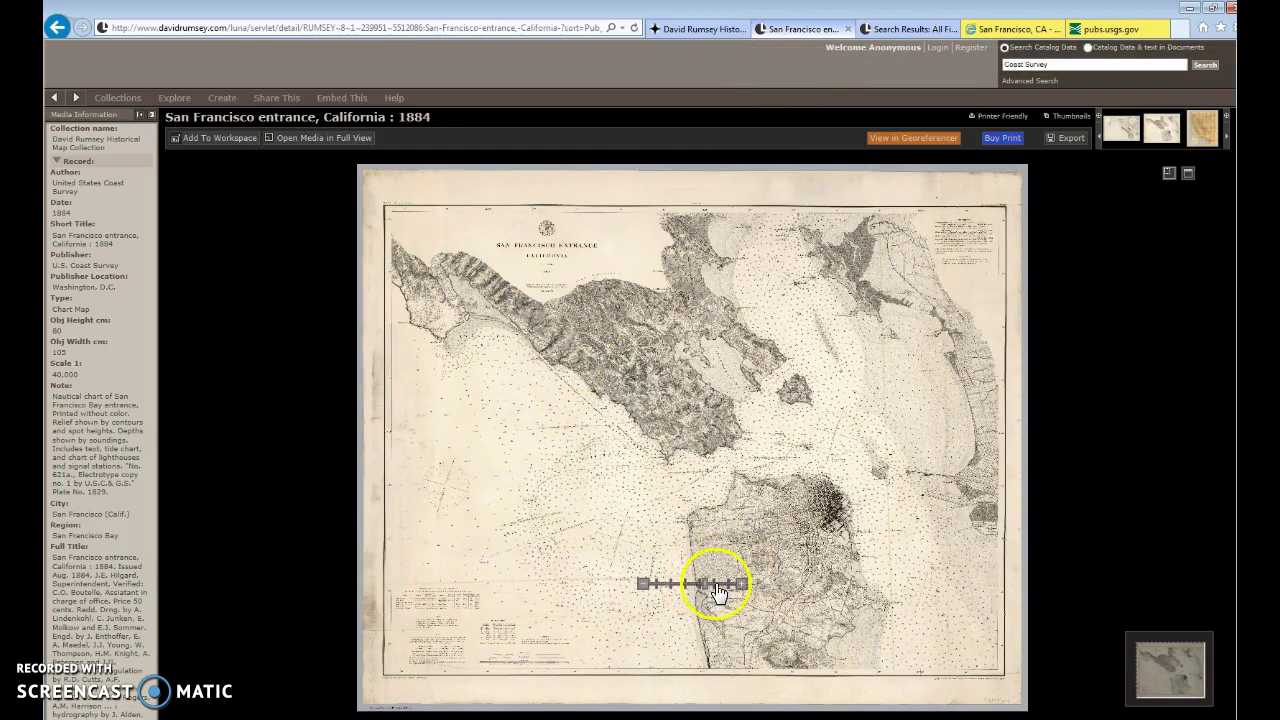
{"action": "left_click_drag", "start_coordinate": [712, 587], "coordinate": [724, 587]}
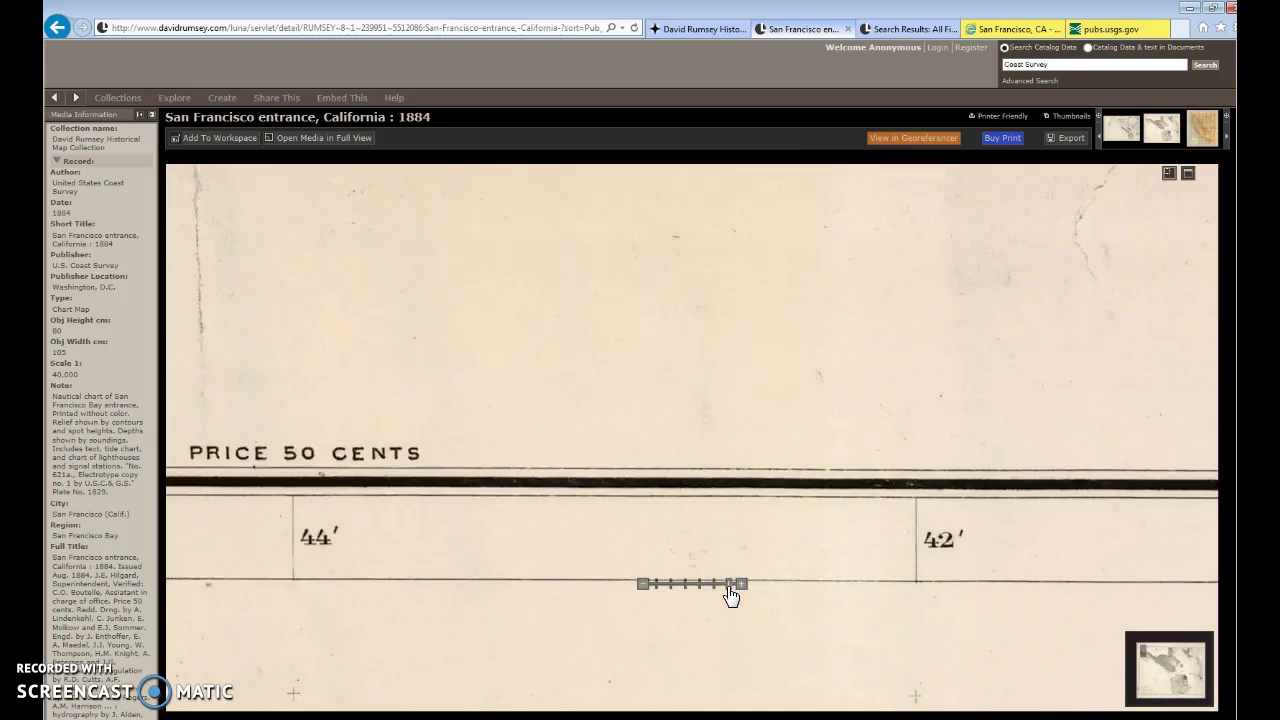
{"action": "left_click", "coordinate": [706, 589]}
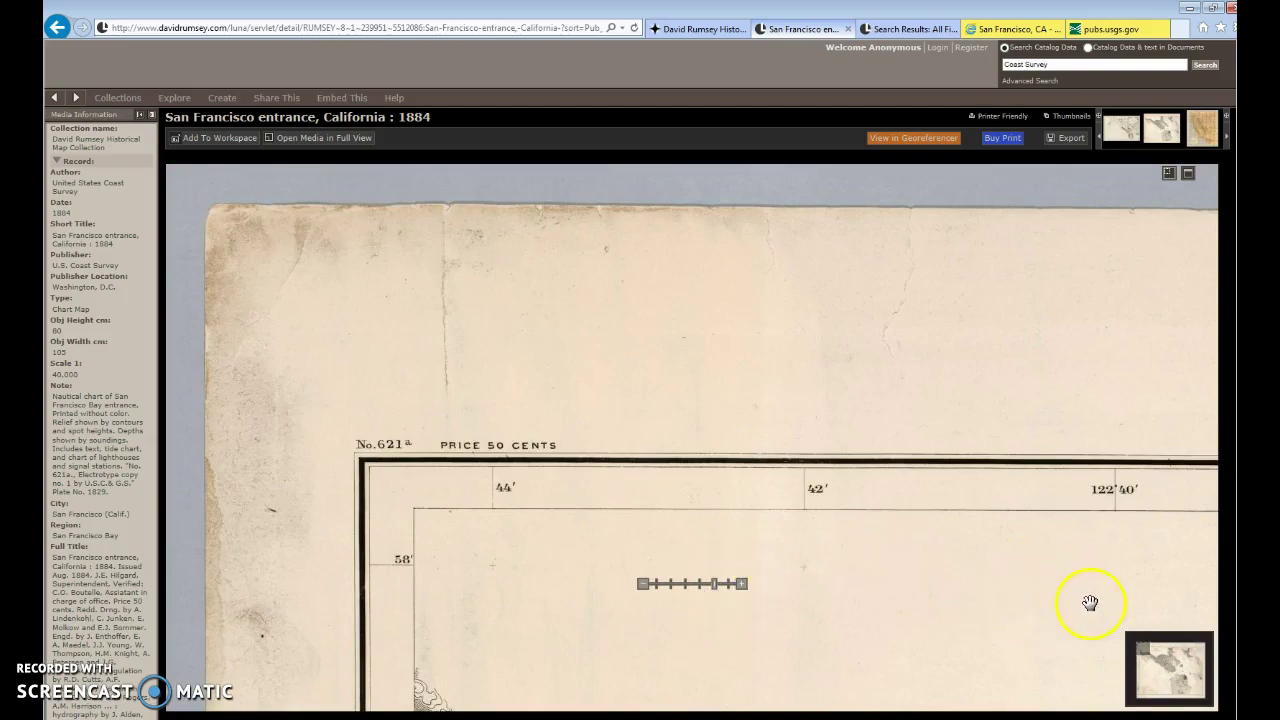
{"action": "left_click_drag", "start_coordinate": [1144, 651], "coordinate": [1166, 669]}
{"action": "left_click_drag", "start_coordinate": [971, 520], "coordinate": [766, 428]}
{"action": "left_click_drag", "start_coordinate": [973, 497], "coordinate": [823, 394]}
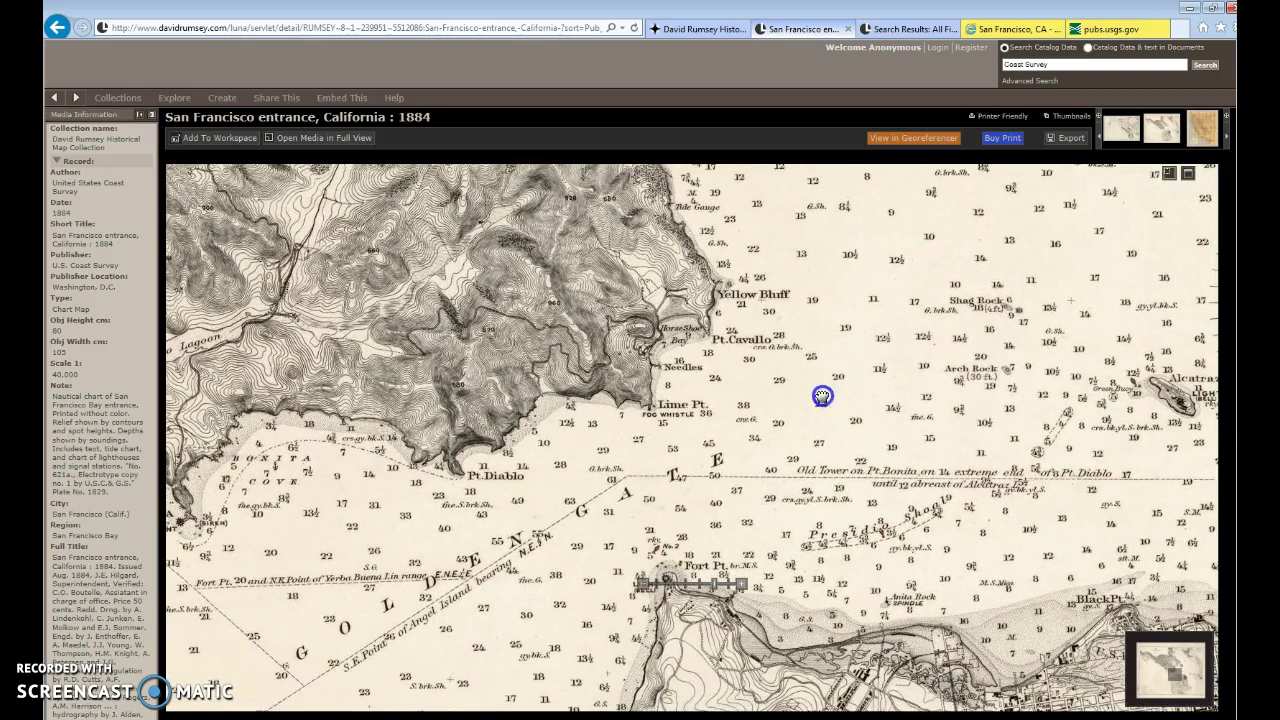
{"action": "left_click_drag", "start_coordinate": [837, 520], "coordinate": [863, 434]}
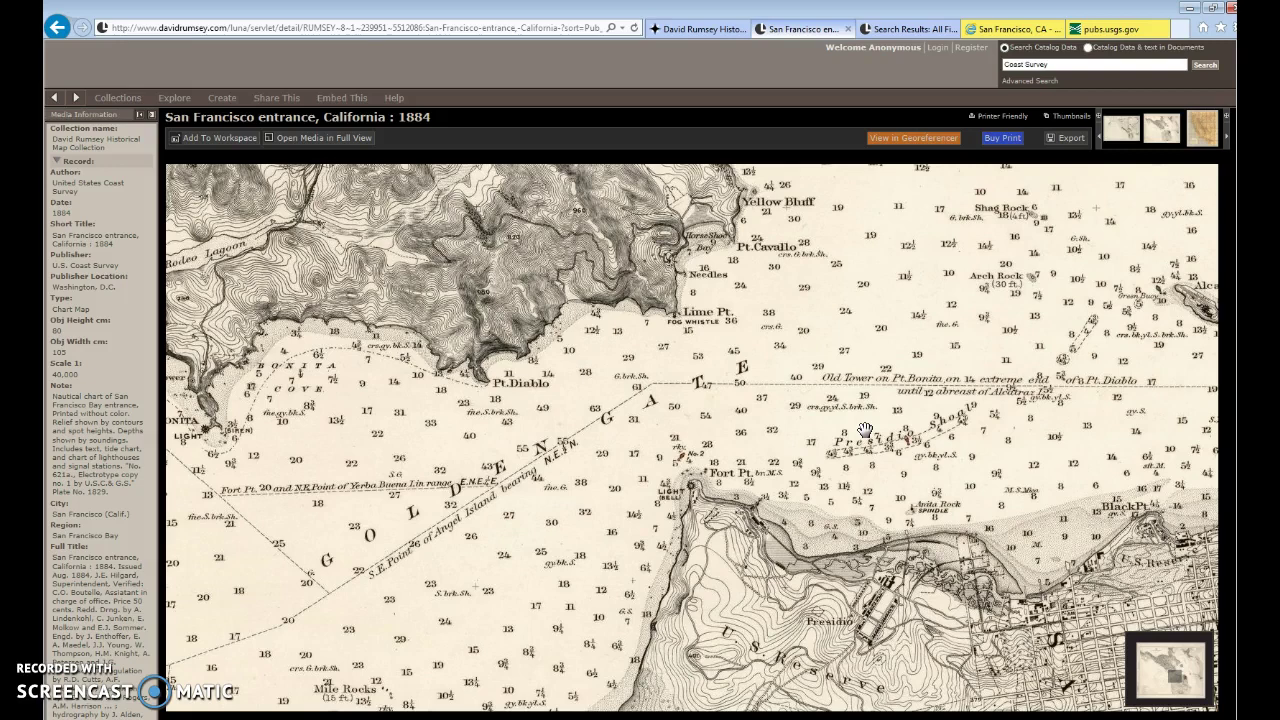
{"action": "left_click_drag", "start_coordinate": [1000, 515], "coordinate": [454, 251]}
{"action": "scroll", "coordinate": [681, 588], "scroll_direction": "down", "scroll_amount": 6}
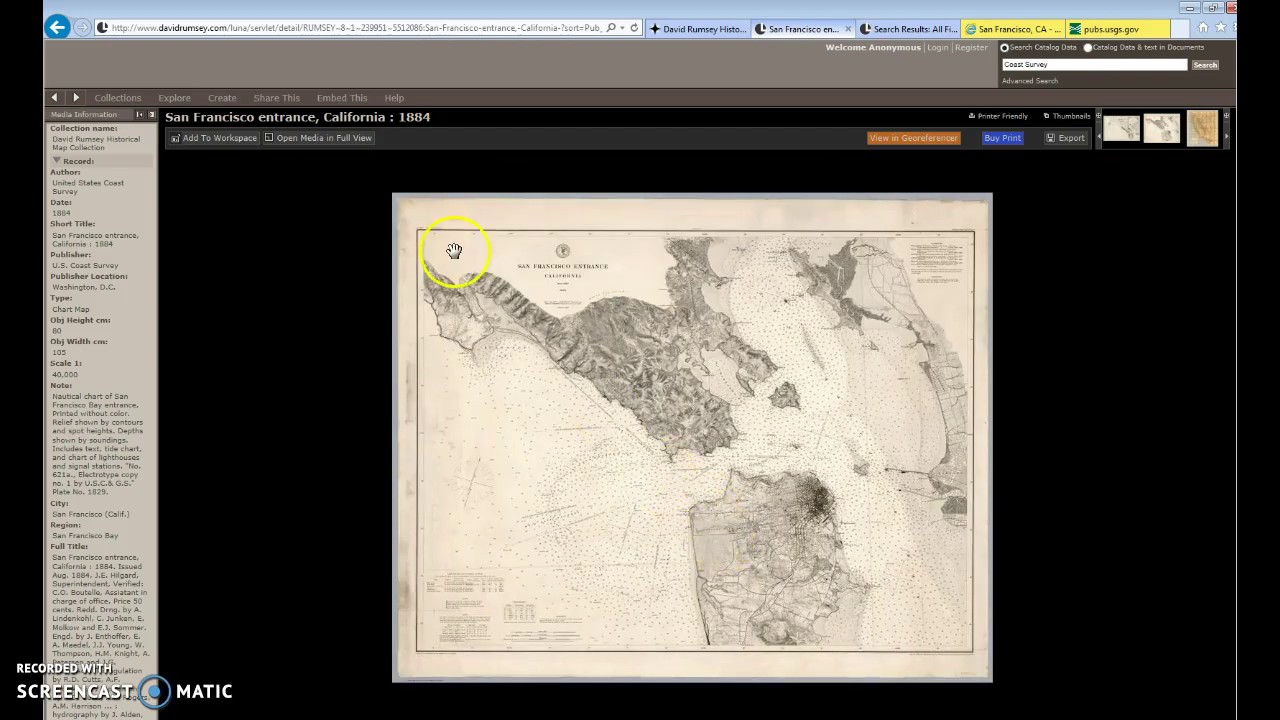
Step: Go to the David Rumsey collection's Google Earth viewing page and open rumsey_collection.kmz in the Google Earth application
{"action": "left_click", "coordinate": [712, 33]}
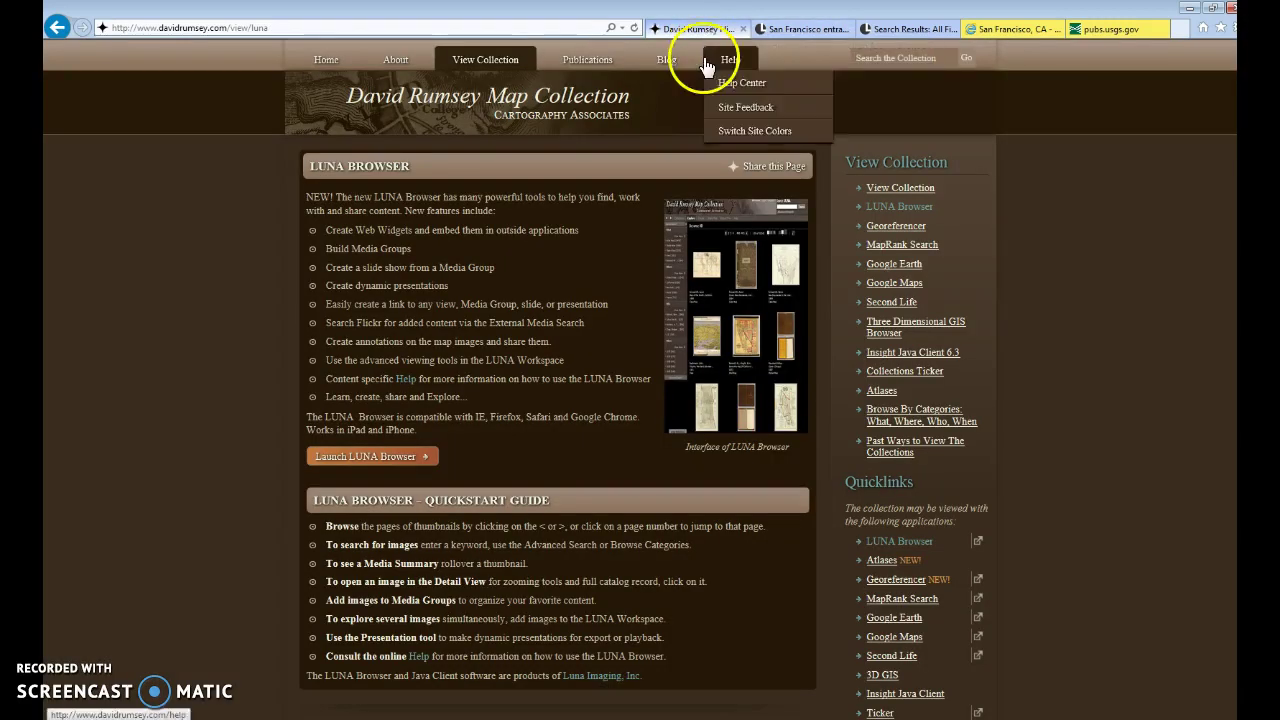
{"action": "mouse_move", "coordinate": [528, 75]}
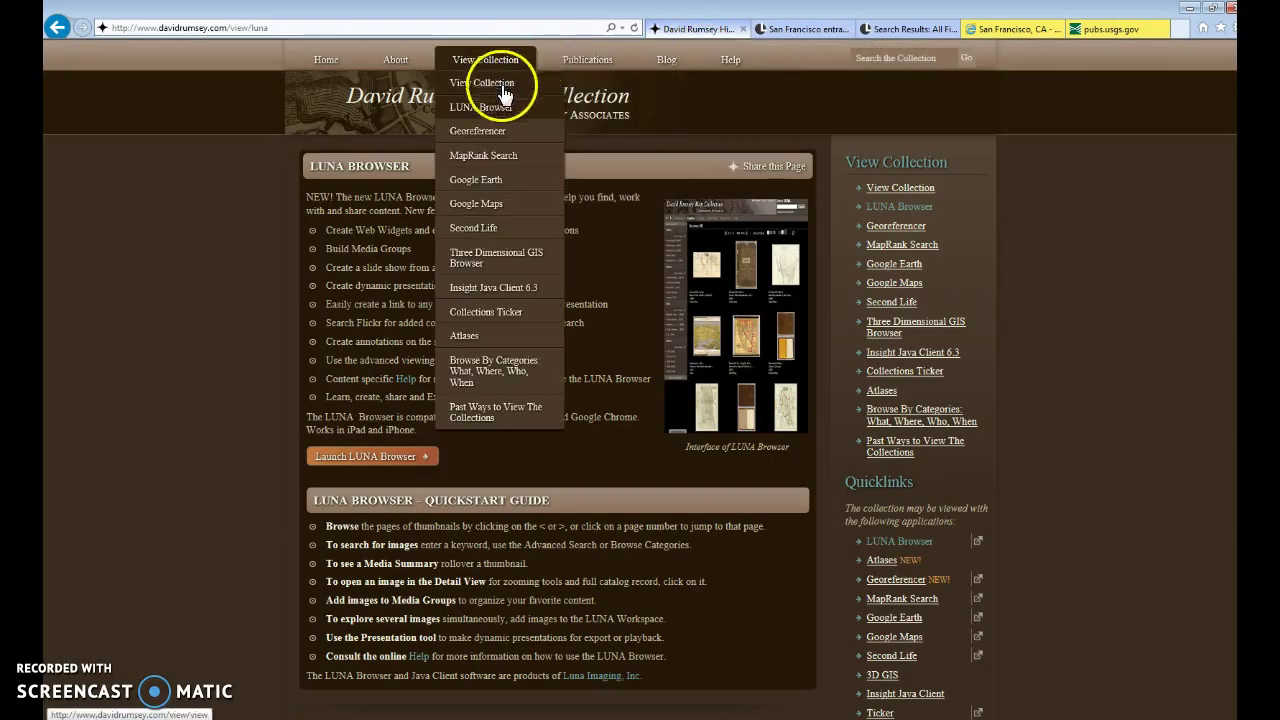
{"action": "left_click", "coordinate": [495, 190]}
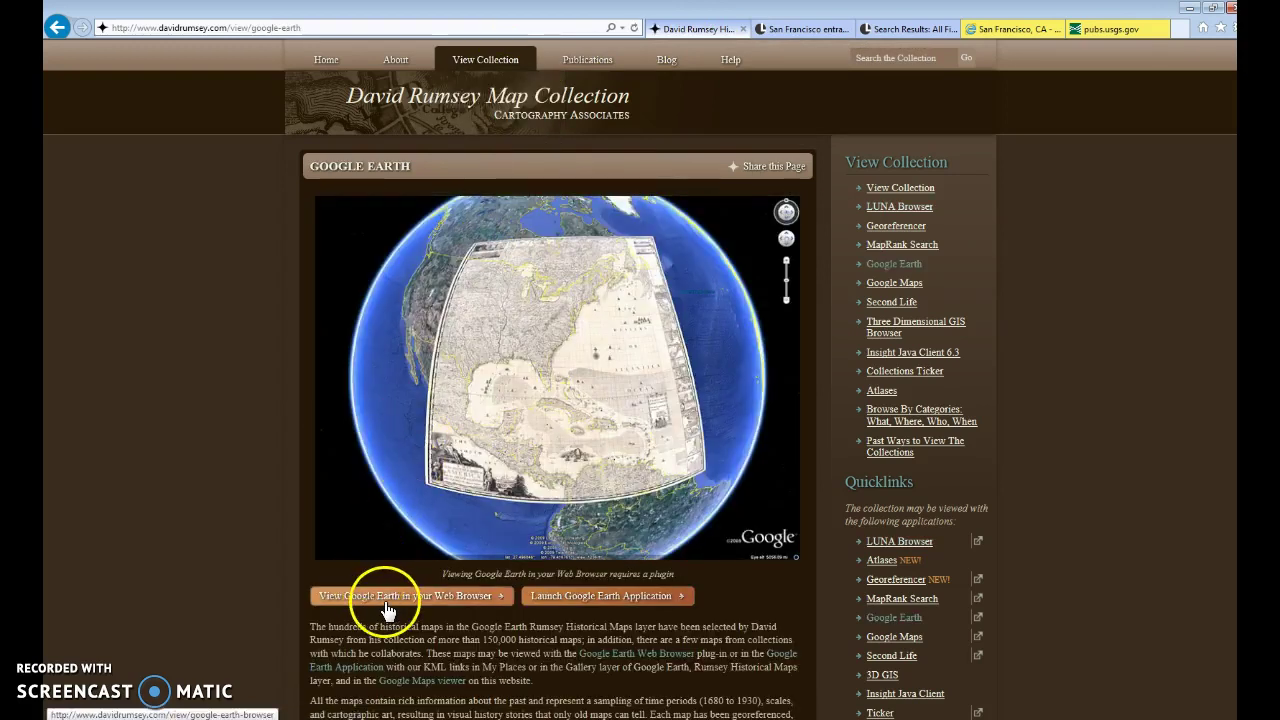
{"action": "left_click", "coordinate": [614, 600]}
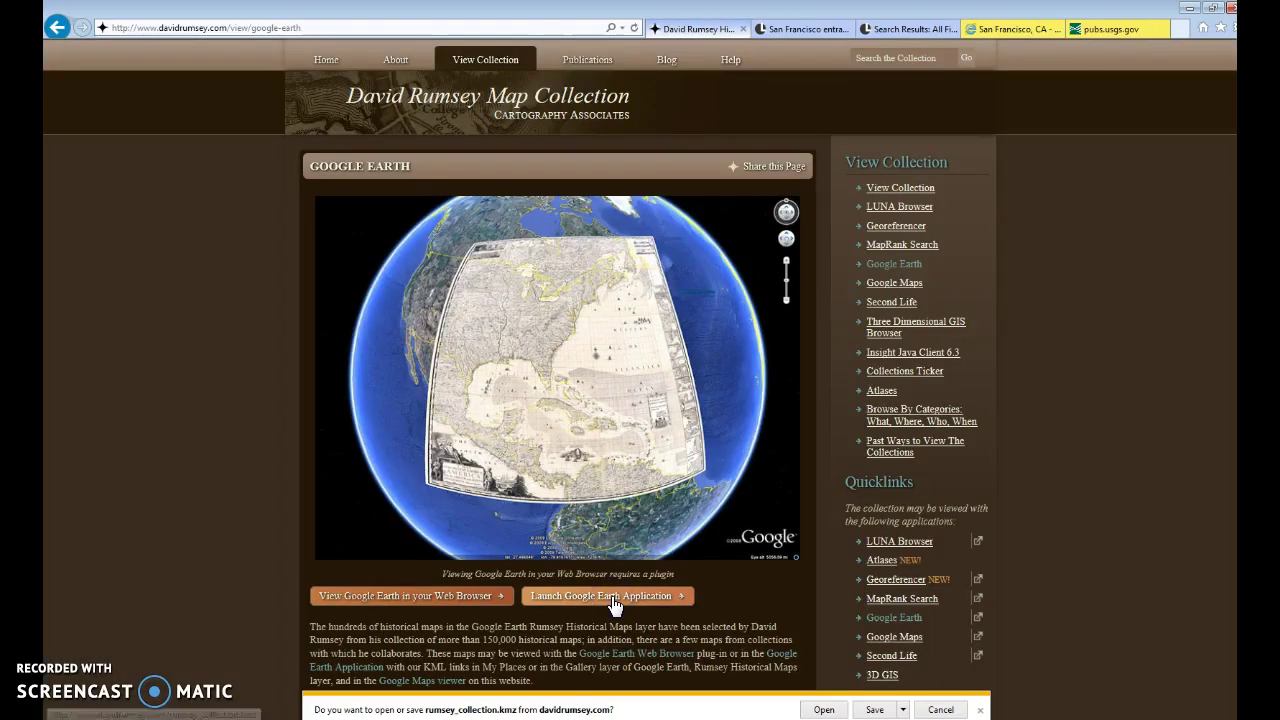
{"action": "left_click", "coordinate": [873, 711]}
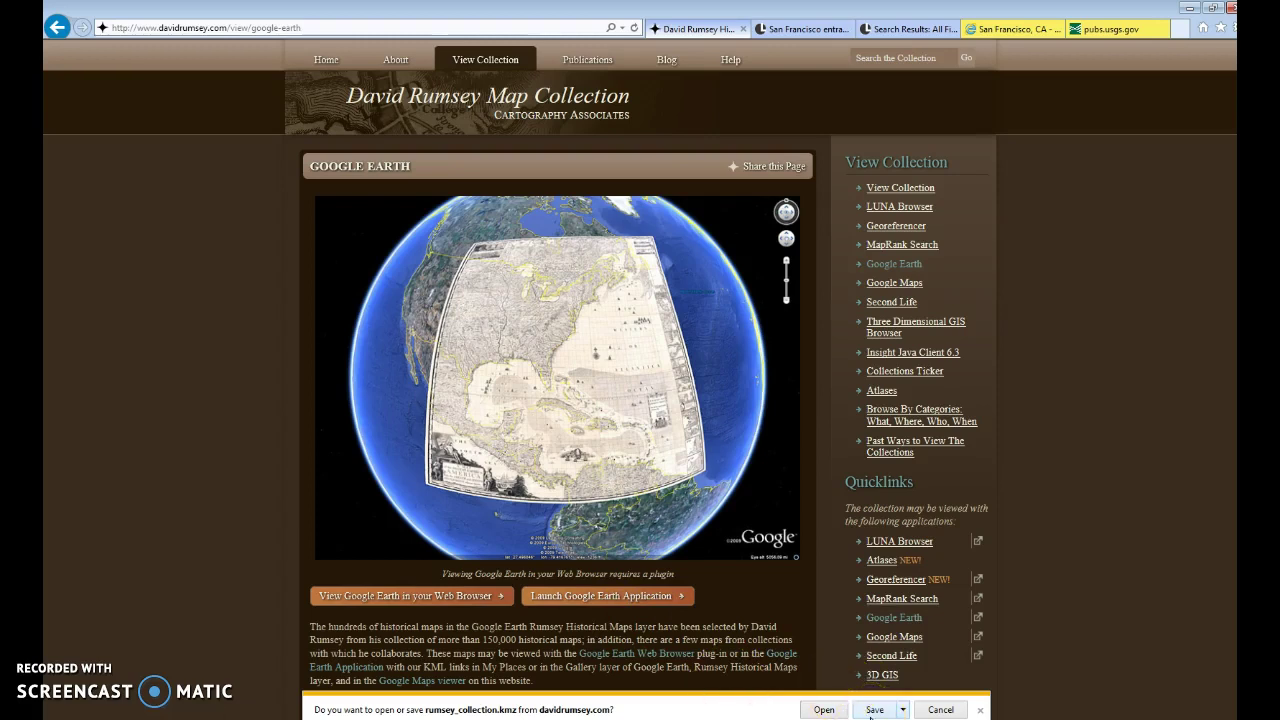
{"action": "left_click", "coordinate": [824, 709]}
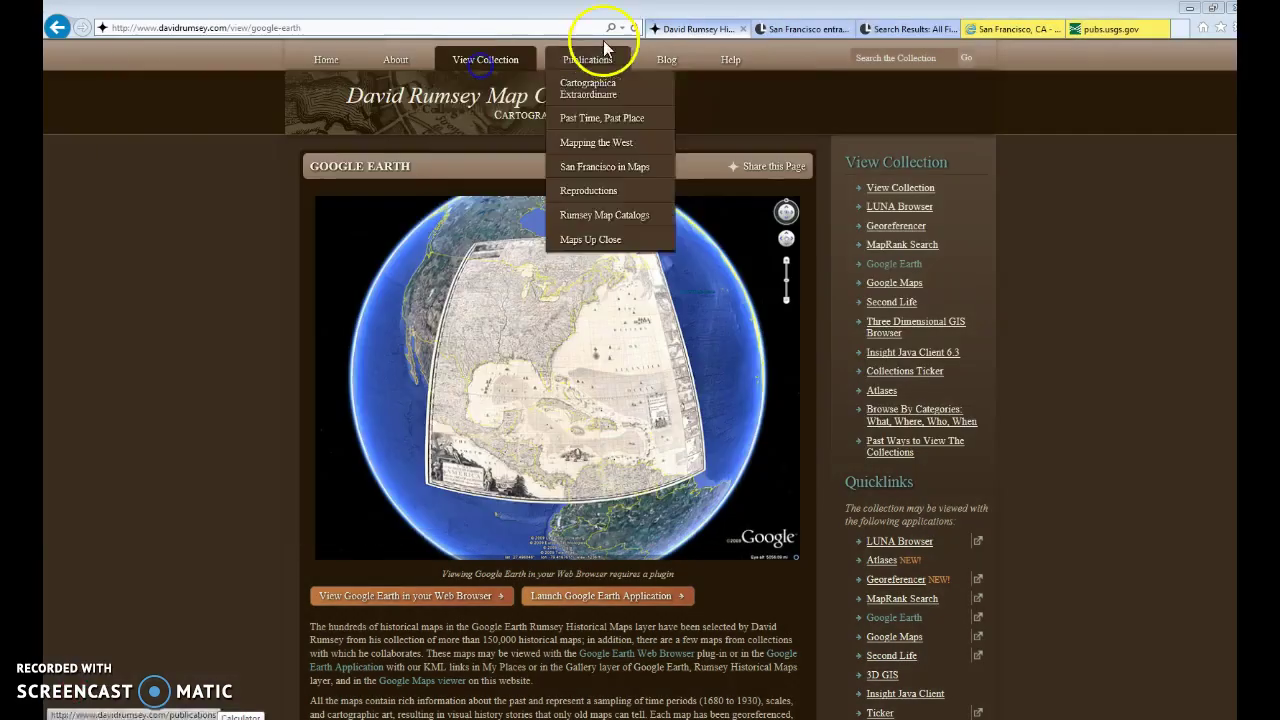
Step: Switch to the Google Earth Pro window and maximize it
{"action": "mouse_move", "coordinate": [652, 47]}
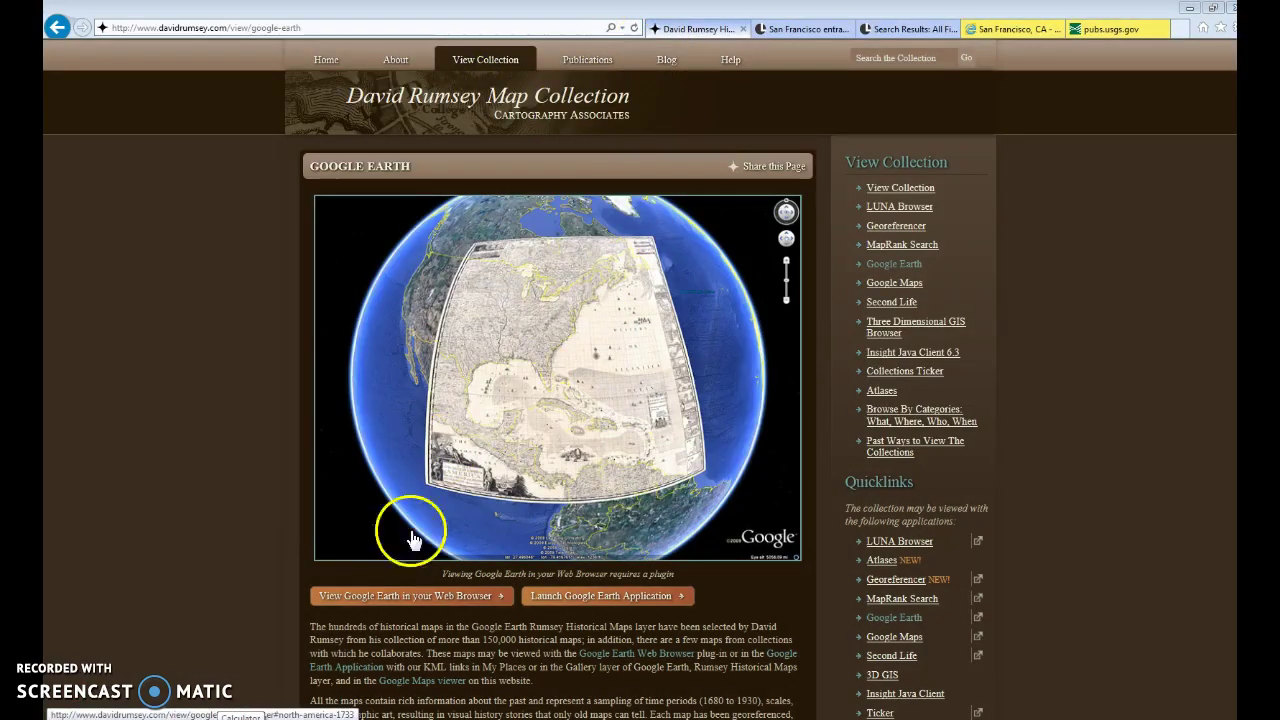
{"action": "left_click", "coordinate": [385, 660]}
{"action": "left_click_drag", "start_coordinate": [873, 95], "coordinate": [591, 69]}
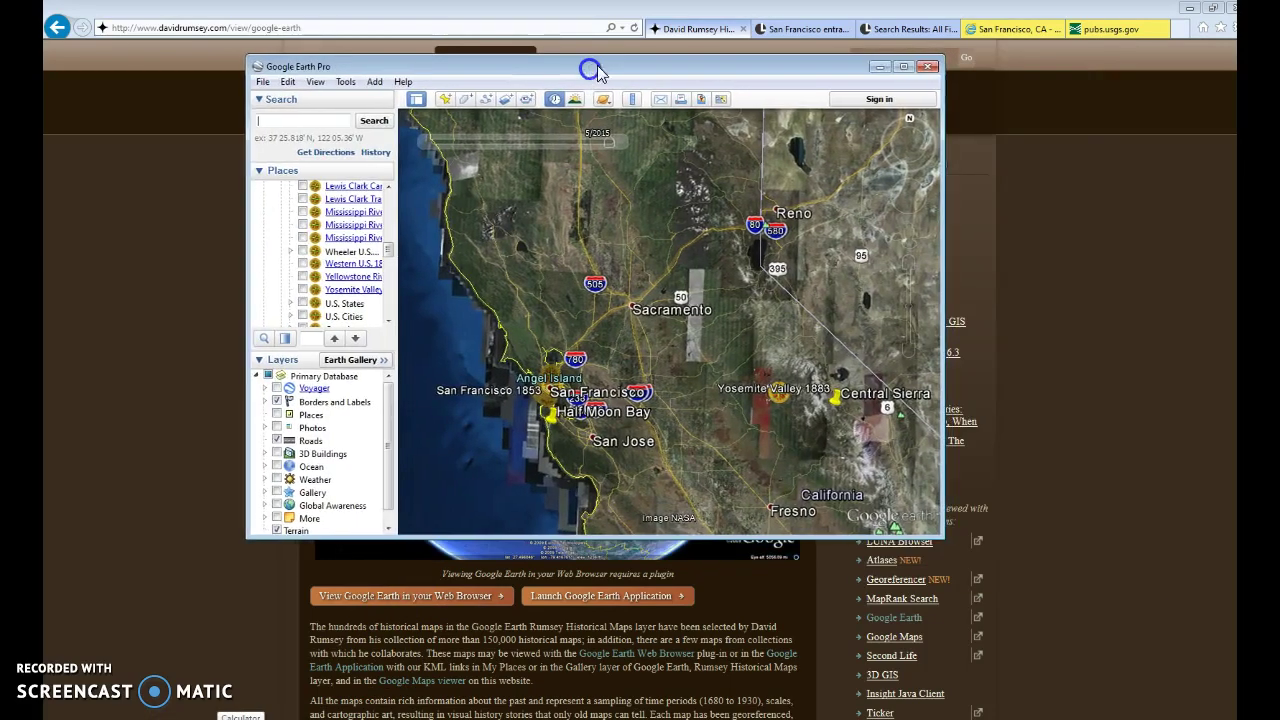
{"action": "double_click", "coordinate": [912, 60]}
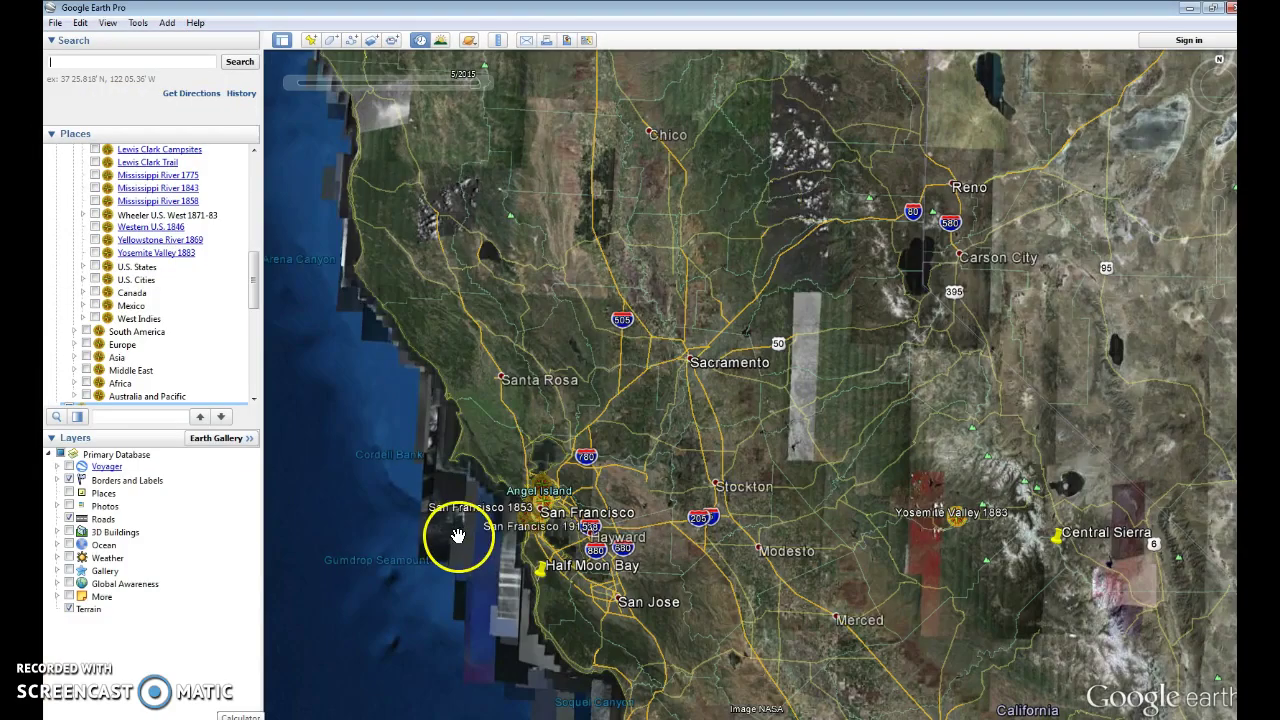
Step: Collapse the loaded Rumsey Historical Maps folder under Temporary Places and delete the duplicate Rumsey Historical Maps entry
{"action": "left_click_drag", "start_coordinate": [251, 297], "coordinate": [256, 200]}
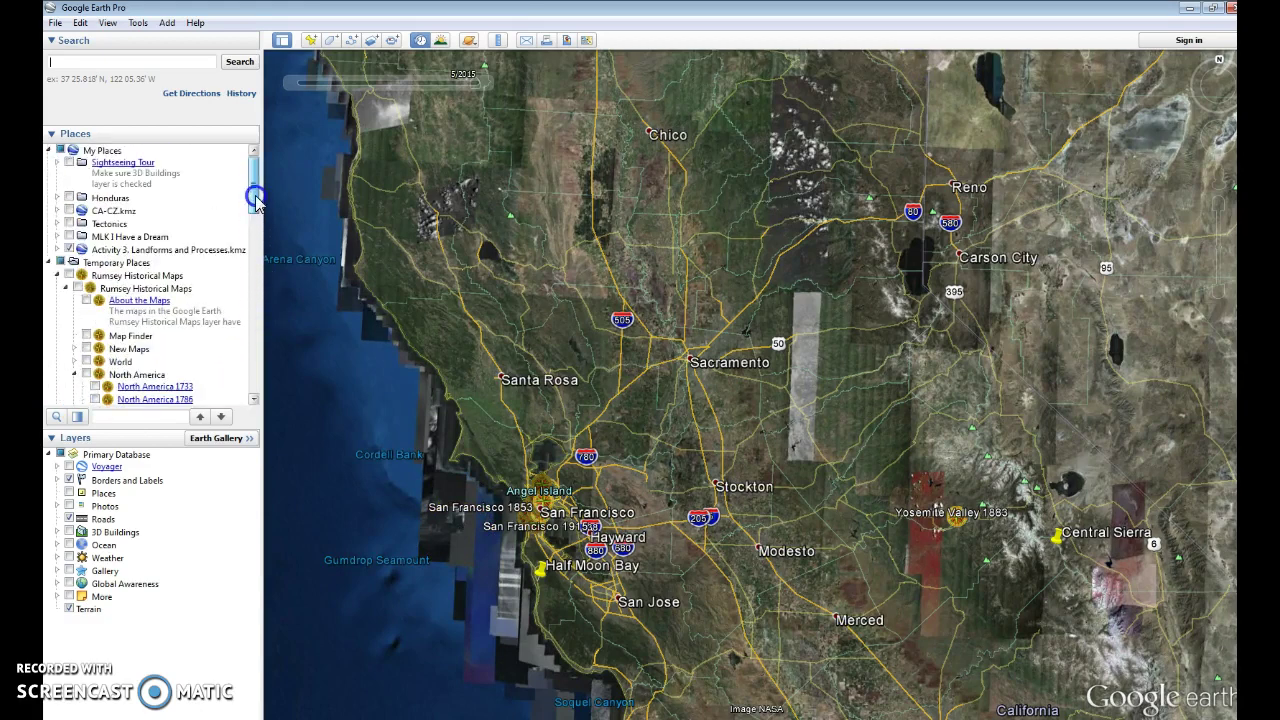
{"action": "left_click", "coordinate": [54, 263]}
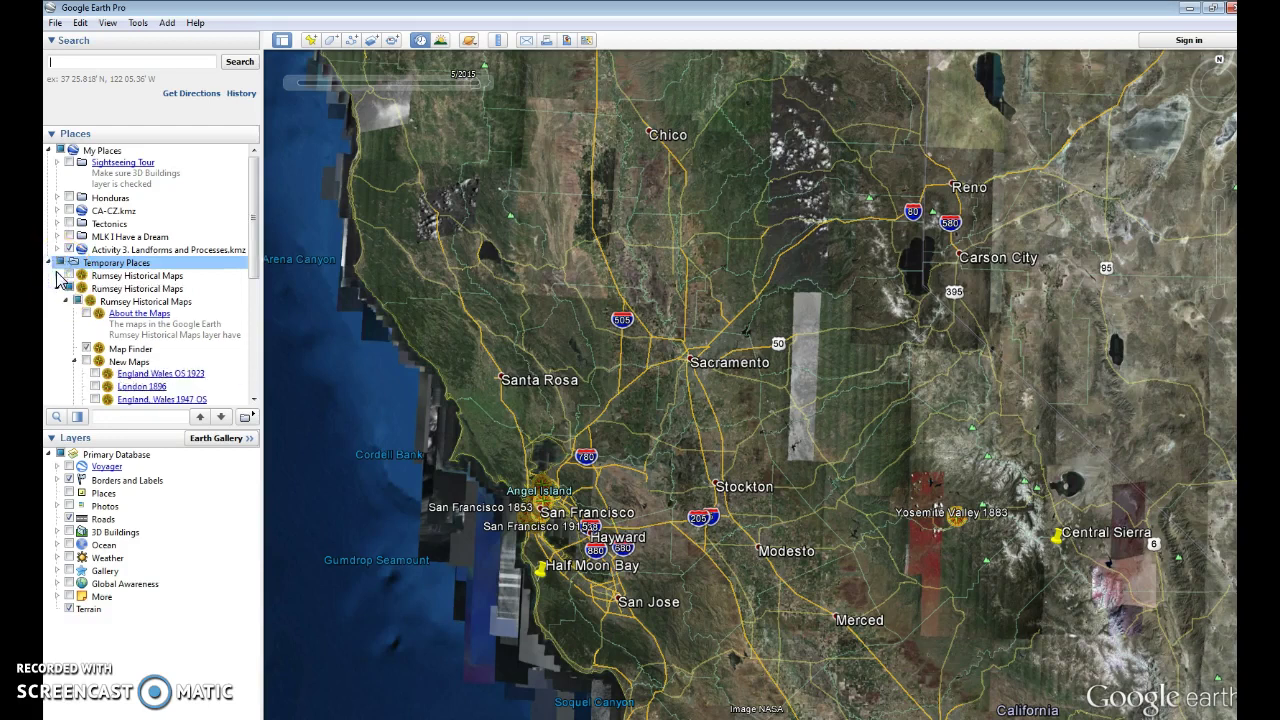
{"action": "left_click", "coordinate": [57, 289]}
{"action": "right_click", "coordinate": [105, 278]}
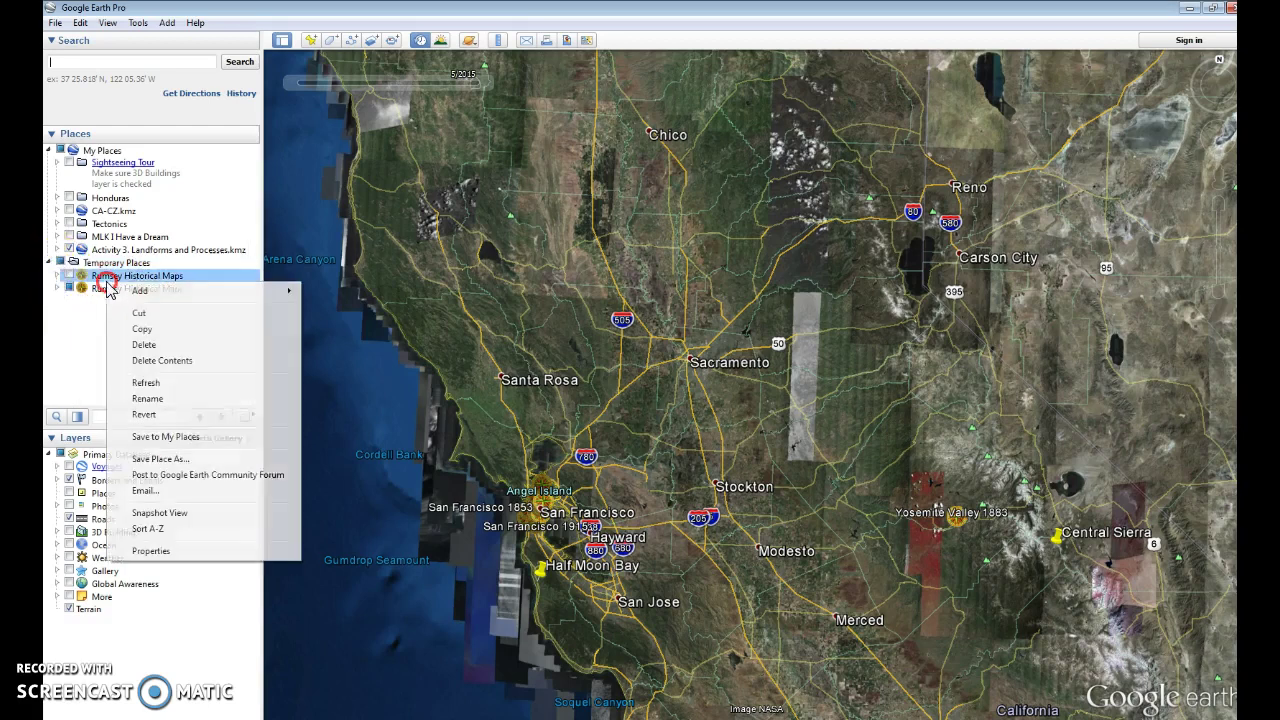
{"action": "left_click", "coordinate": [150, 345]}
{"action": "left_click", "coordinate": [729, 385]}
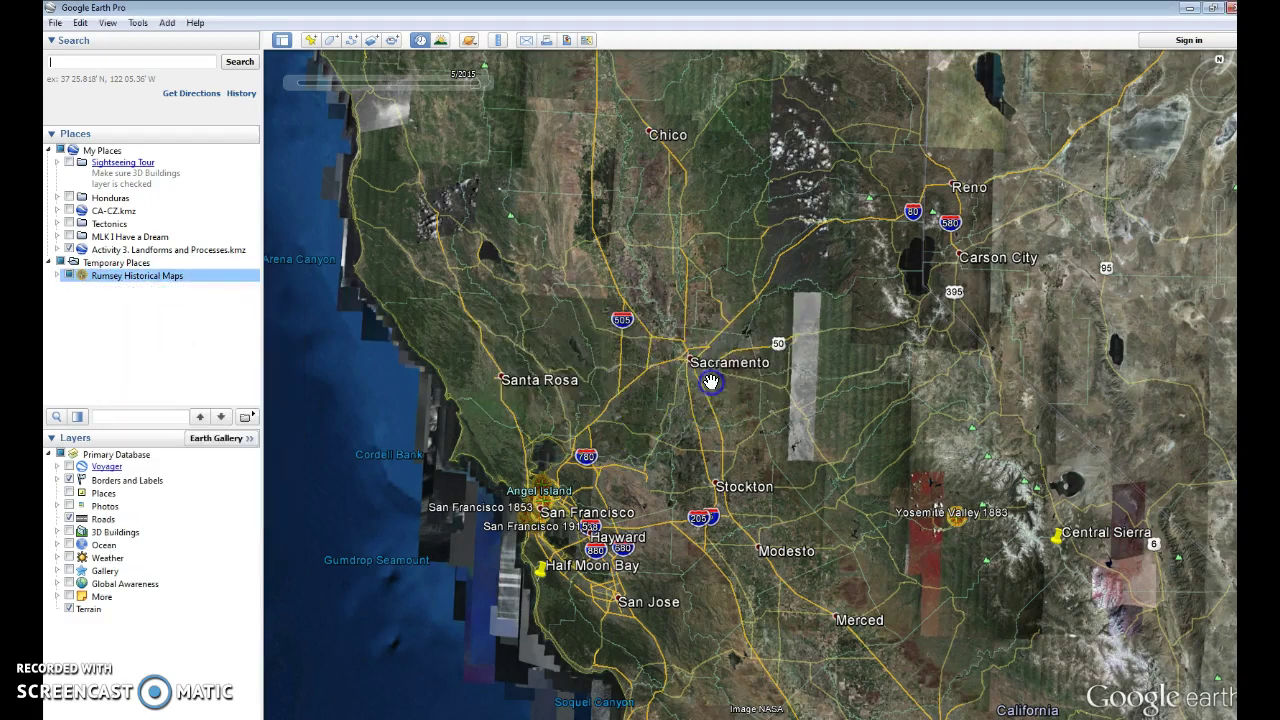
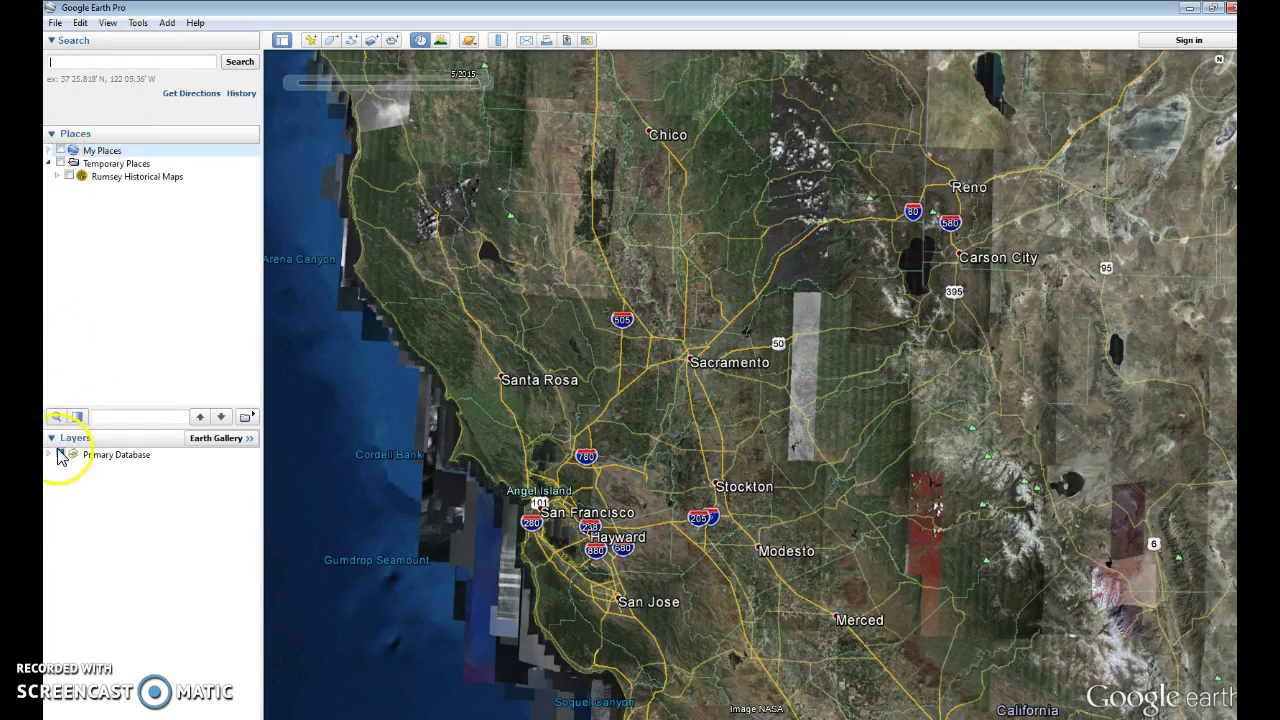
Step: Expand My Places and examine the globe from the California coast out to the United States and Canada
{"action": "left_click", "coordinate": [49, 151]}
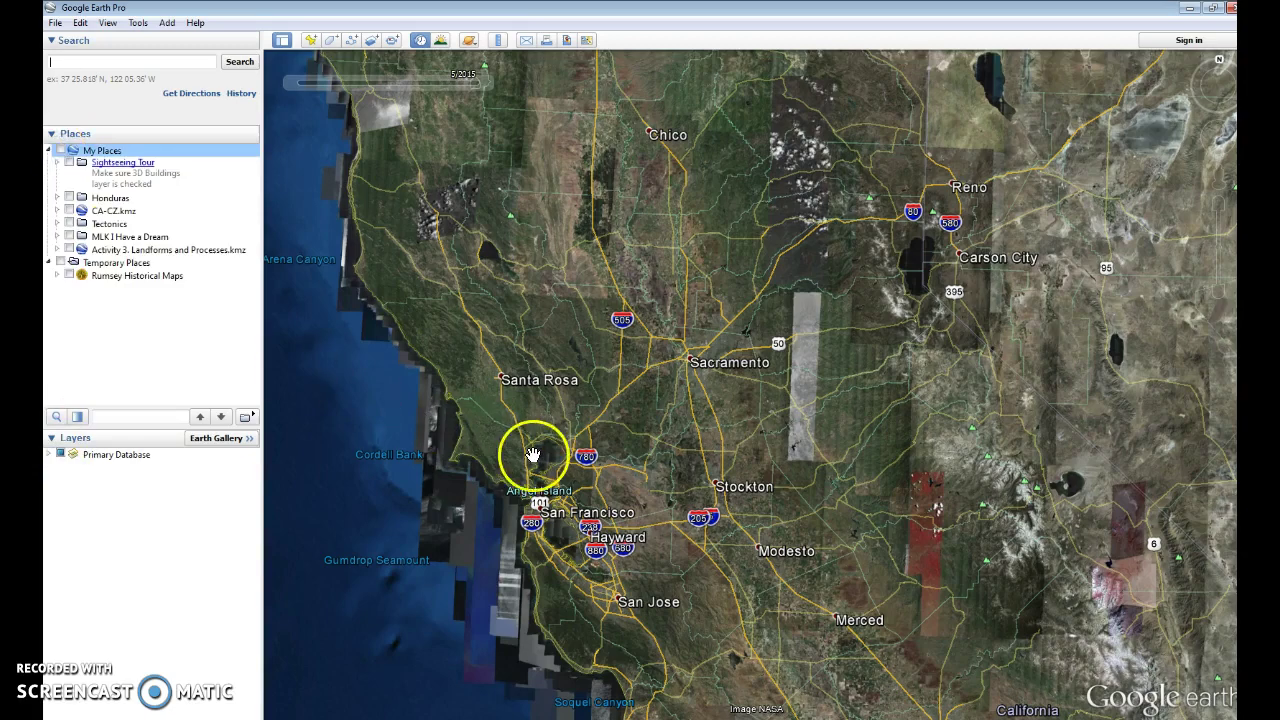
{"action": "scroll", "coordinate": [531, 455], "scroll_direction": "down", "scroll_amount": 2}
{"action": "left_click_drag", "start_coordinate": [531, 457], "coordinate": [654, 387]}
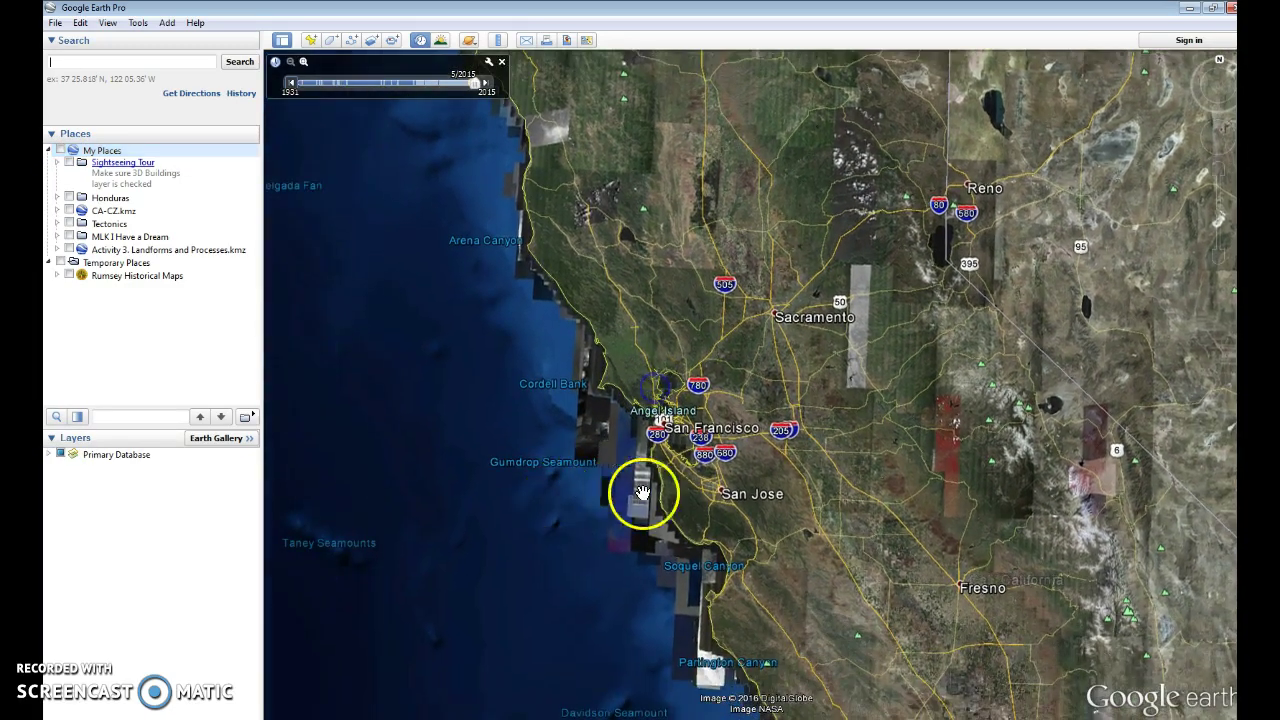
{"action": "scroll", "coordinate": [515, 440], "scroll_direction": "down", "scroll_amount": 2}
{"action": "scroll", "coordinate": [515, 442], "scroll_direction": "down", "scroll_amount": 3}
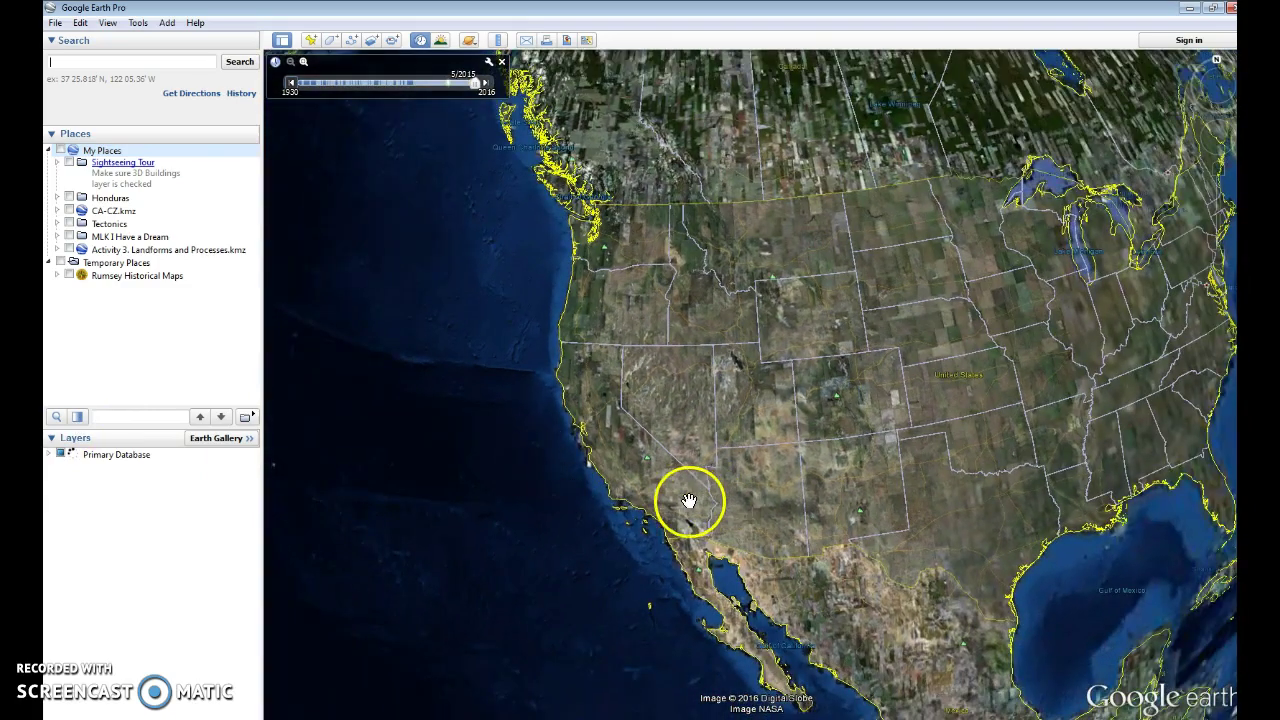
{"action": "left_click_drag", "start_coordinate": [846, 506], "coordinate": [726, 471]}
{"action": "scroll", "coordinate": [759, 476], "scroll_direction": "up", "scroll_amount": 2}
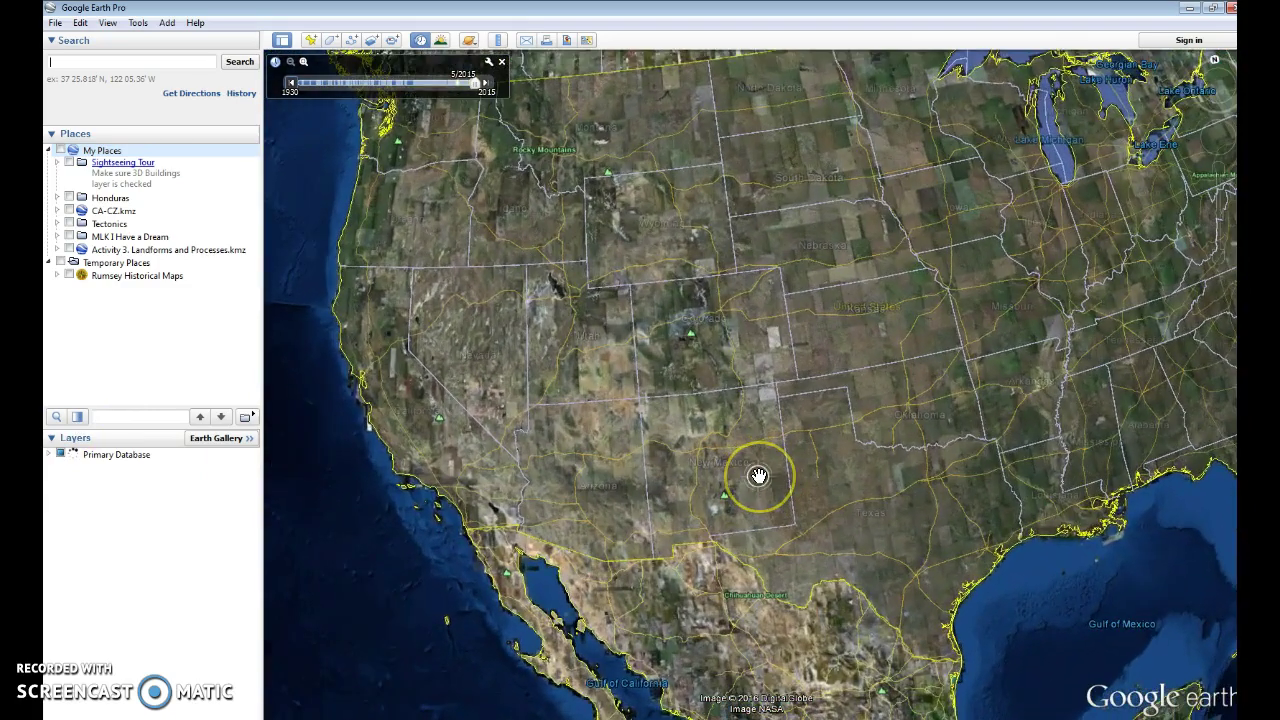
{"action": "scroll", "coordinate": [755, 475], "scroll_direction": "up", "scroll_amount": 2}
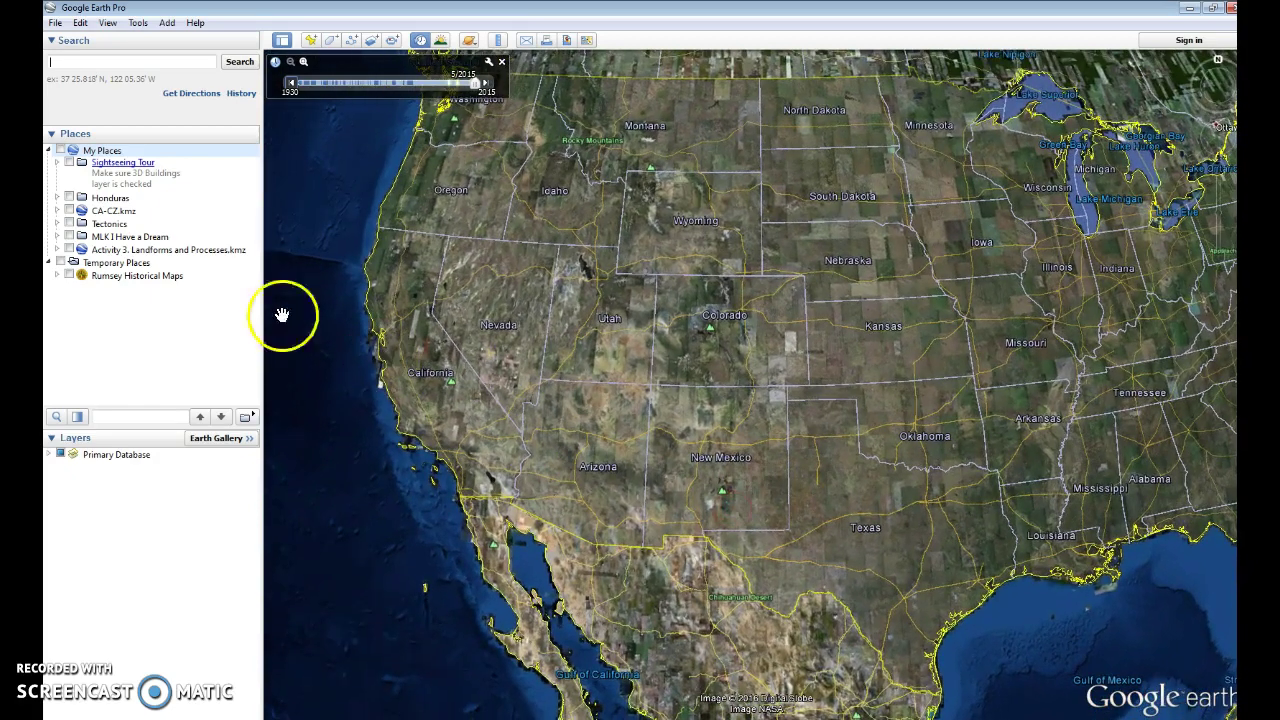
{"action": "scroll", "coordinate": [543, 357], "scroll_direction": "down", "scroll_amount": 5}
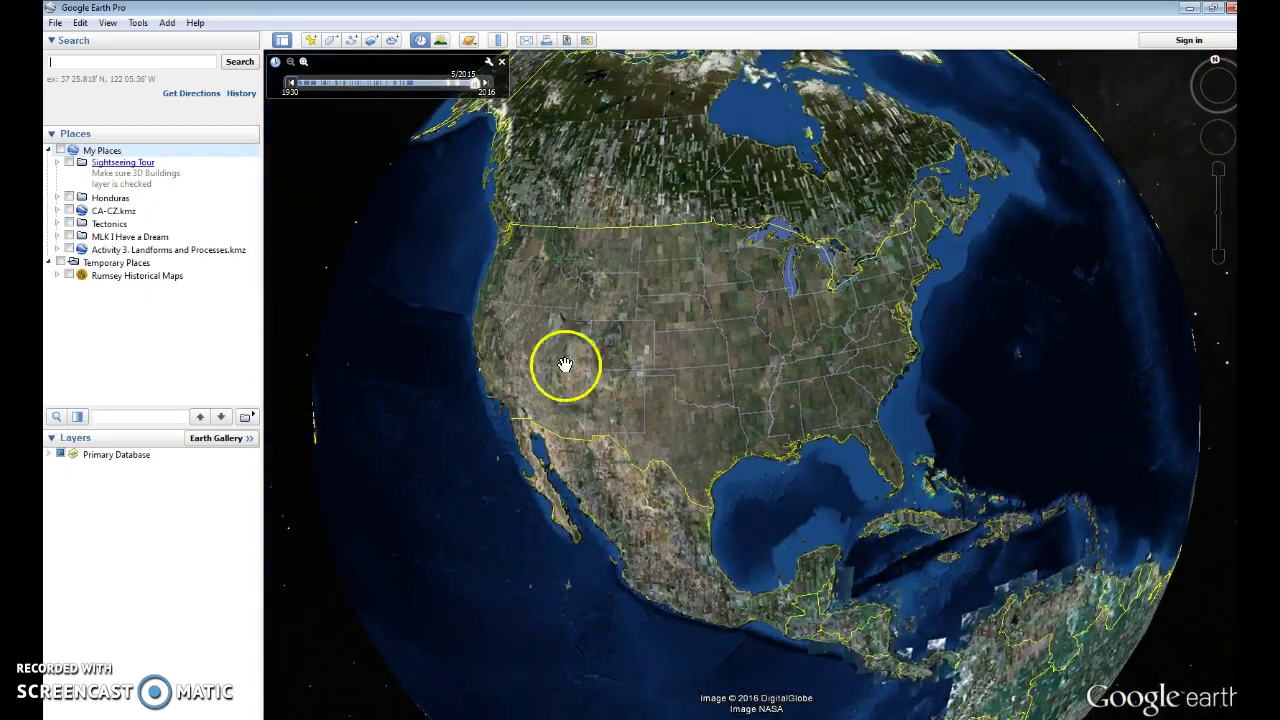
{"action": "left_click_drag", "start_coordinate": [736, 294], "coordinate": [703, 363]}
{"action": "scroll", "coordinate": [666, 323], "scroll_direction": "up", "scroll_amount": 3}
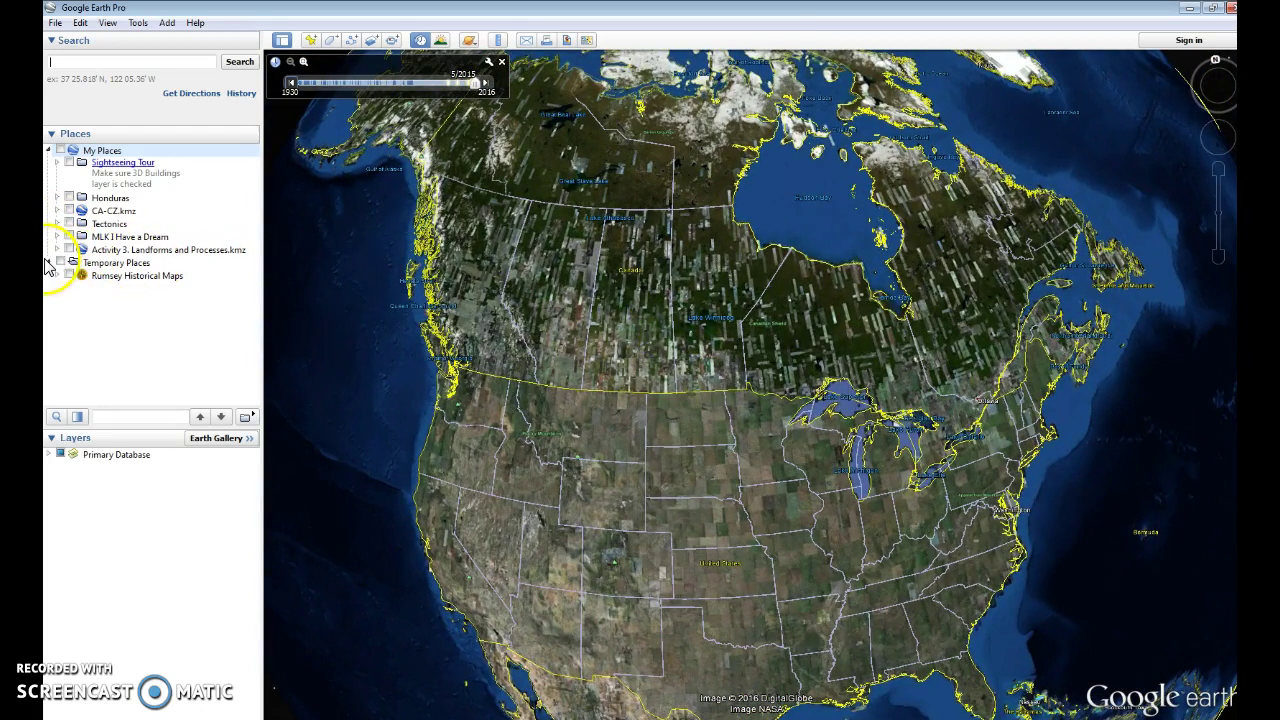
Step: Expand the Primary Database layers, switch off Borders and Labels, and toggle Roads off and back on
{"action": "left_click", "coordinate": [50, 455]}
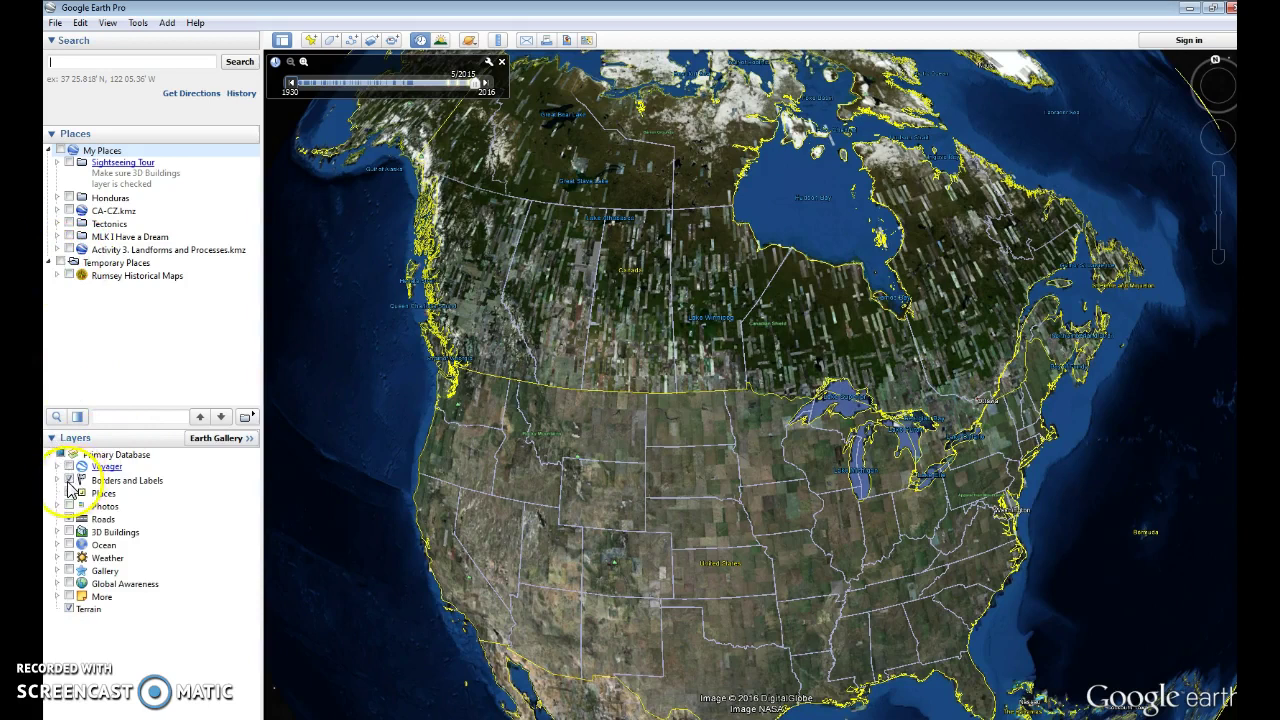
{"action": "left_click", "coordinate": [69, 481]}
{"action": "left_click", "coordinate": [70, 519]}
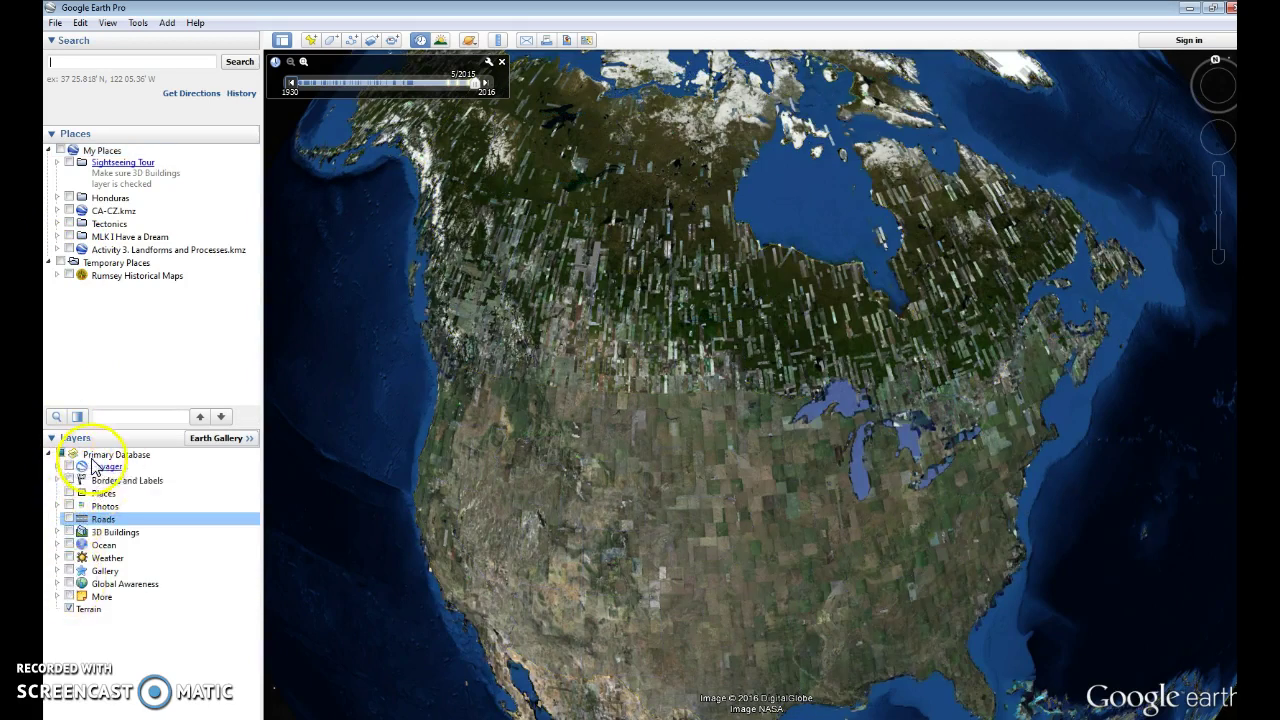
{"action": "left_click", "coordinate": [69, 519]}
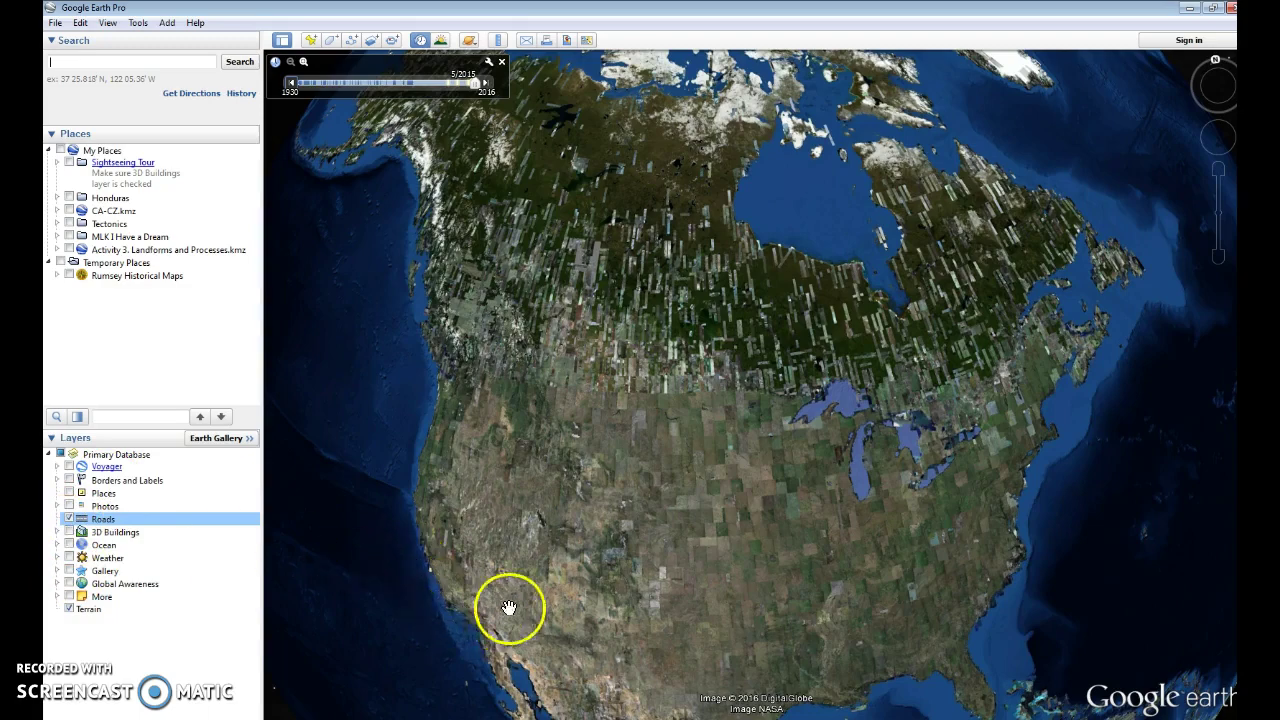
Step: Examine how the Roads layer displays at different zoom levels over the central United States
{"action": "scroll", "coordinate": [509, 609], "scroll_direction": "down", "scroll_amount": 3}
{"action": "left_click_drag", "start_coordinate": [566, 628], "coordinate": [568, 422]}
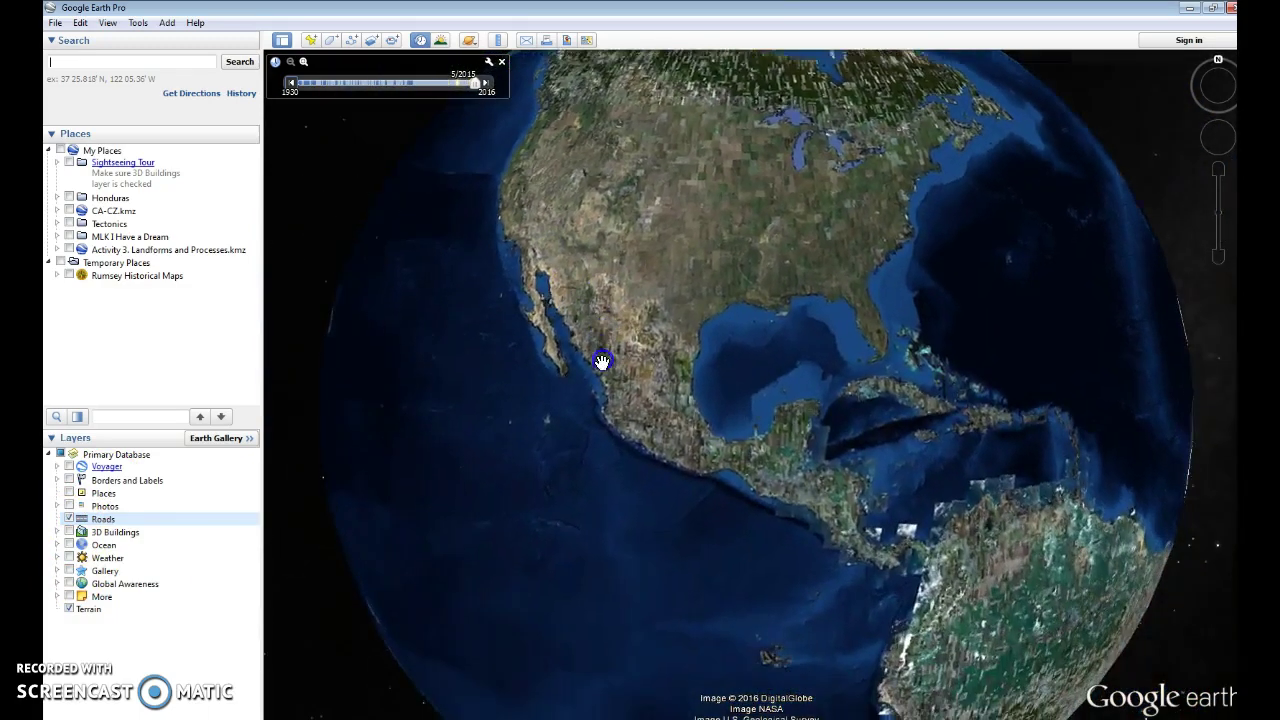
{"action": "scroll", "coordinate": [746, 440], "scroll_direction": "up", "scroll_amount": 5}
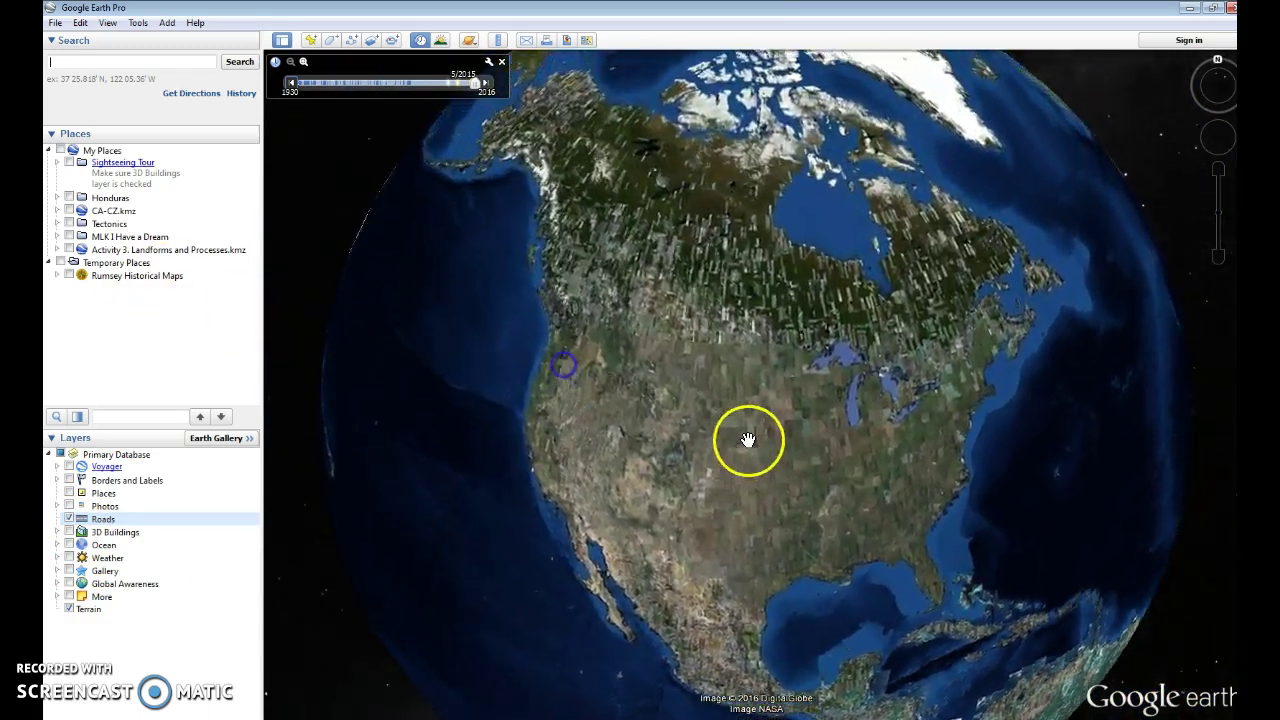
{"action": "scroll", "coordinate": [748, 432], "scroll_direction": "up", "scroll_amount": 5}
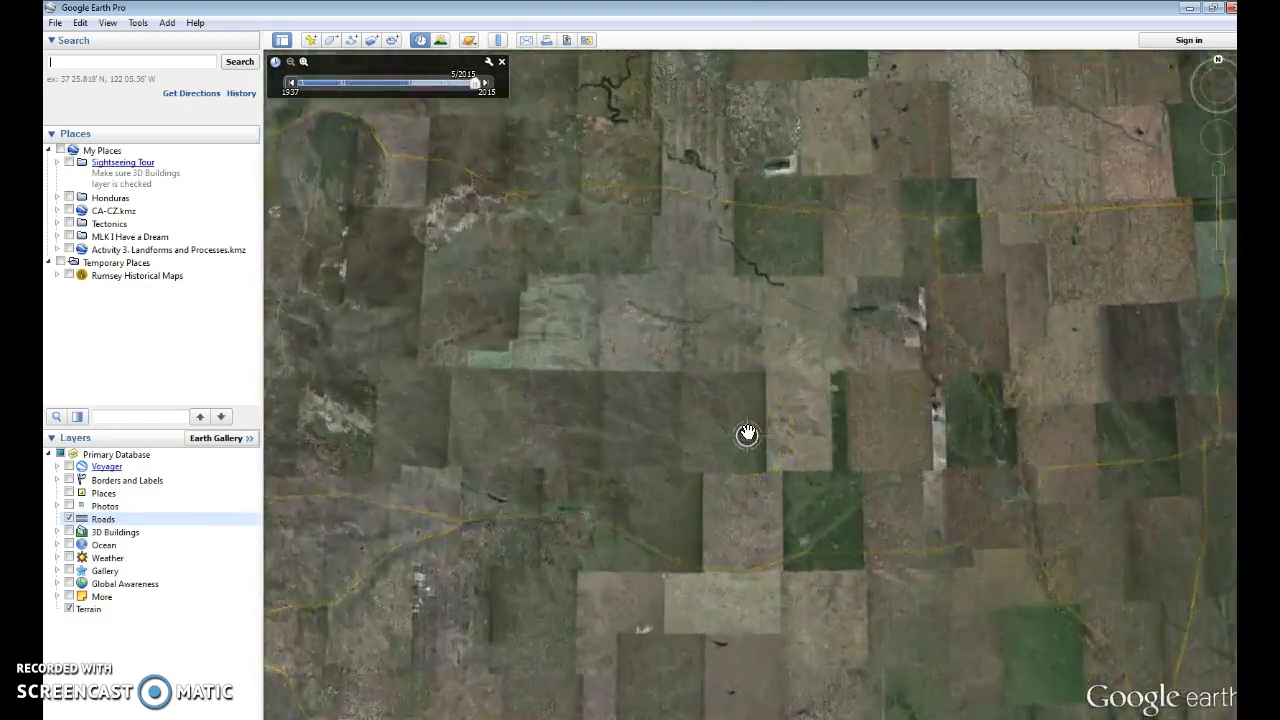
{"action": "scroll", "coordinate": [748, 432], "scroll_direction": "up", "scroll_amount": 4}
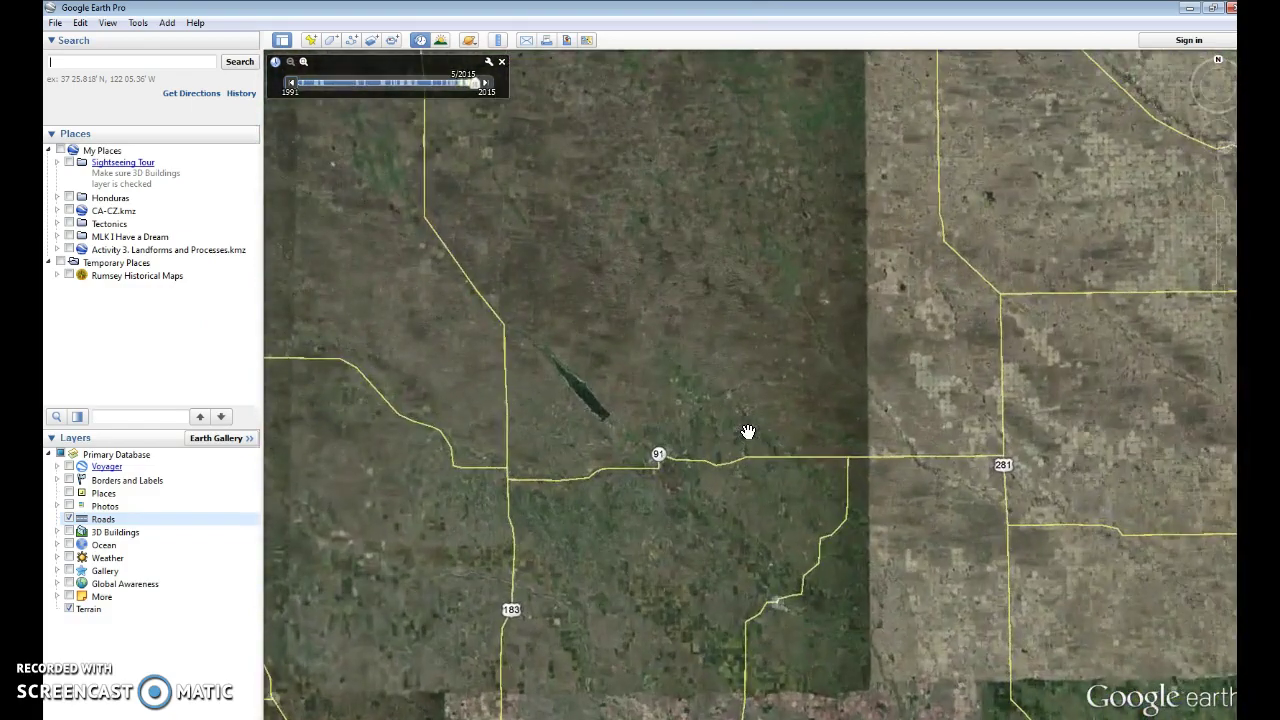
{"action": "scroll", "coordinate": [748, 432], "scroll_direction": "down", "scroll_amount": 5}
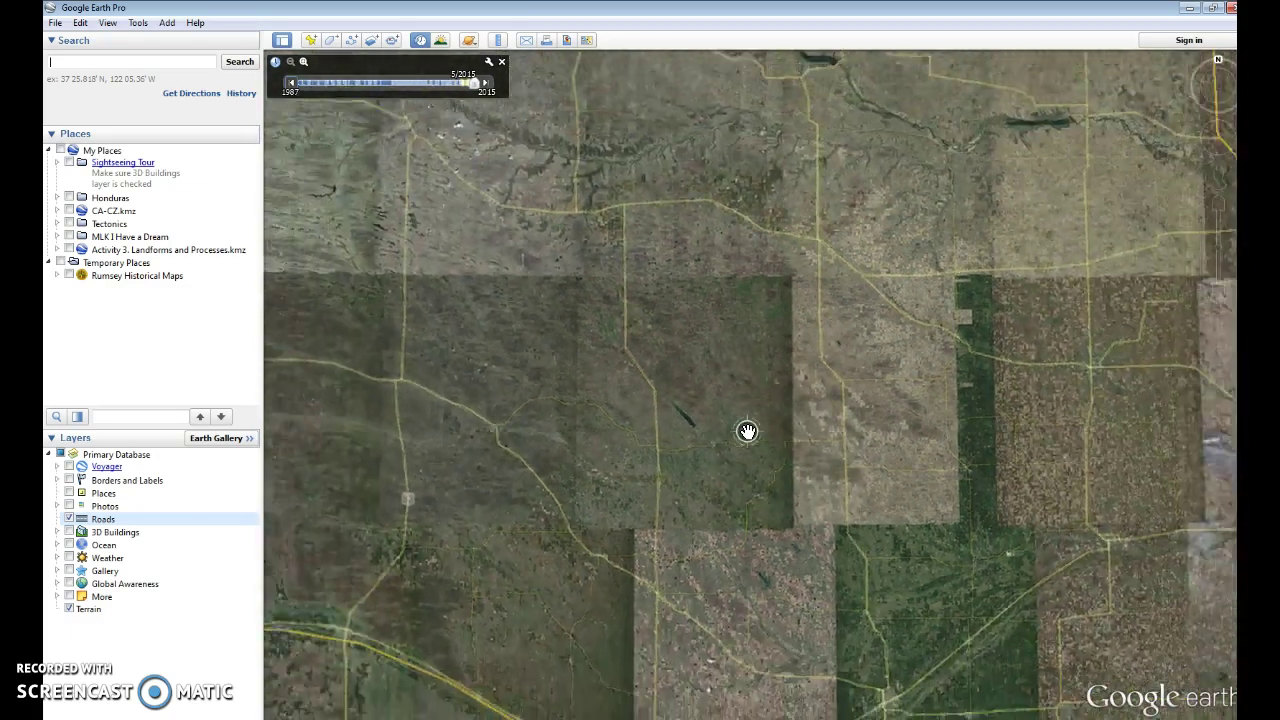
{"action": "left_click_drag", "start_coordinate": [748, 432], "coordinate": [1032, 133]}
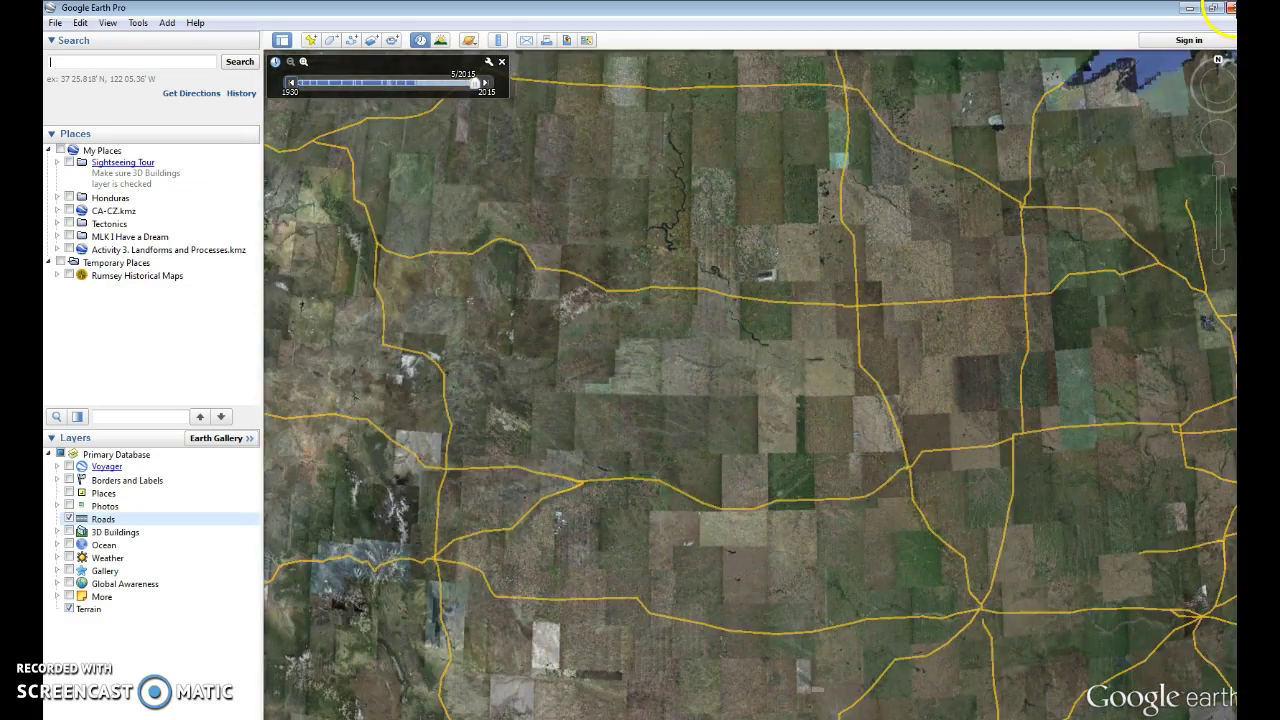
Step: Restart Google Earth Pro with rumsey_collection.kmz from the collection's page, discarding the unsaved temporary places and dismissing the start-up tip
{"action": "left_click", "coordinate": [1230, 8]}
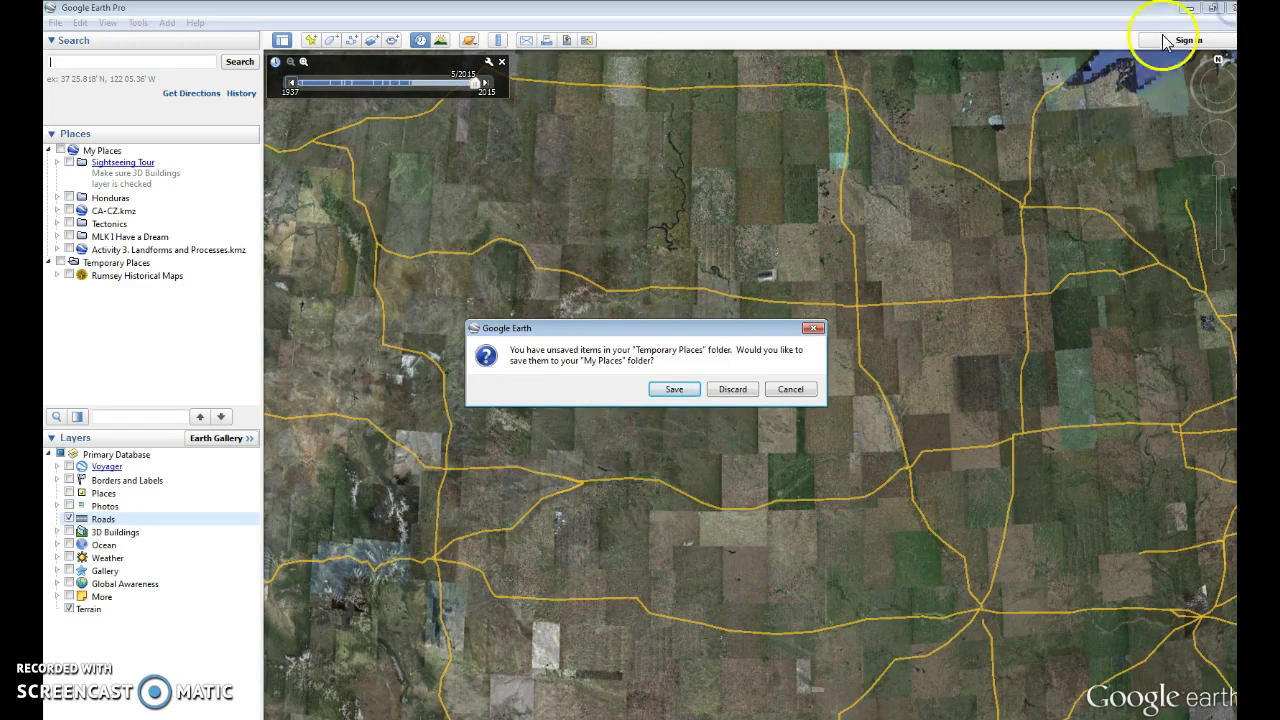
{"action": "left_click", "coordinate": [733, 393]}
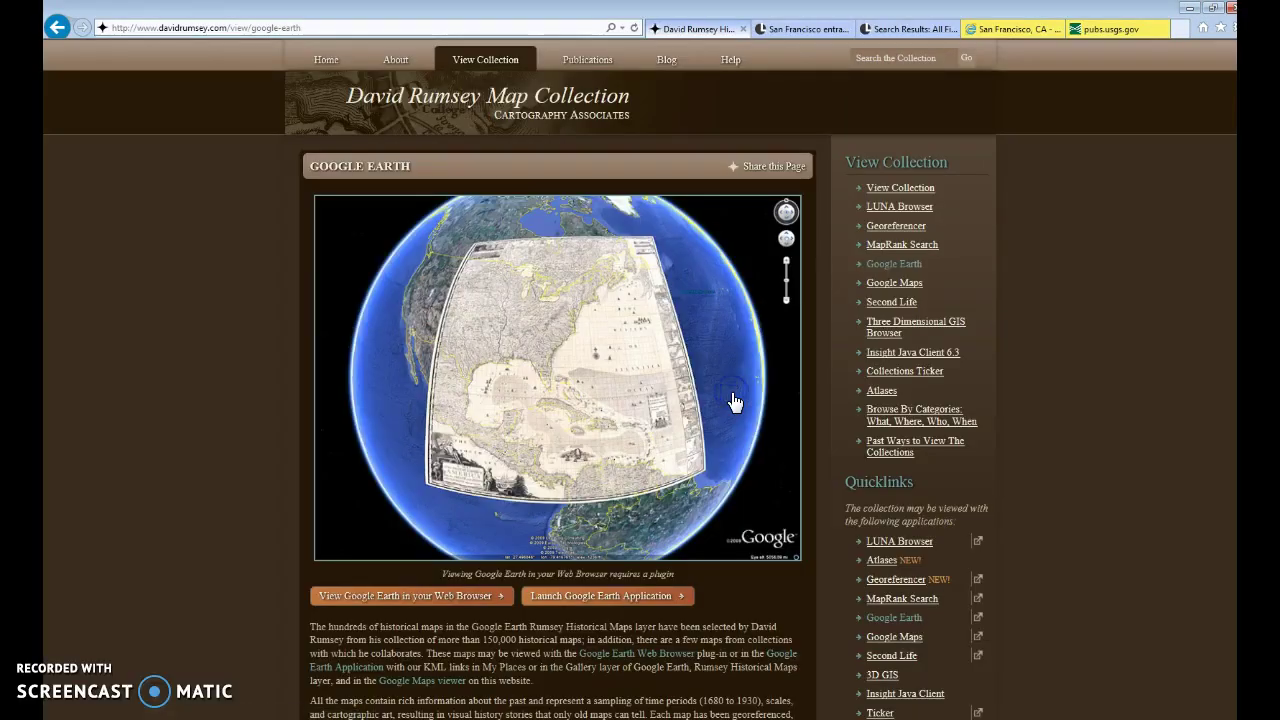
{"action": "left_click", "coordinate": [571, 598]}
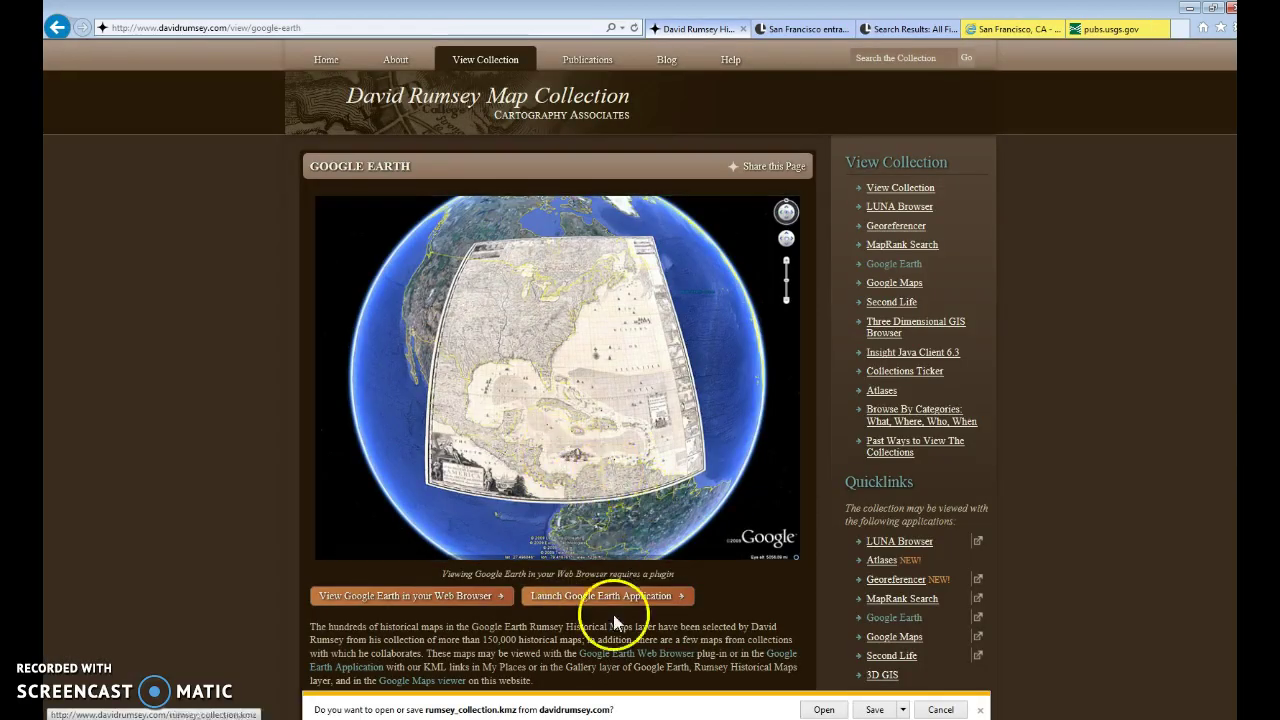
{"action": "left_click", "coordinate": [824, 709]}
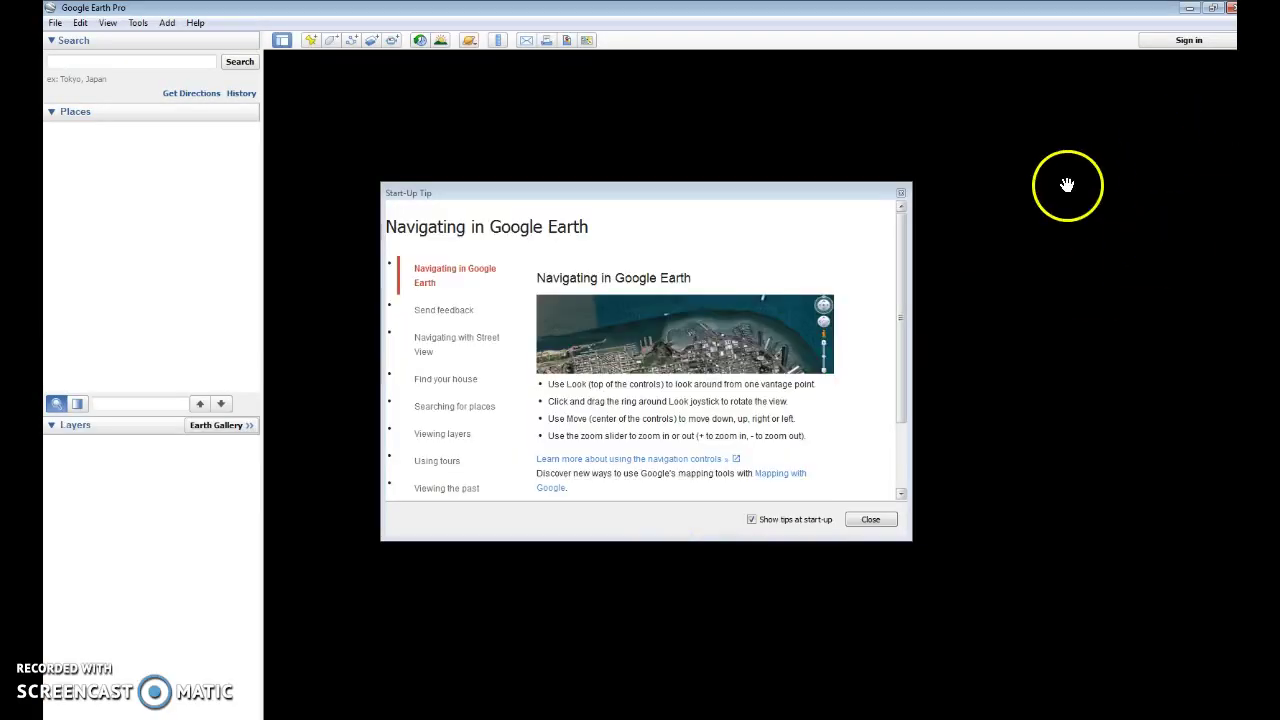
{"action": "left_click", "coordinate": [900, 194]}
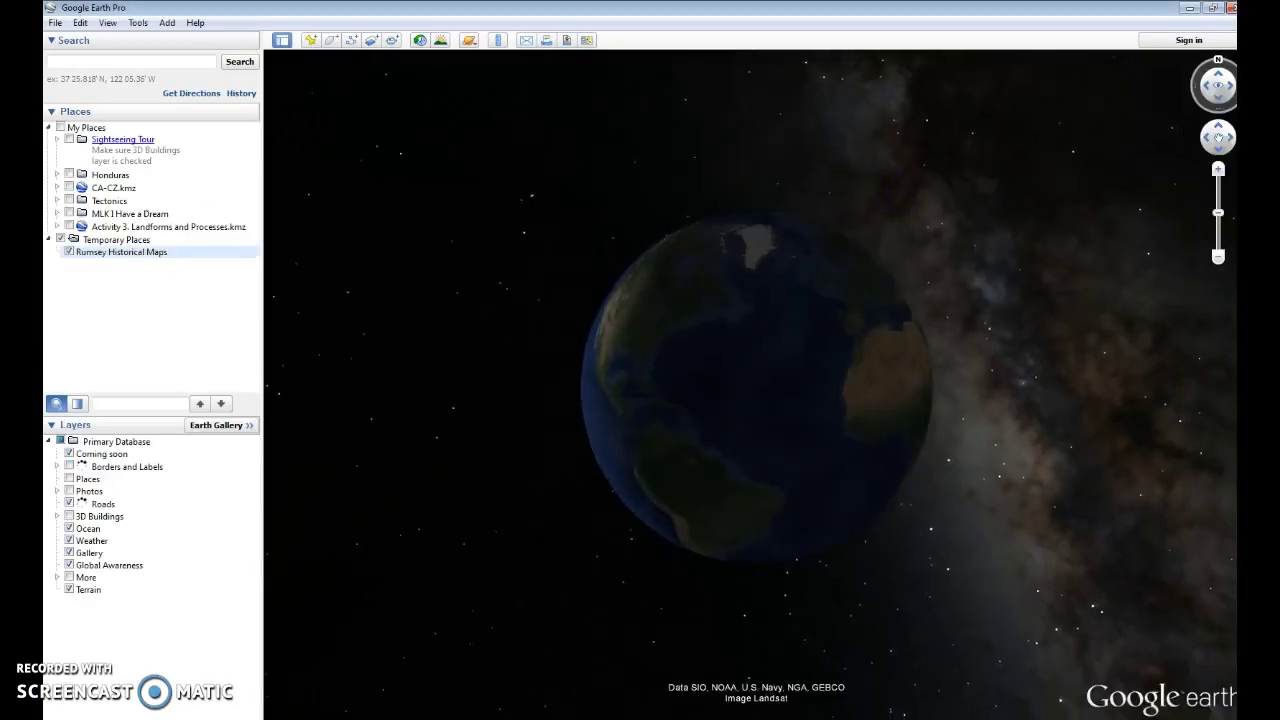
Step: Hide everything in Temporary Places and switch off the Roads layer over California
{"action": "left_click", "coordinate": [68, 240]}
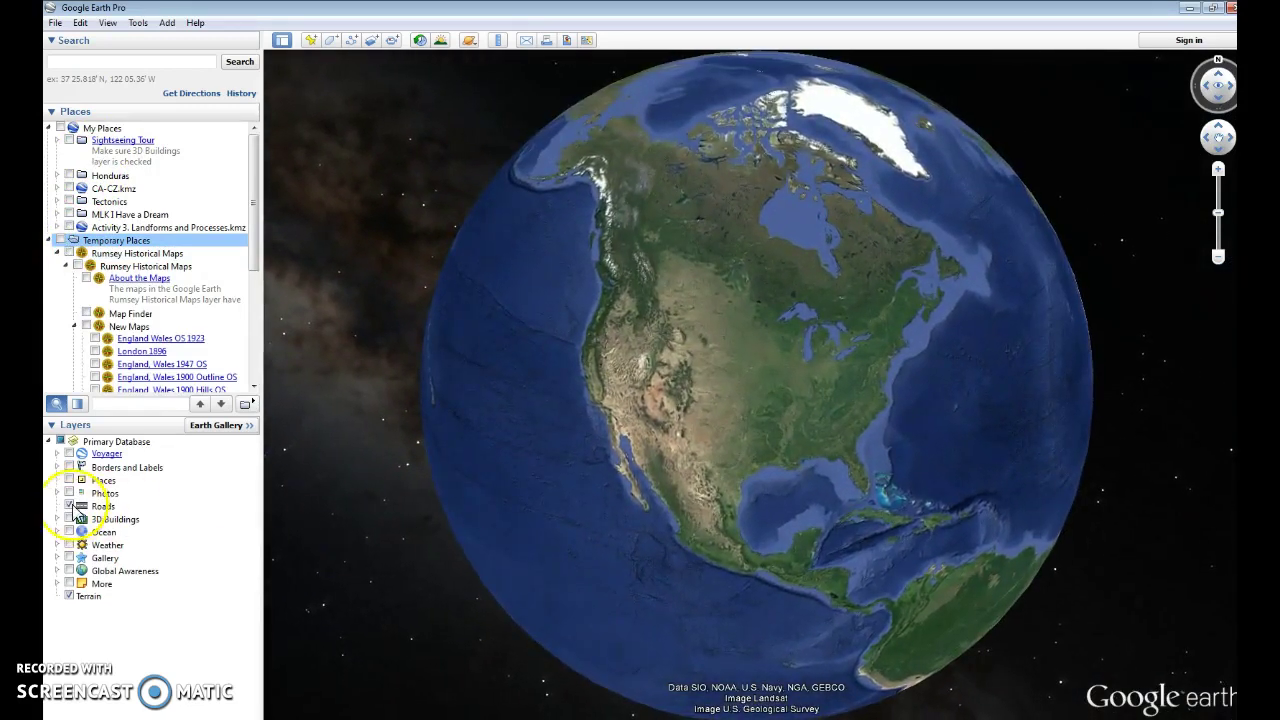
{"action": "double_click", "coordinate": [579, 356]}
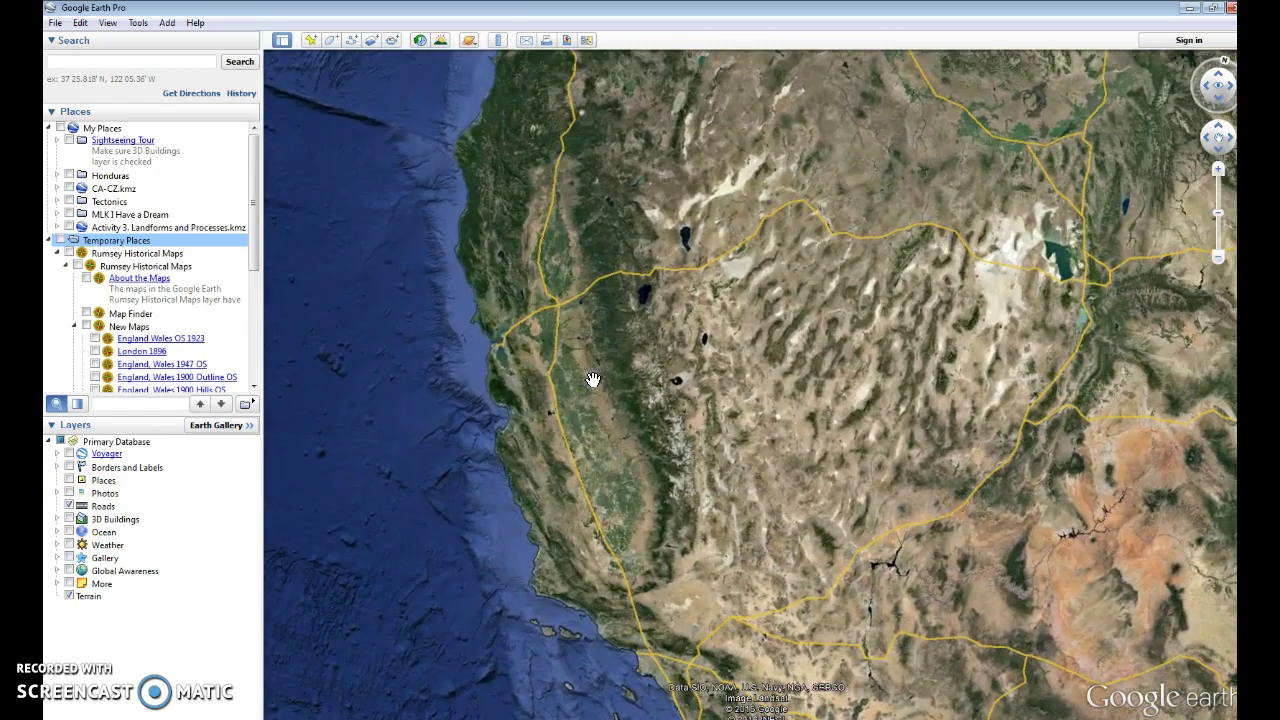
{"action": "left_click", "coordinate": [175, 480]}
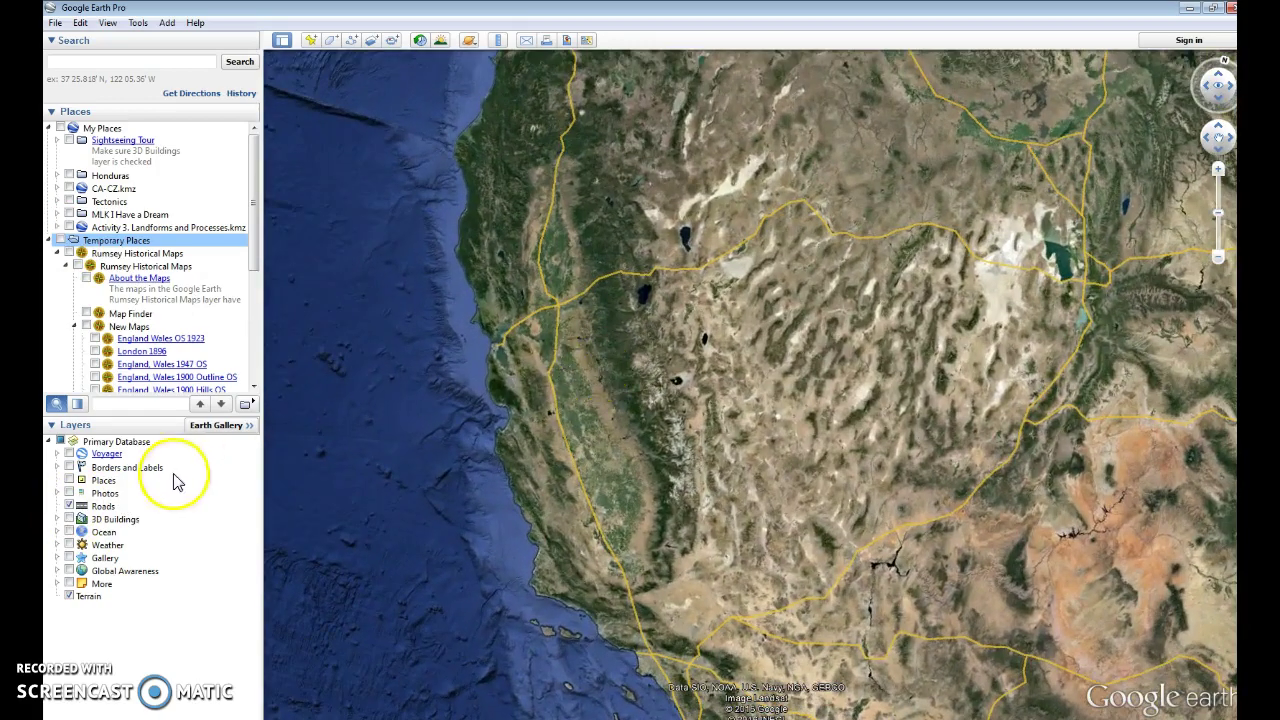
{"action": "left_click", "coordinate": [69, 506]}
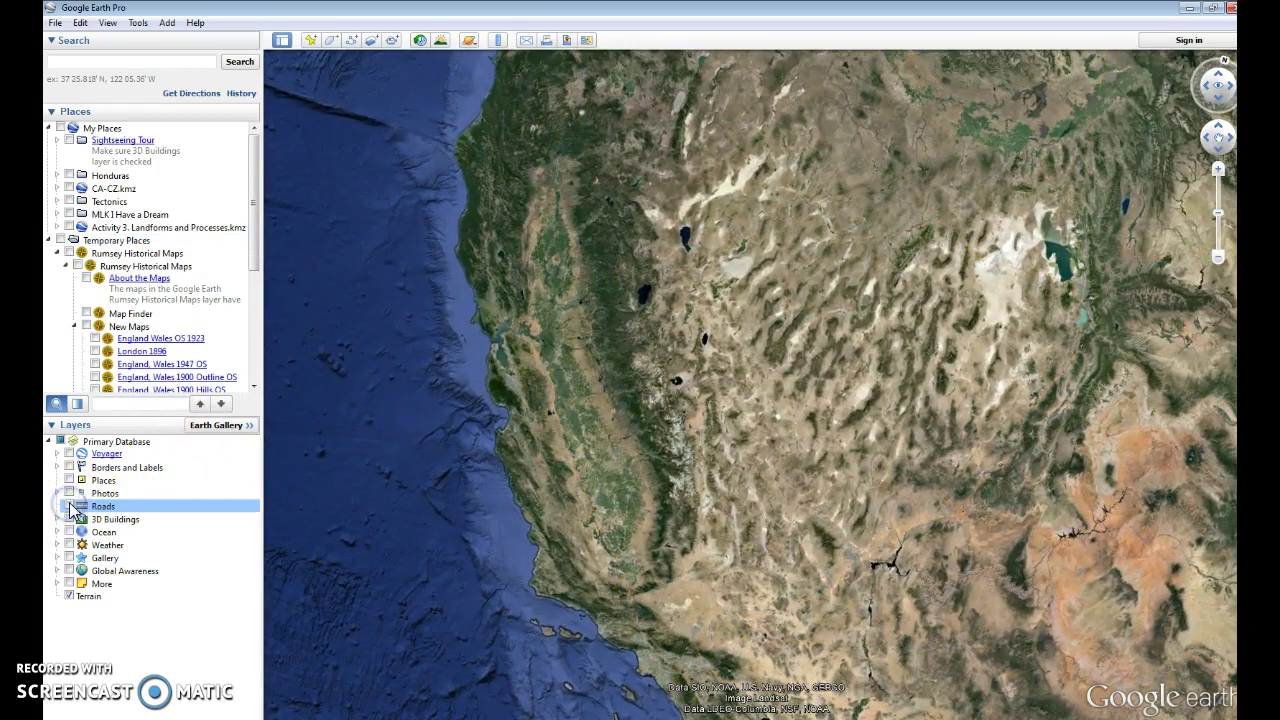
Step: Turn on the Places, Photos, Roads, 3D Buildings, Ocean, Weather and Gallery layers
{"action": "left_click", "coordinate": [69, 480]}
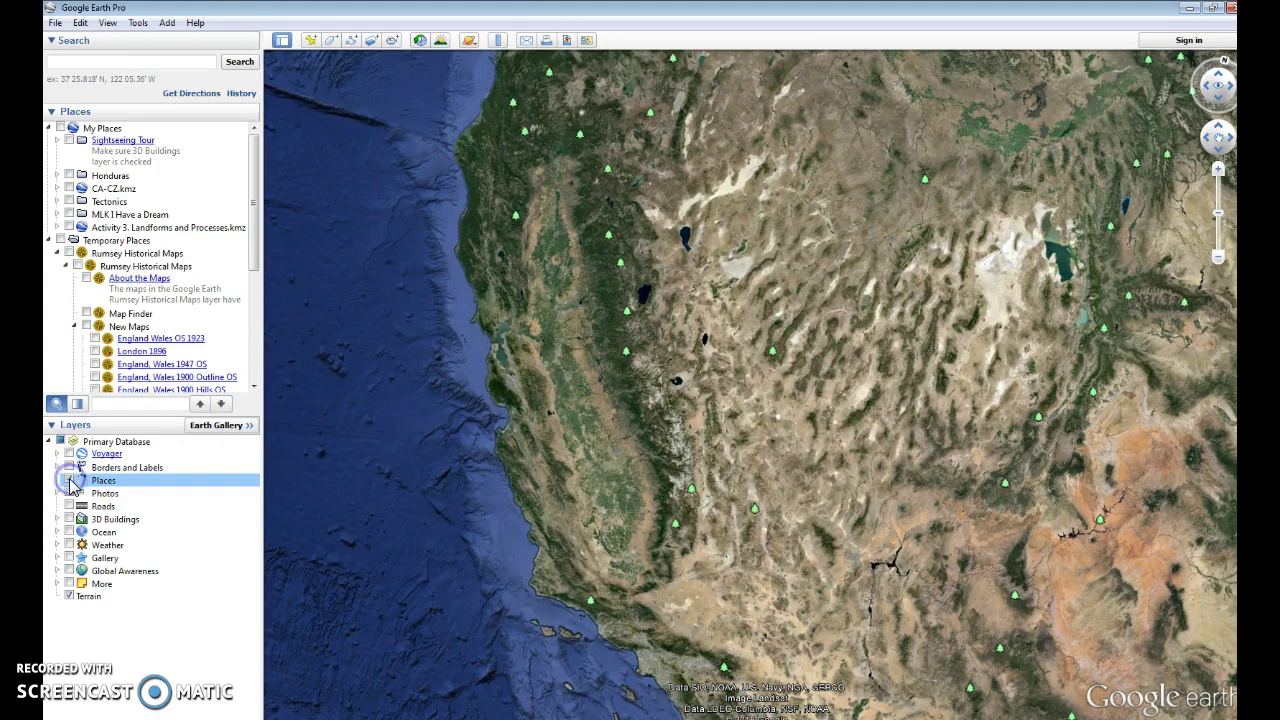
{"action": "left_click", "coordinate": [69, 493]}
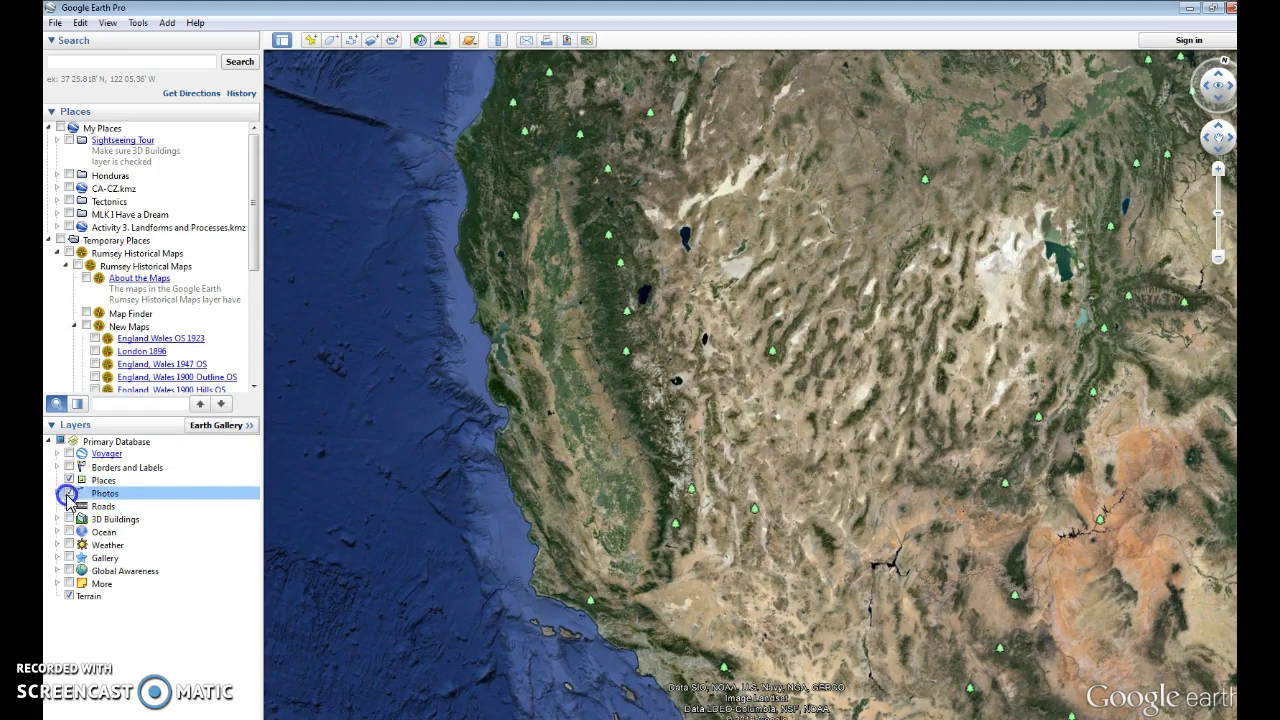
{"action": "left_click", "coordinate": [69, 506]}
{"action": "left_click", "coordinate": [69, 520]}
{"action": "left_click", "coordinate": [69, 532]}
{"action": "left_click", "coordinate": [69, 545]}
{"action": "left_click", "coordinate": [69, 558]}
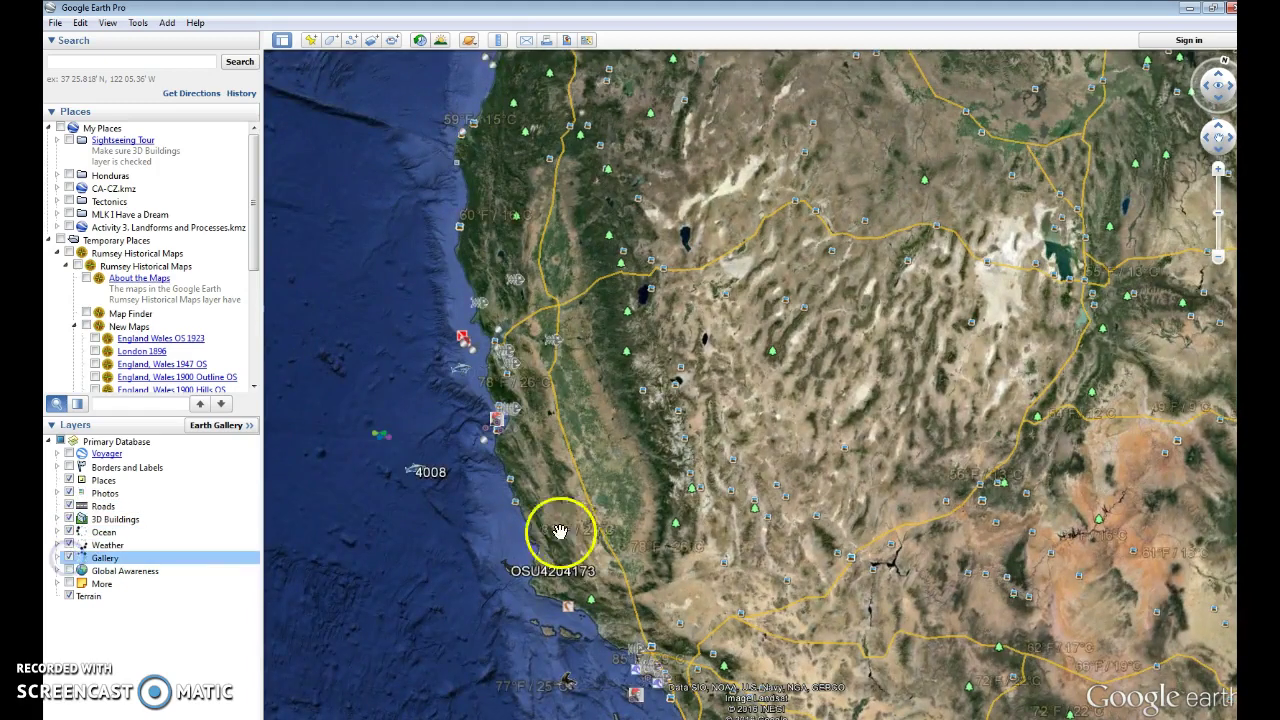
Step: Switch off all Primary Database layers and turn only 3D Buildings back on
{"action": "left_click", "coordinate": [60, 441]}
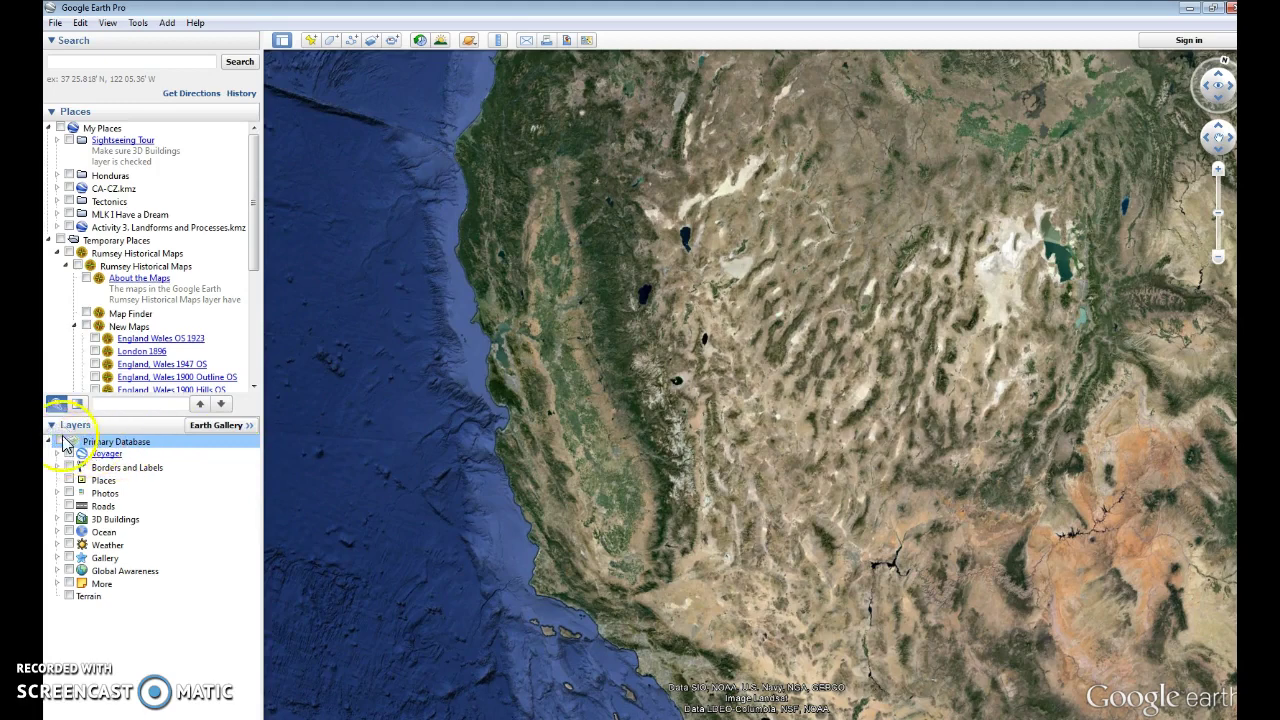
{"action": "left_click", "coordinate": [69, 519]}
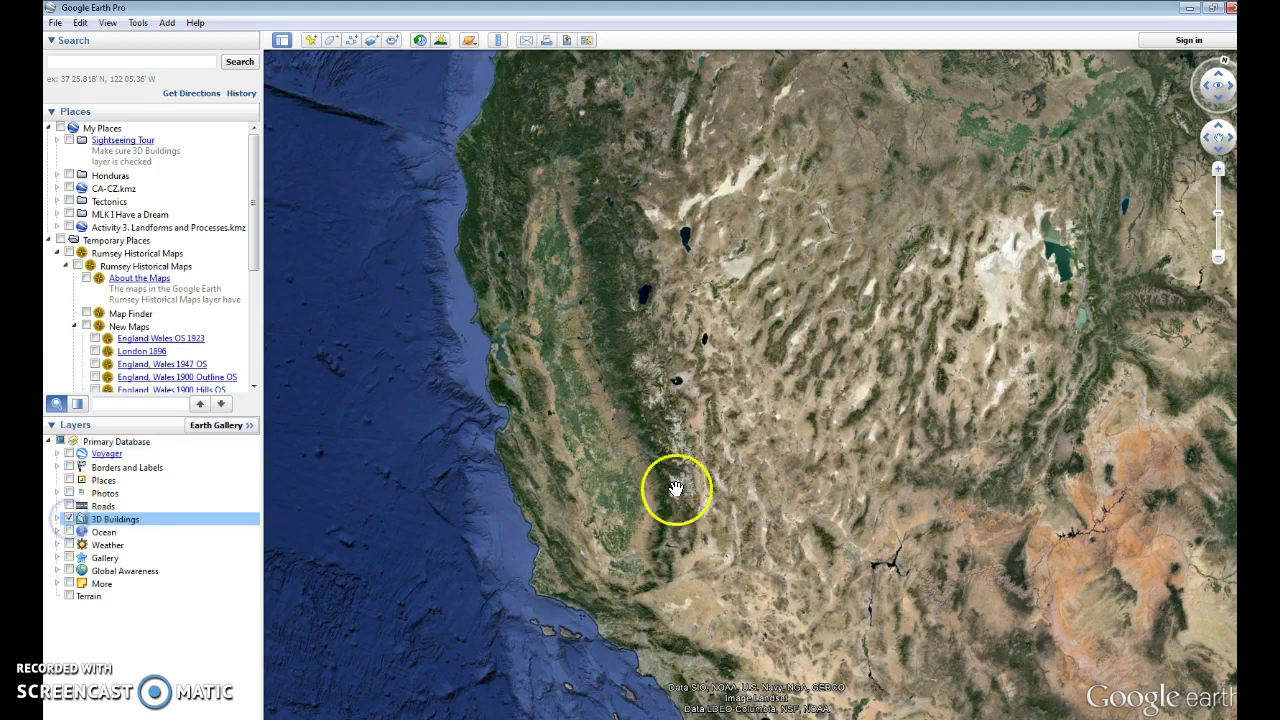
{"action": "left_click_drag", "start_coordinate": [640, 460], "coordinate": [648, 418]}
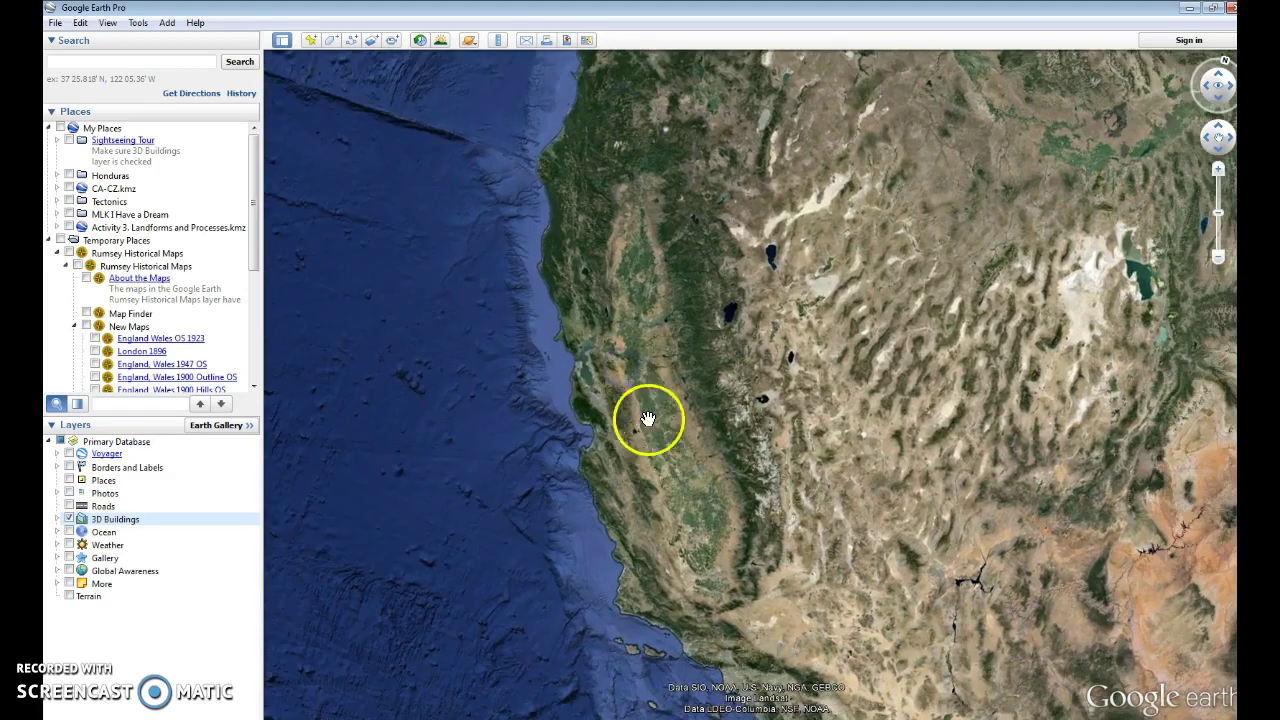
Step: Collapse the Temporary Places folder, and collapse and re-expand My Places
{"action": "left_click", "coordinate": [48, 241]}
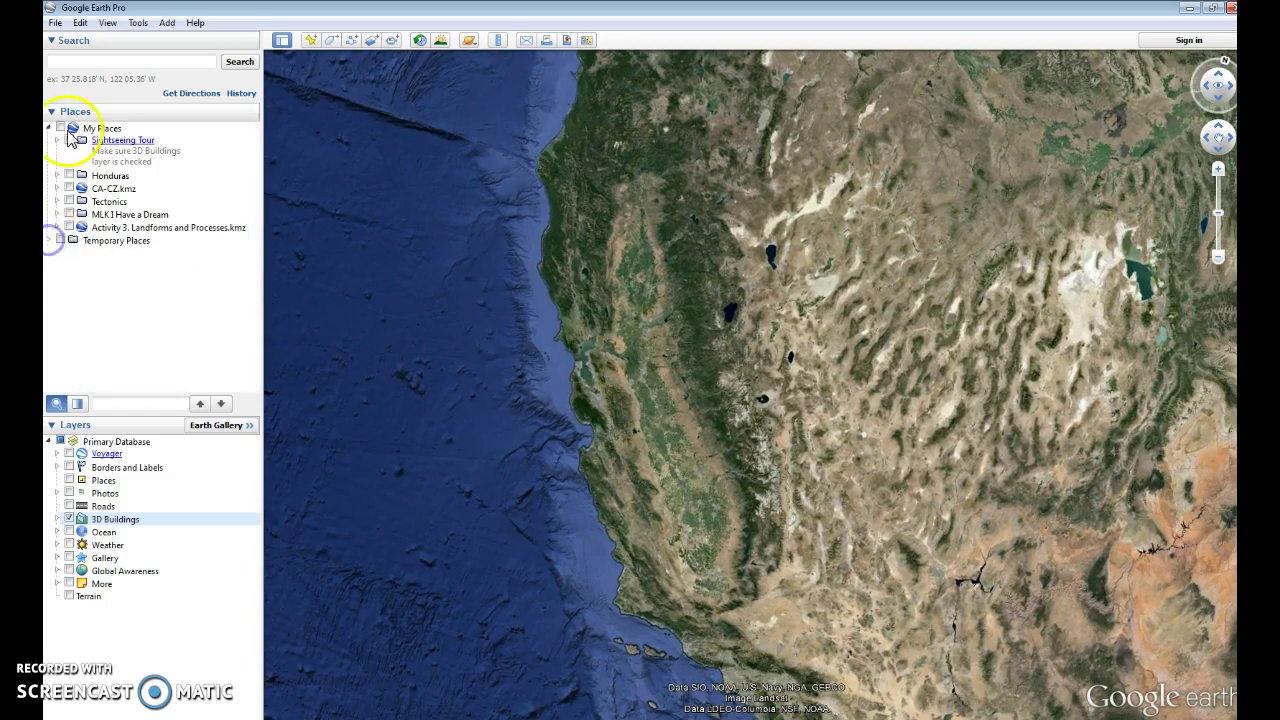
{"action": "left_click", "coordinate": [52, 130]}
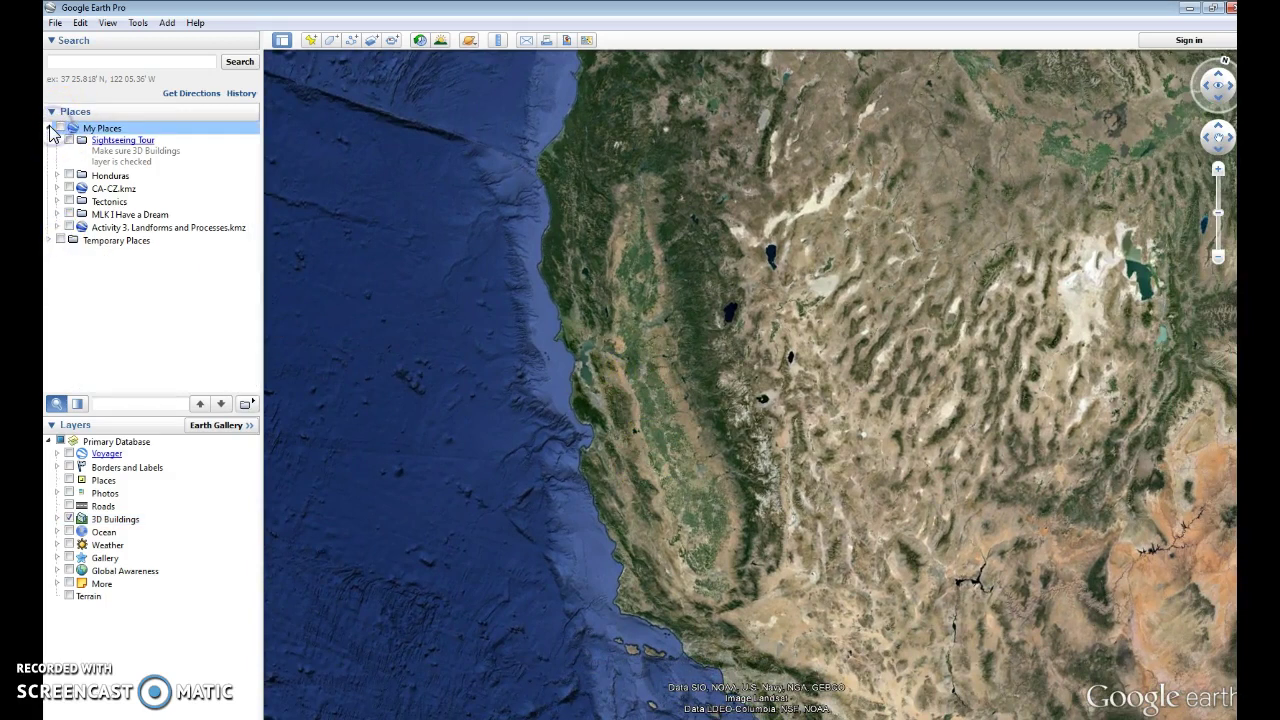
{"action": "left_click", "coordinate": [51, 130]}
{"action": "left_click", "coordinate": [51, 130]}
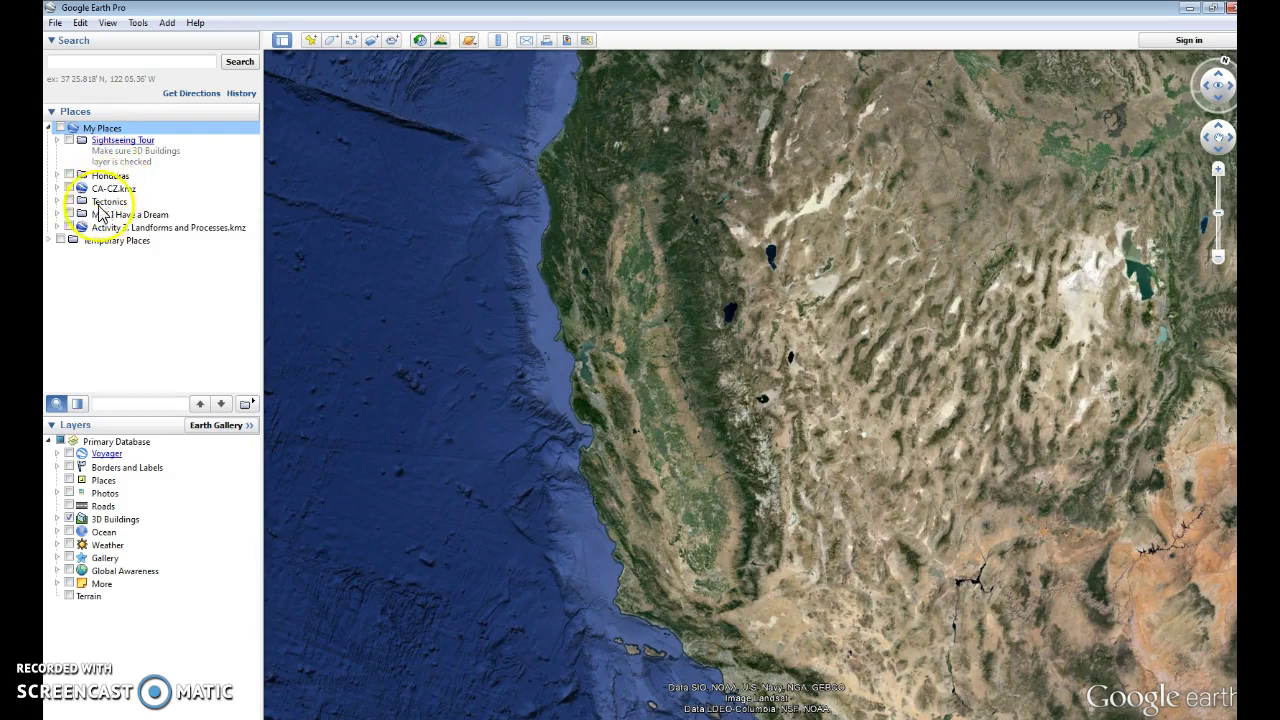
Step: Expand the Tectonics folder and show its earthquakes, plates and volcanoes over California, and collapse and hide it again
{"action": "left_click", "coordinate": [57, 202]}
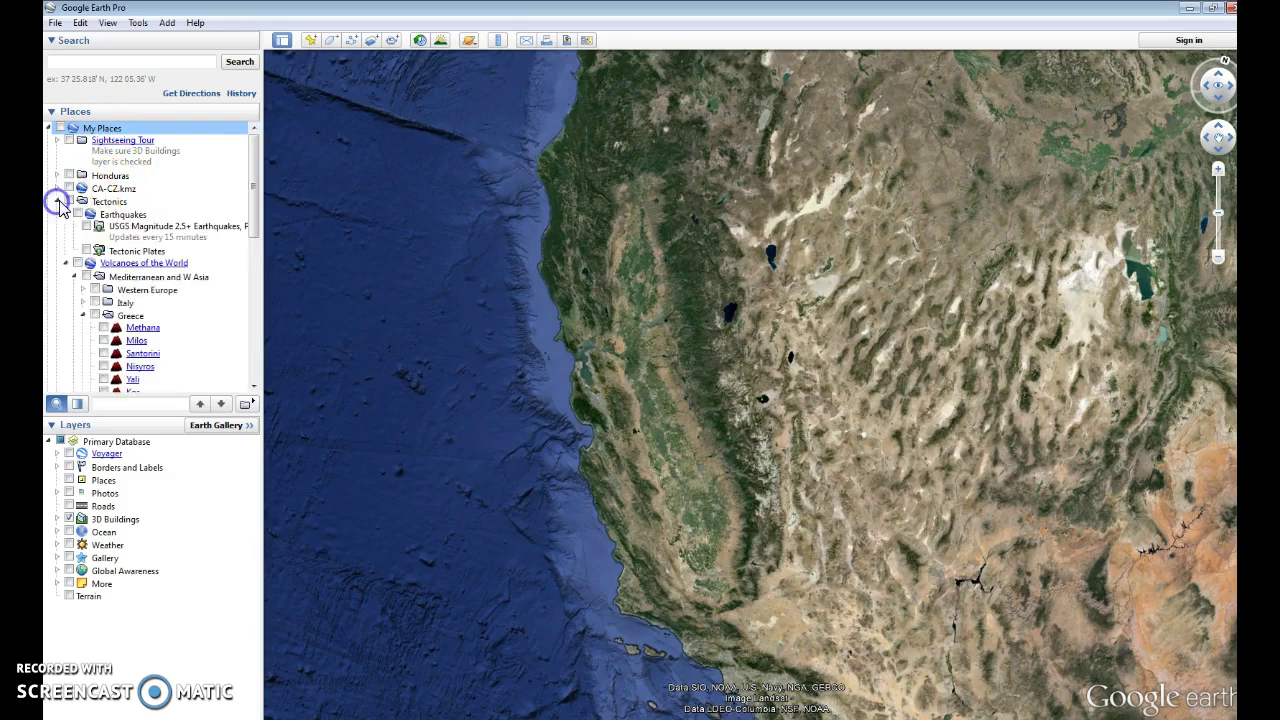
{"action": "left_click", "coordinate": [68, 202]}
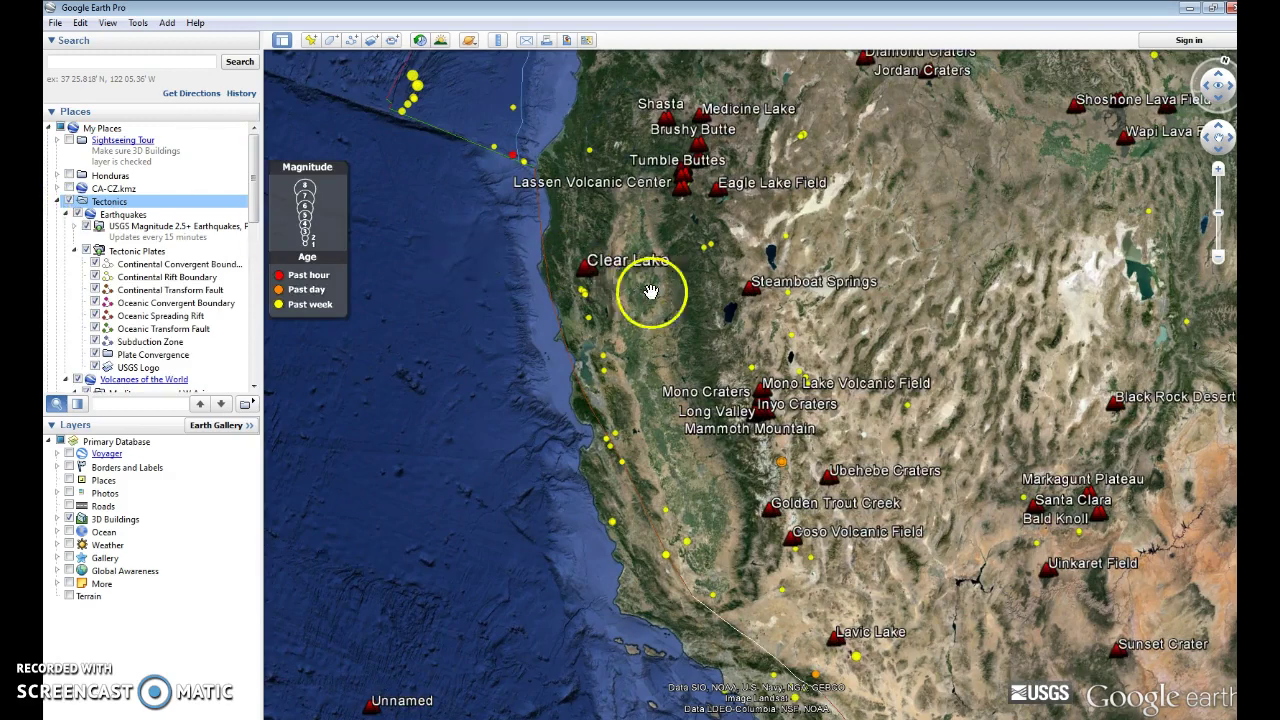
{"action": "left_click", "coordinate": [57, 202]}
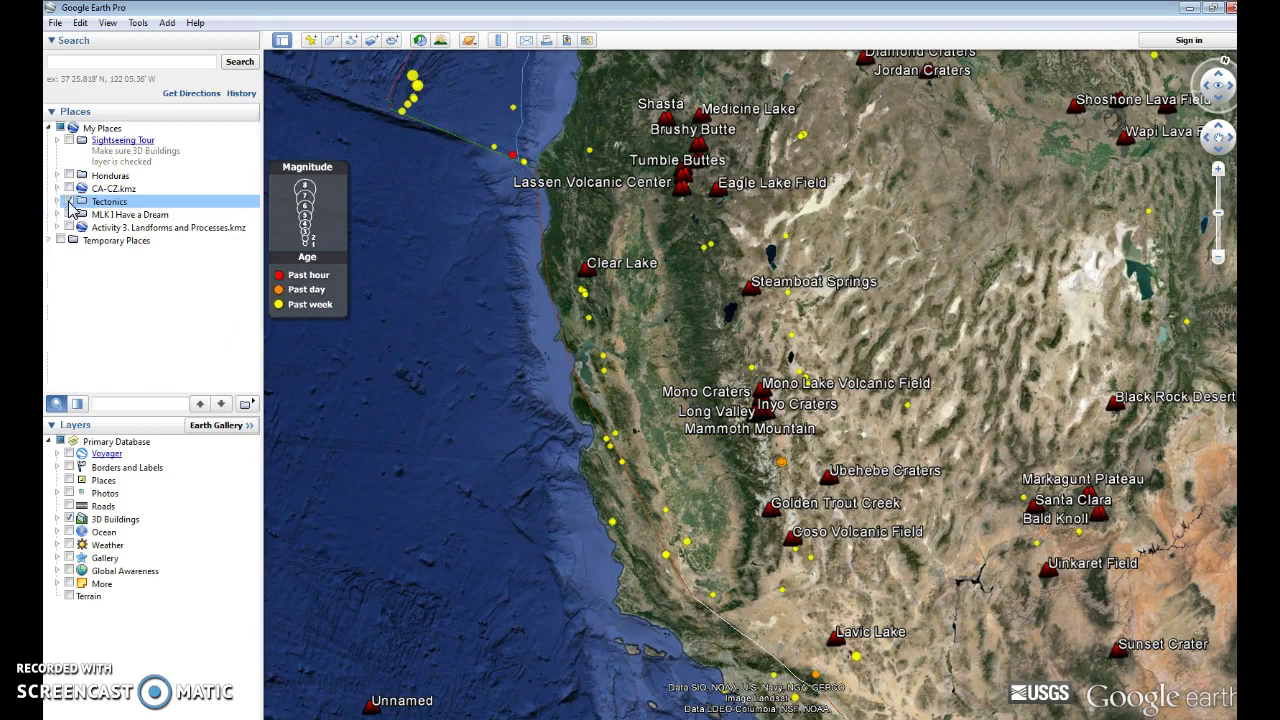
{"action": "left_click", "coordinate": [68, 202]}
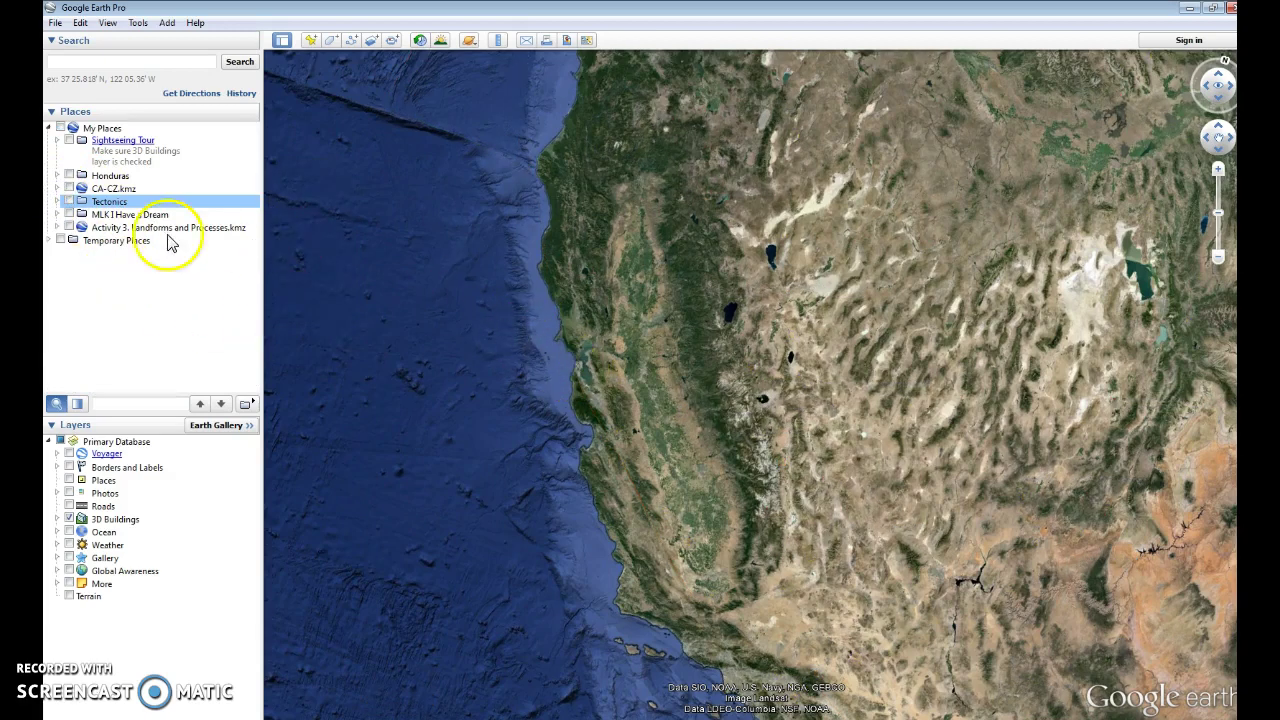
Step: Expand Temporary Places and turn on the New York 1782 map under New Maps
{"action": "left_click", "coordinate": [48, 241]}
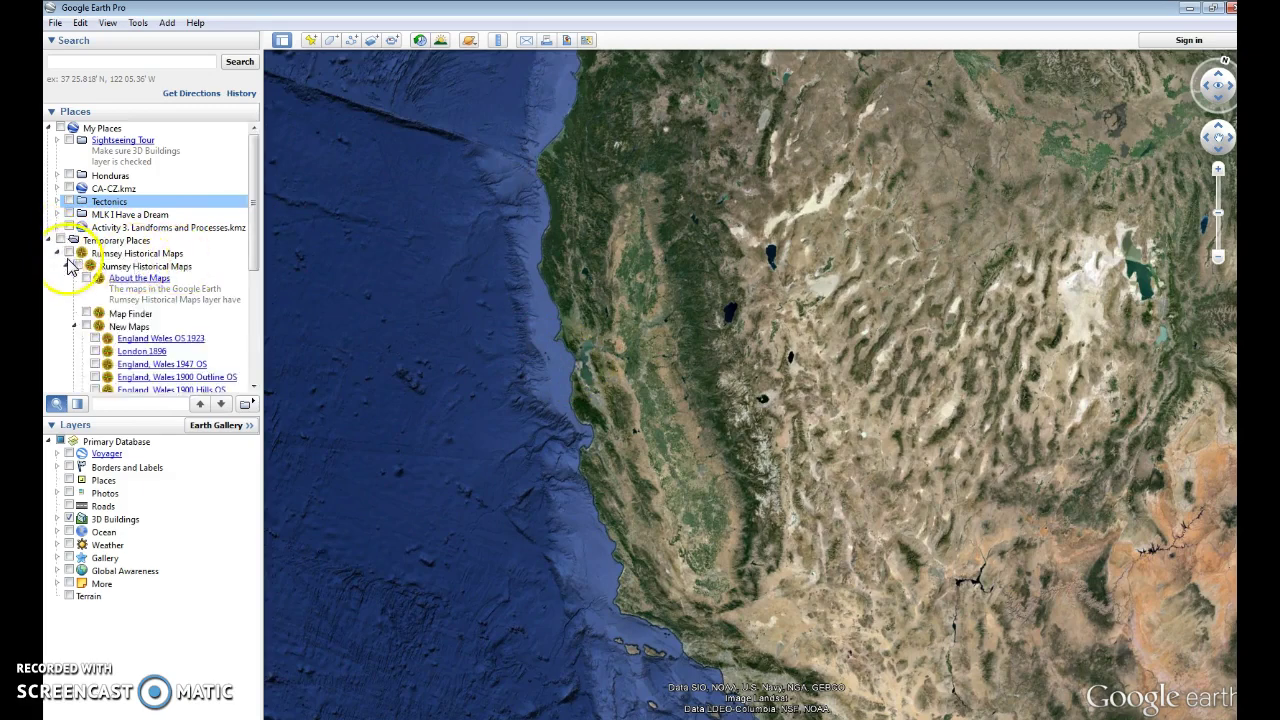
{"action": "scroll", "coordinate": [125, 328], "scroll_direction": "down", "scroll_amount": 3}
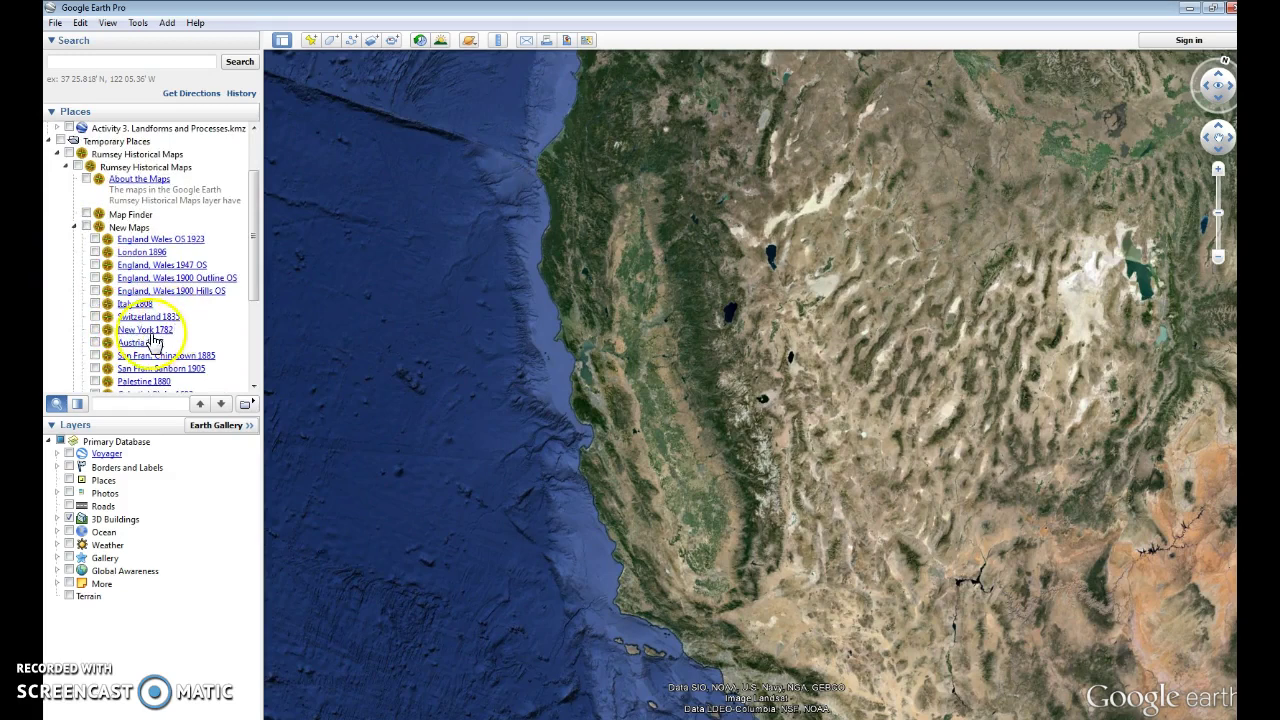
{"action": "left_click", "coordinate": [96, 331]}
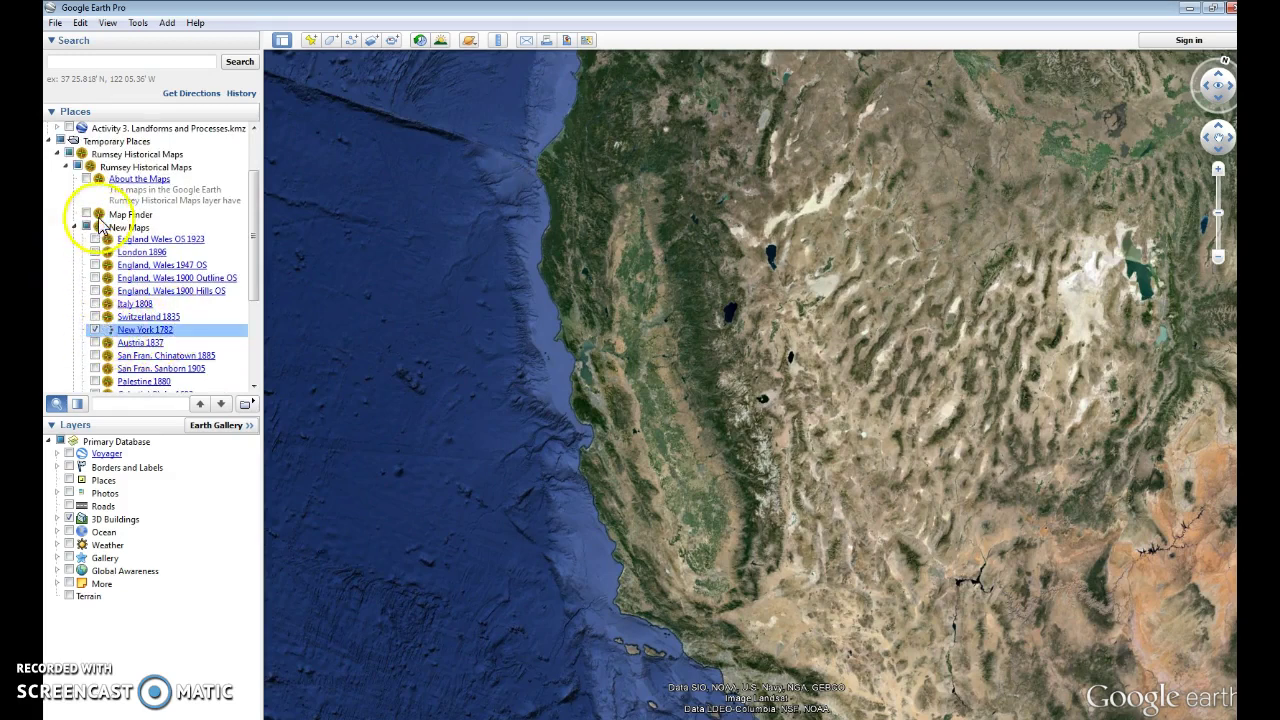
Step: Search for "new york" and fly to the location
{"action": "left_click", "coordinate": [137, 62]}
{"action": "type", "text": "n"}
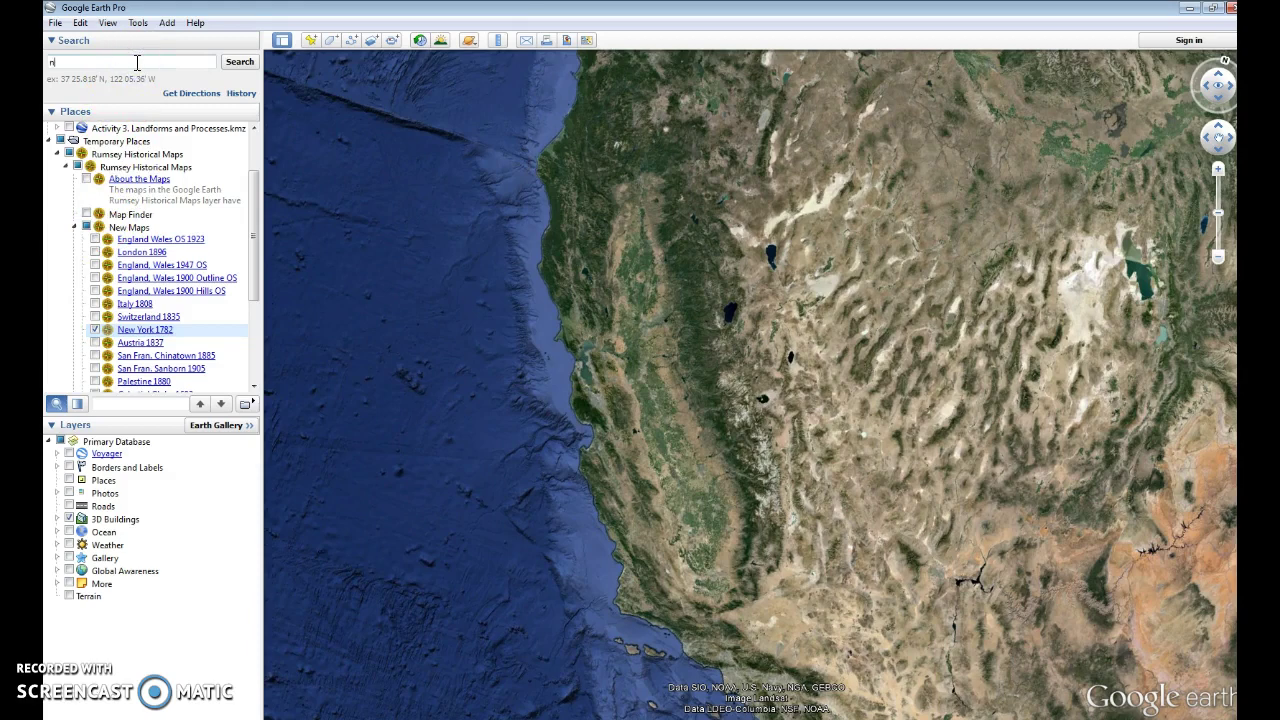
{"action": "type", "text": "ew york"}
{"action": "key", "text": "Return"}
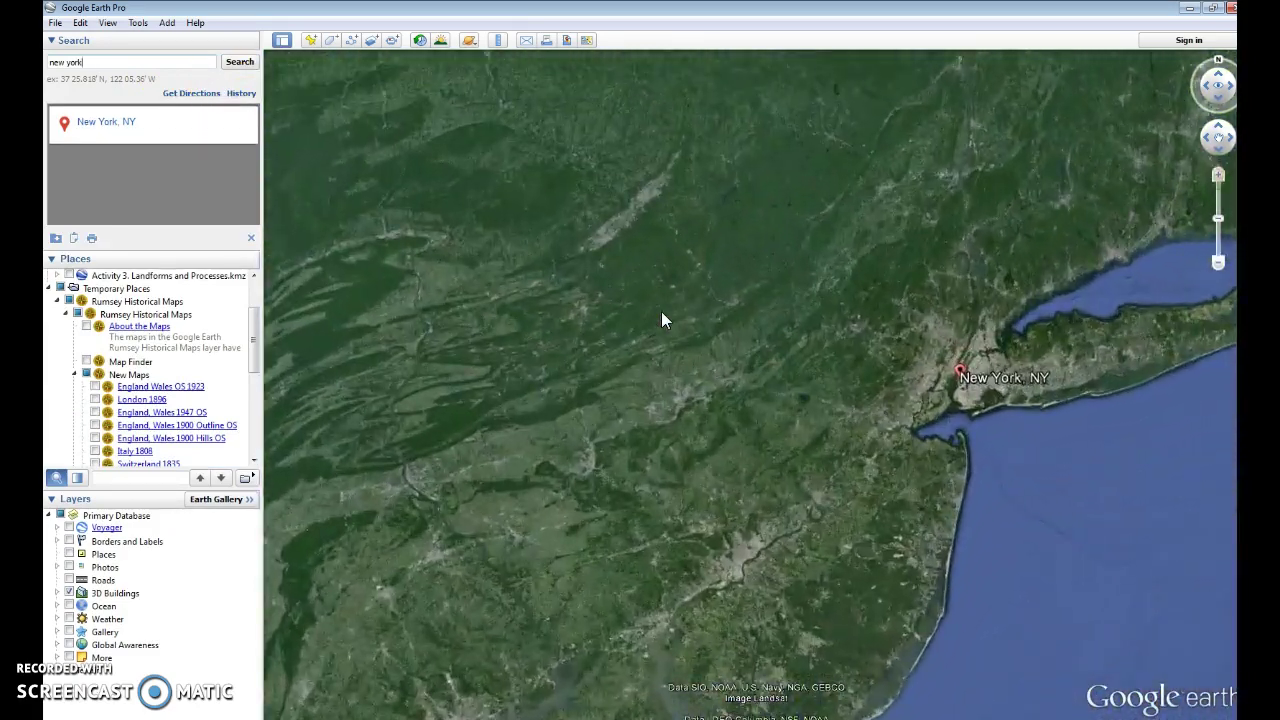
Step: Examine the New York 1782 map overlay close up, together with the 3D buildings over Manhattan
{"action": "double_click", "coordinate": [829, 386]}
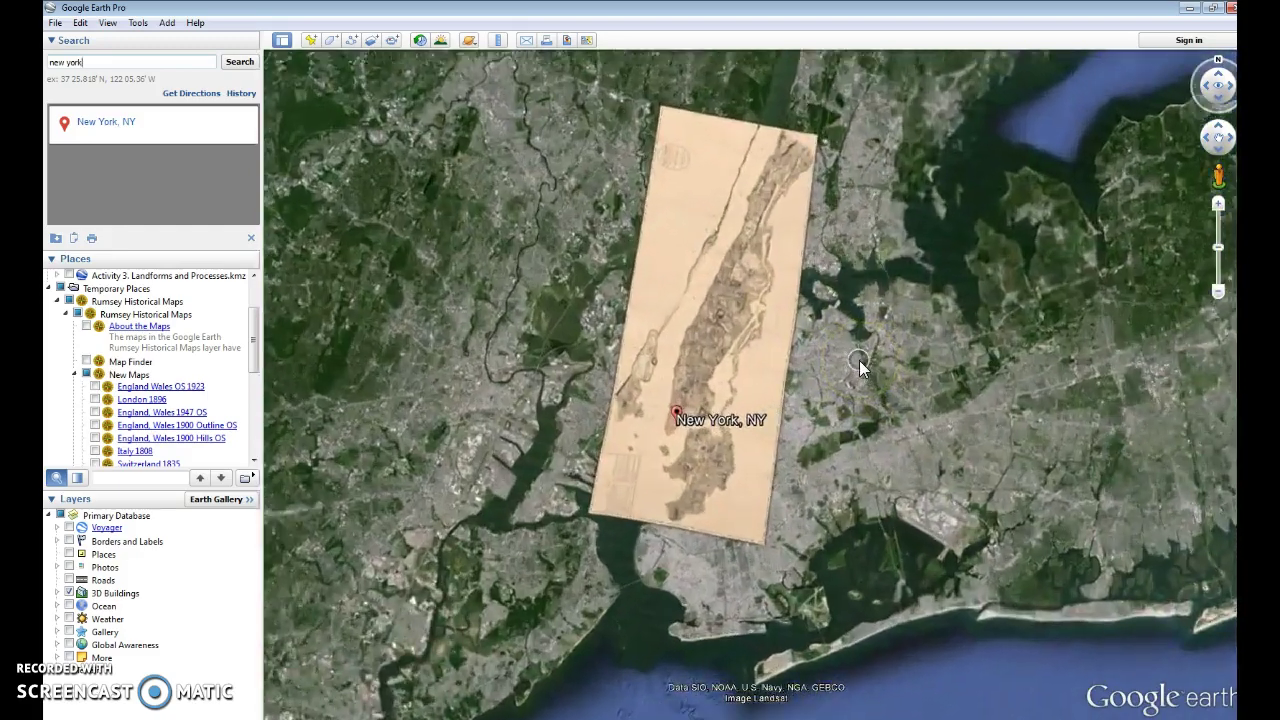
{"action": "double_click", "coordinate": [777, 303]}
{"action": "double_click", "coordinate": [823, 360]}
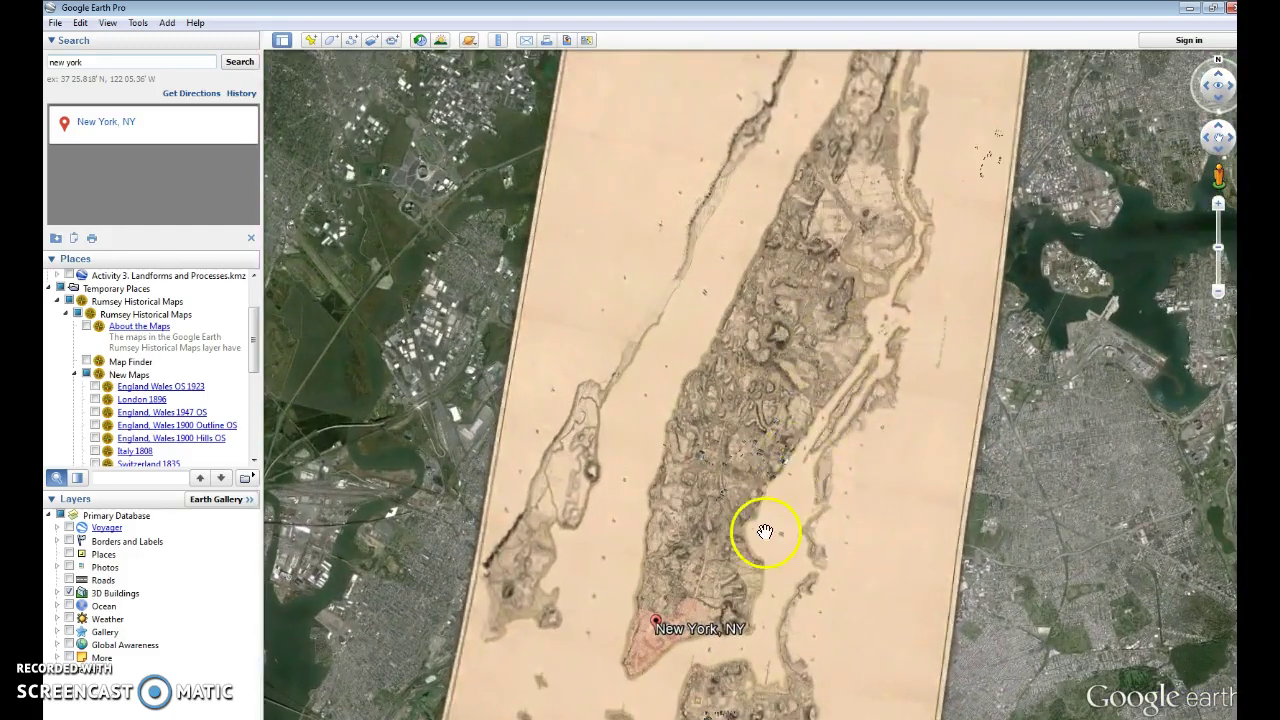
{"action": "left_click_drag", "start_coordinate": [757, 530], "coordinate": [794, 423]}
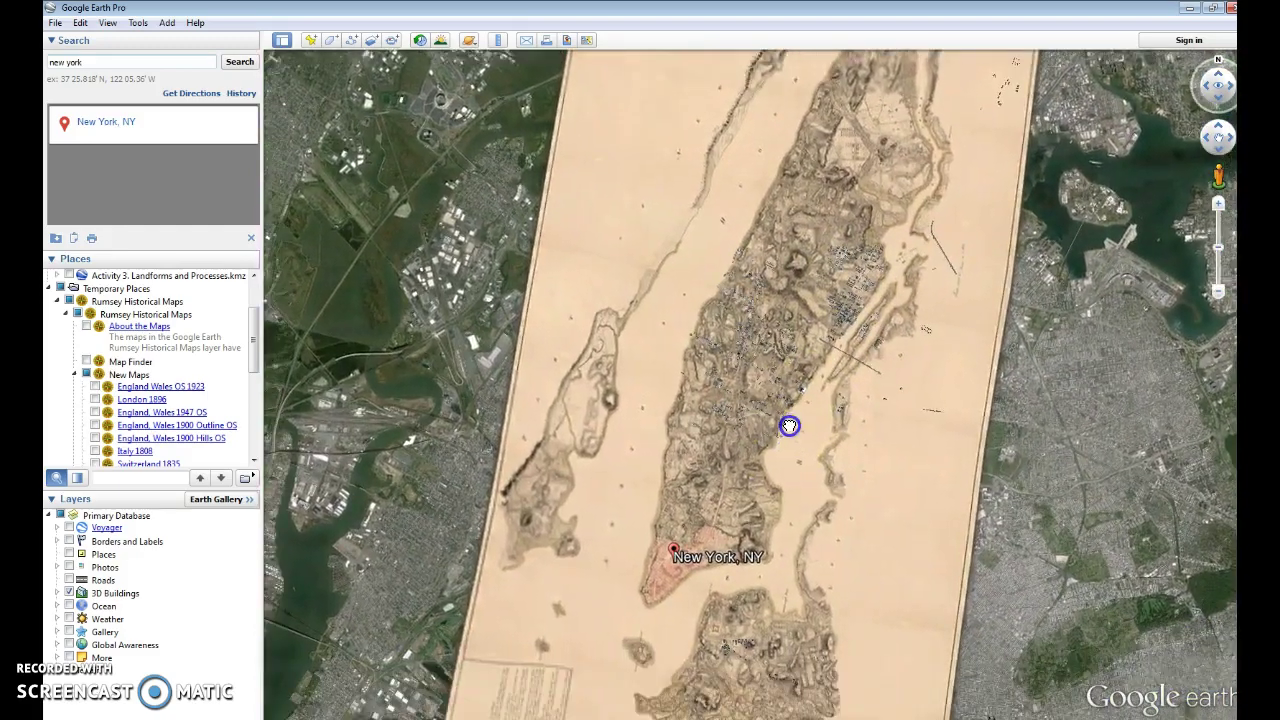
{"action": "double_click", "coordinate": [779, 477]}
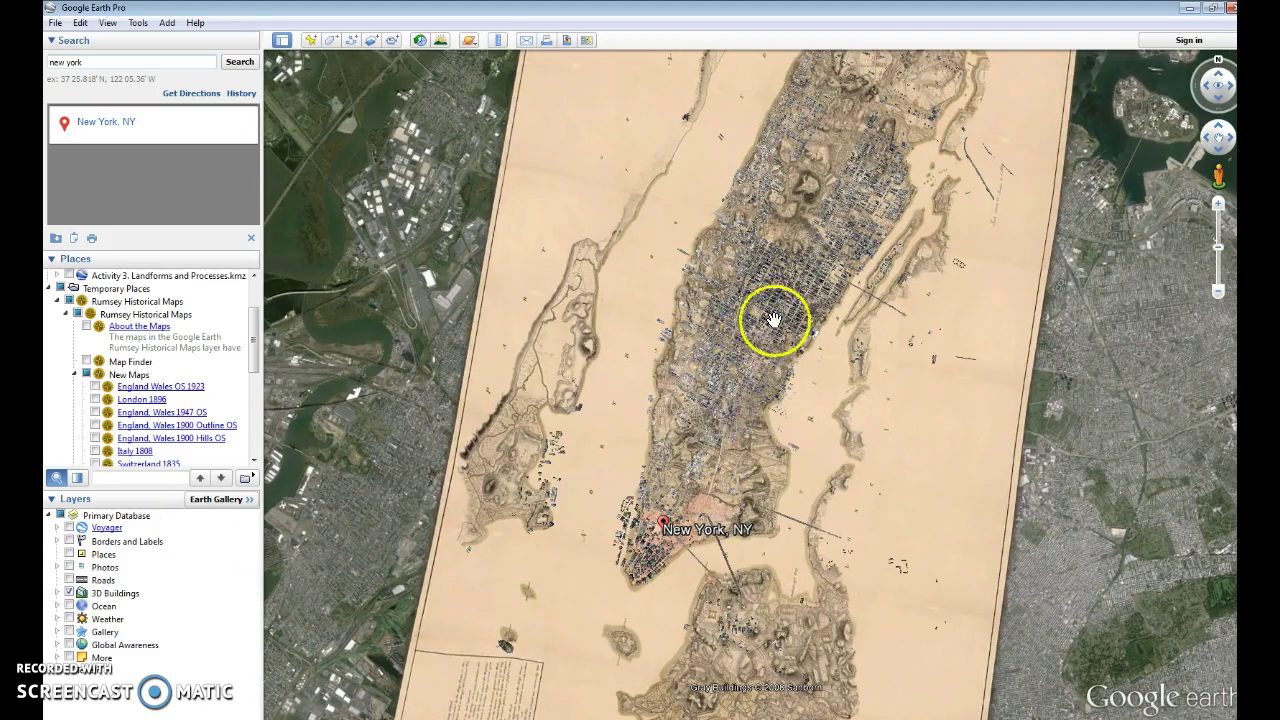
{"action": "double_click", "coordinate": [714, 387]}
{"action": "double_click", "coordinate": [708, 423]}
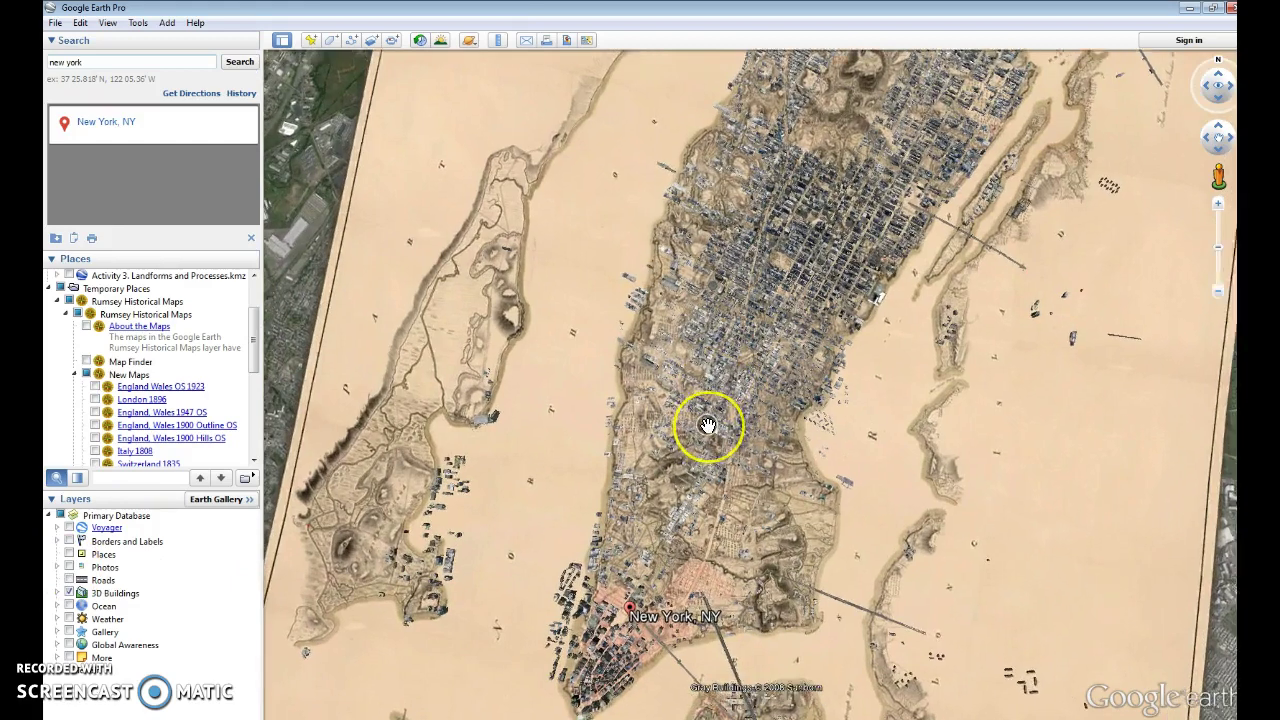
{"action": "left_click", "coordinate": [631, 444]}
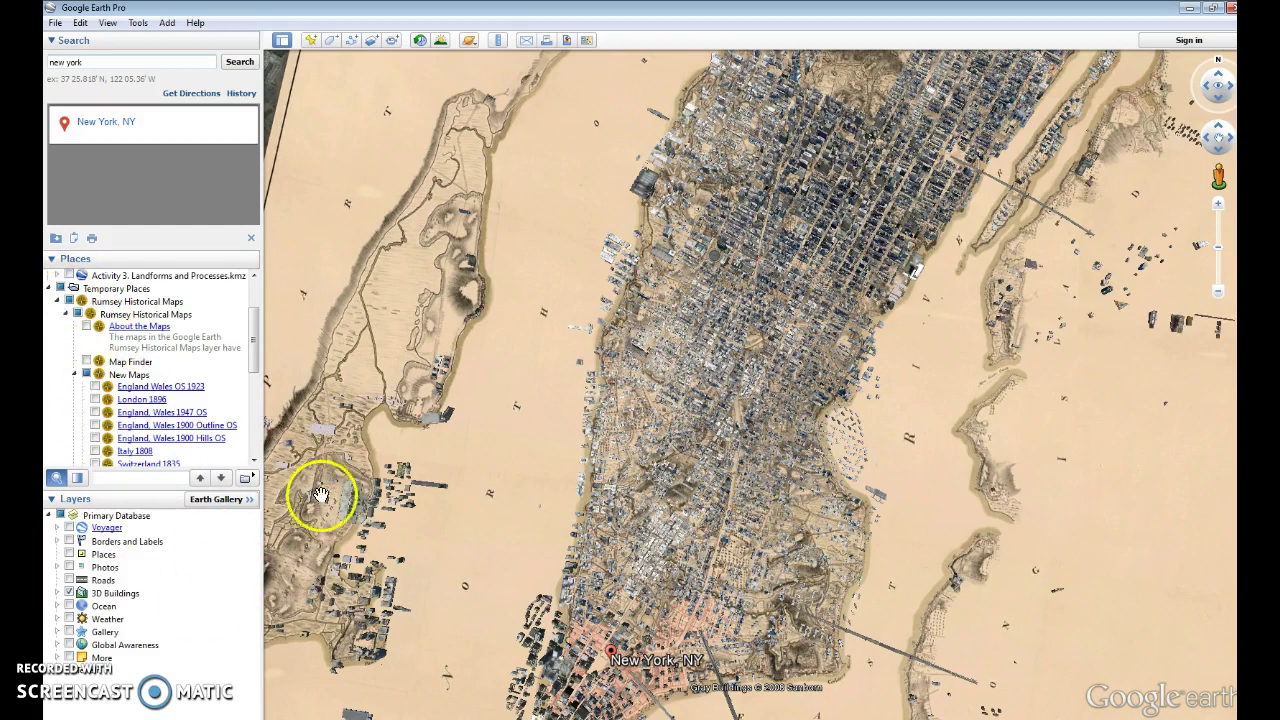
Step: Hide the Temporary Places overlays and examine lower Manhattan's 3D buildings close up in a tilted view
{"action": "left_click", "coordinate": [58, 289]}
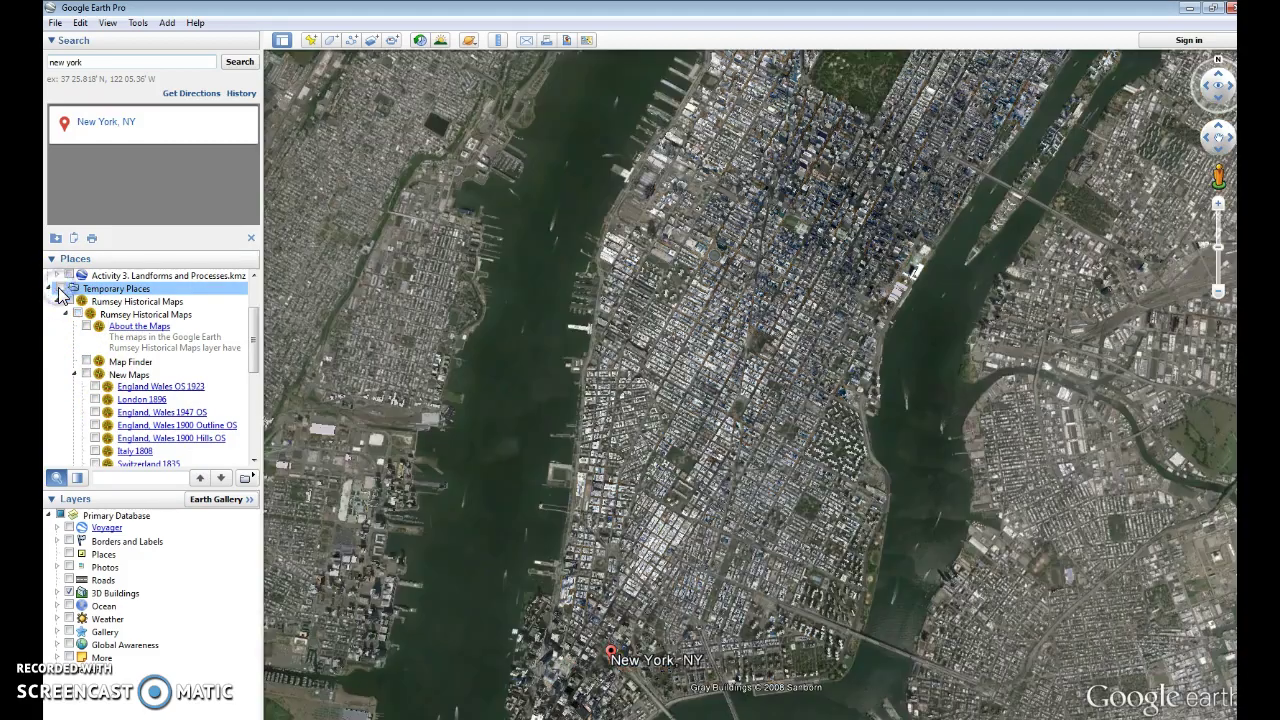
{"action": "scroll", "coordinate": [710, 546], "scroll_direction": "up", "scroll_amount": 3}
{"action": "double_click", "coordinate": [708, 548]}
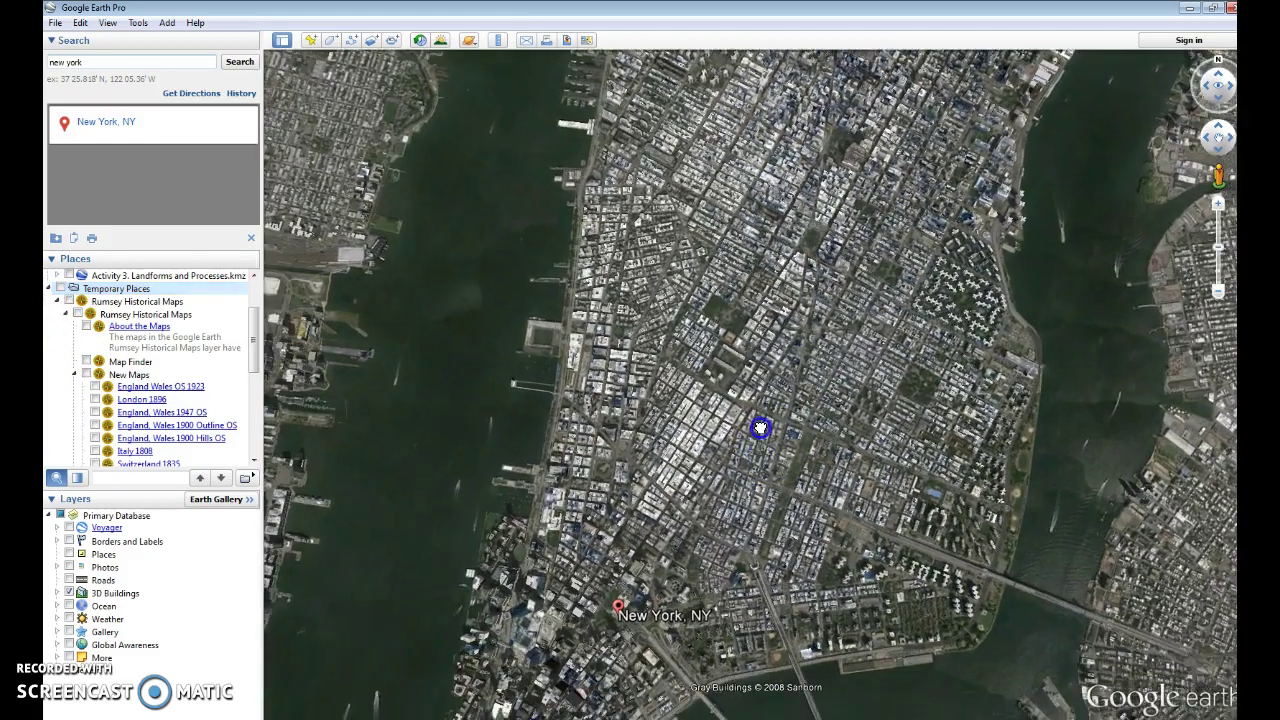
{"action": "double_click", "coordinate": [711, 471]}
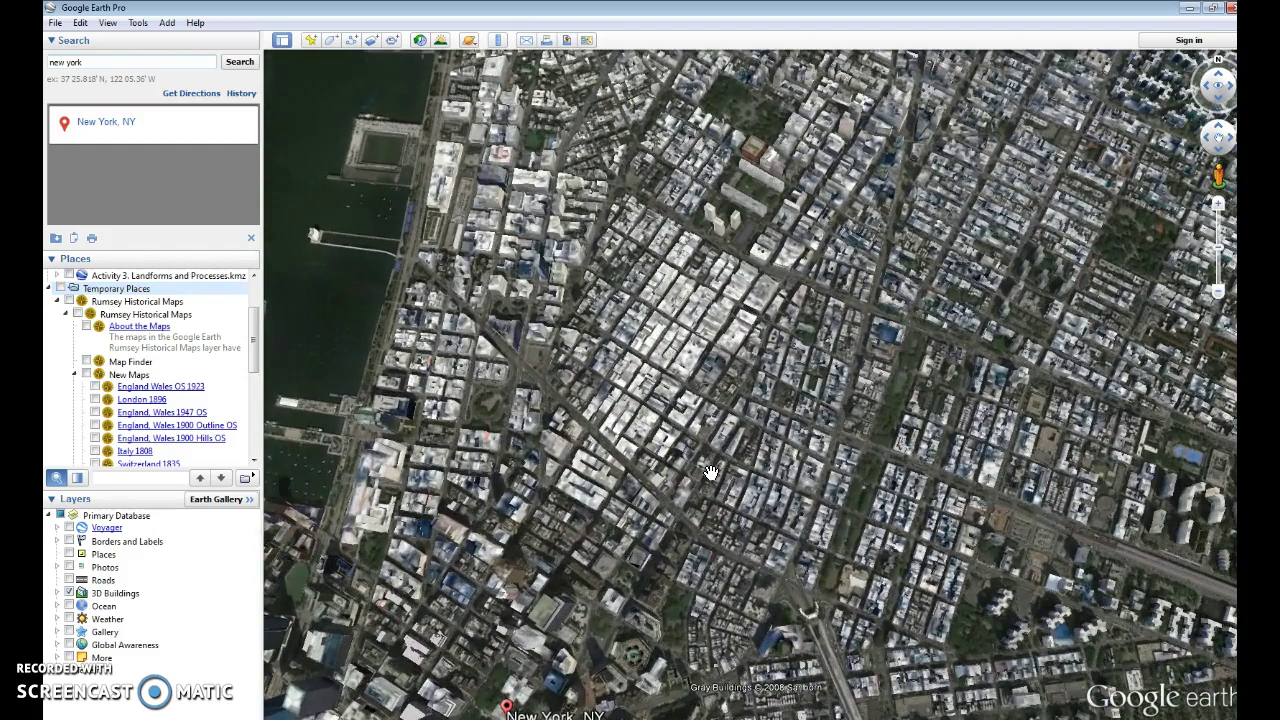
{"action": "double_click", "coordinate": [707, 451]}
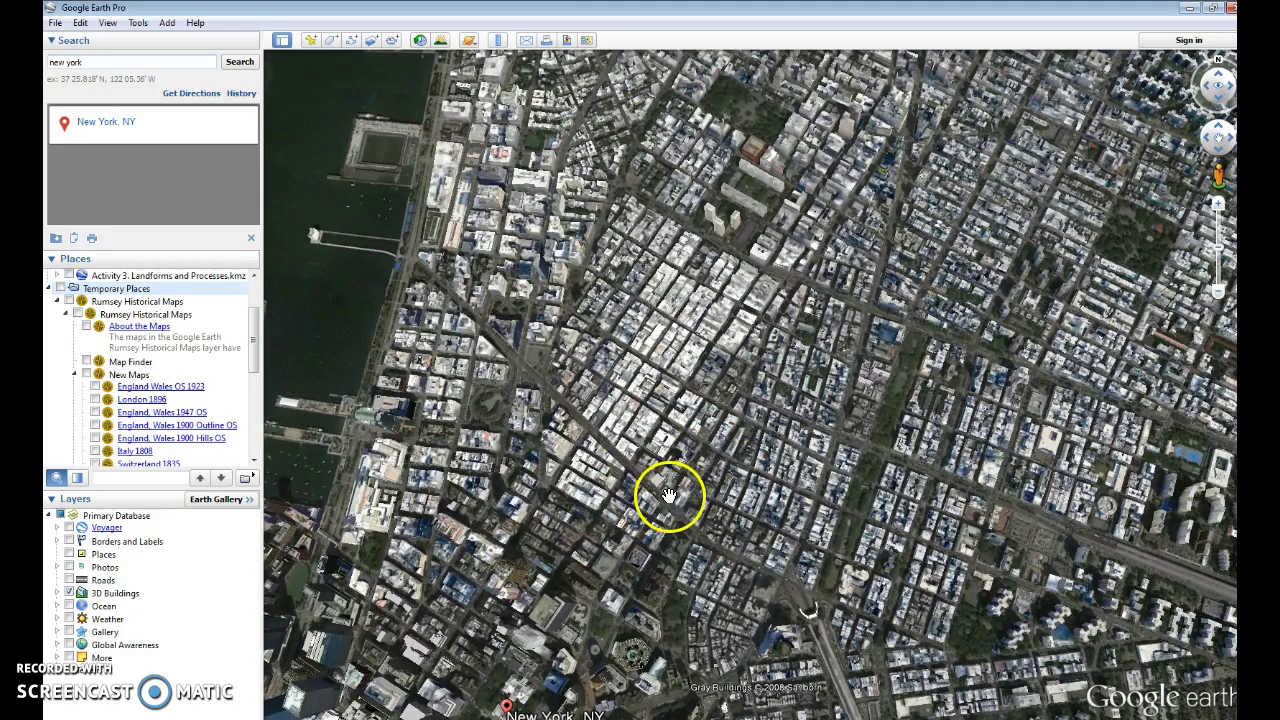
{"action": "mouse_move", "coordinate": [641, 560]}
{"action": "left_mouse_down"}
{"action": "mouse_move", "coordinate": [651, 638]}
{"action": "mouse_move", "coordinate": [760, 680]}
{"action": "left_mouse_up"}
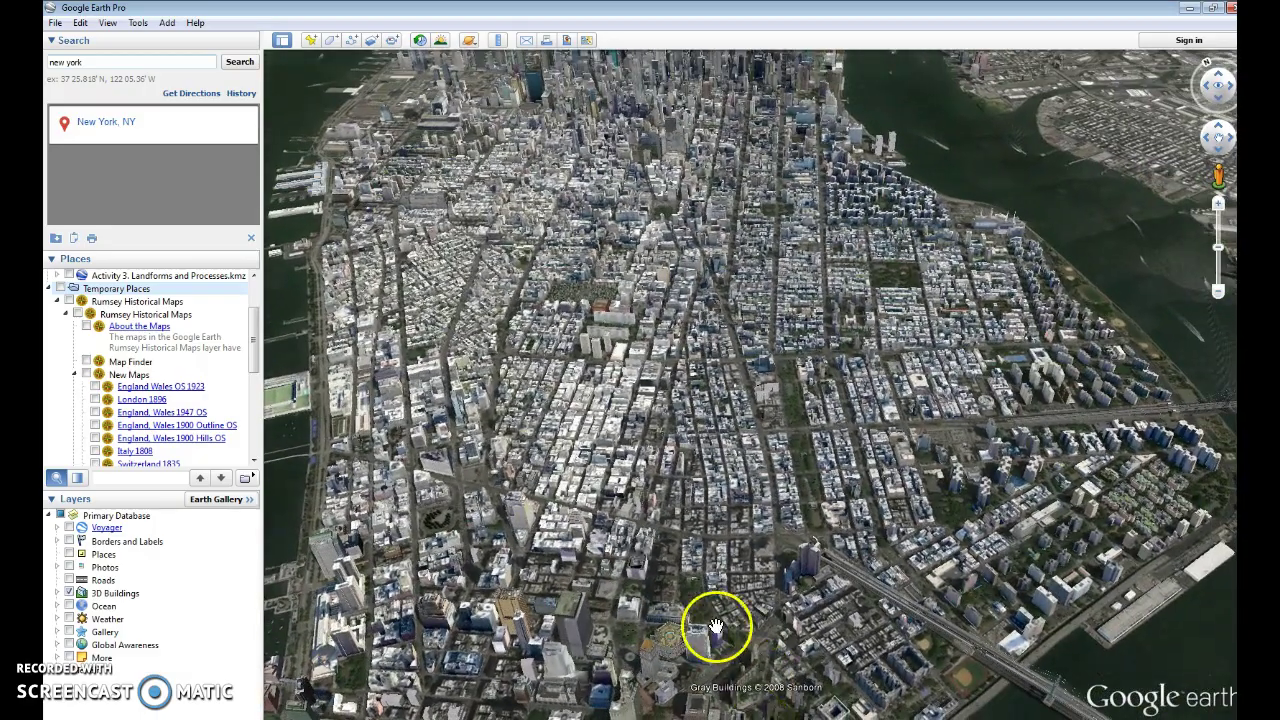
{"action": "left_click_drag", "start_coordinate": [694, 458], "coordinate": [714, 611]}
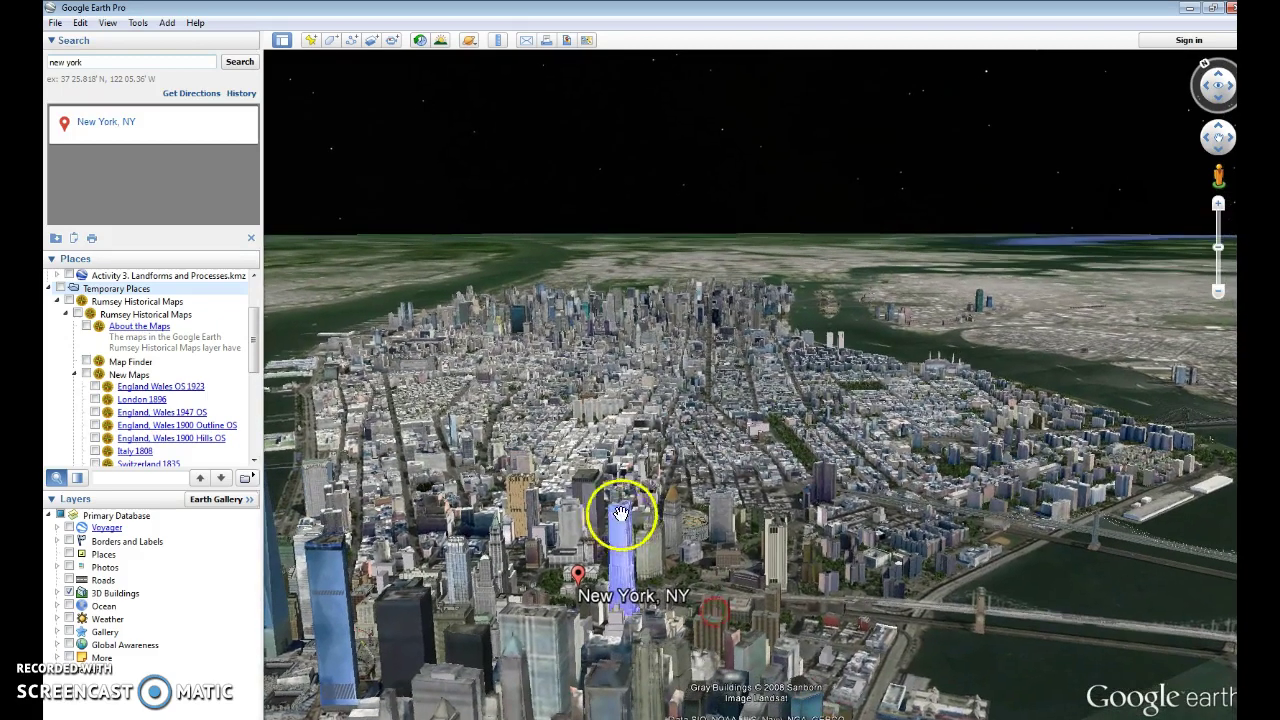
{"action": "left_click_drag", "start_coordinate": [621, 513], "coordinate": [757, 429]}
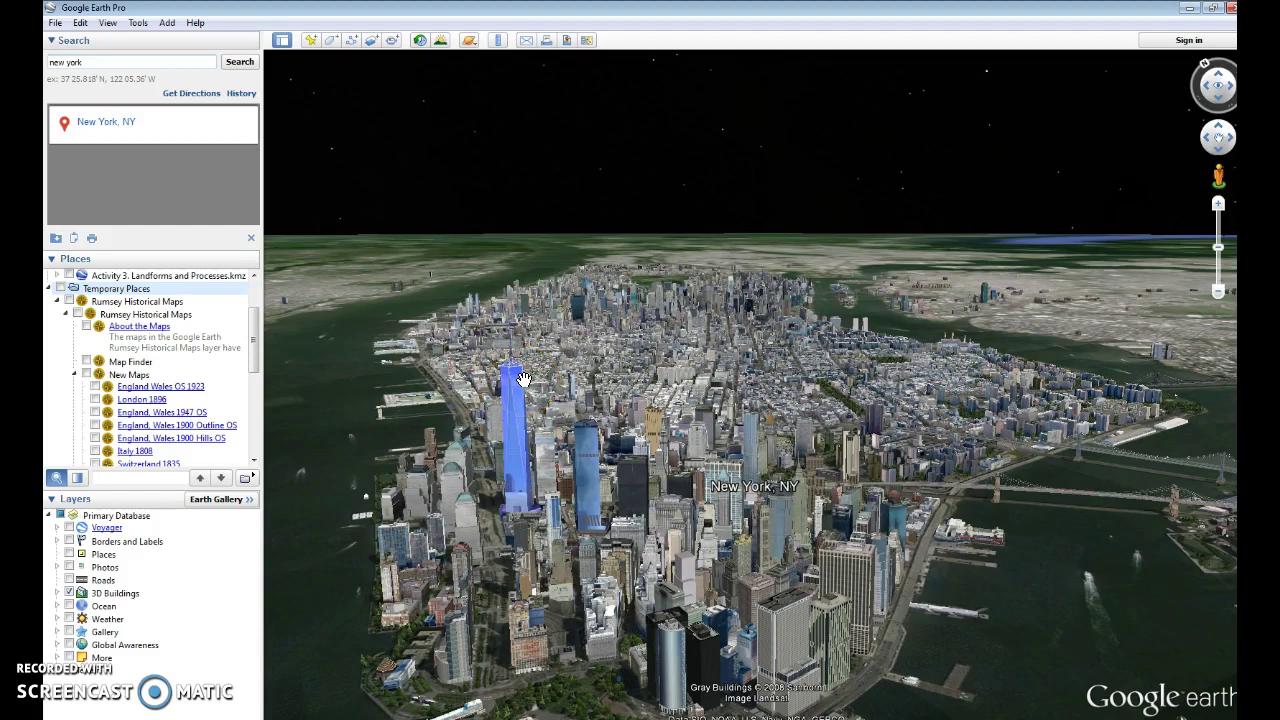
Step: Turn off the 3D Buildings layer and view lower Manhattan from directly above
{"action": "left_click", "coordinate": [70, 593]}
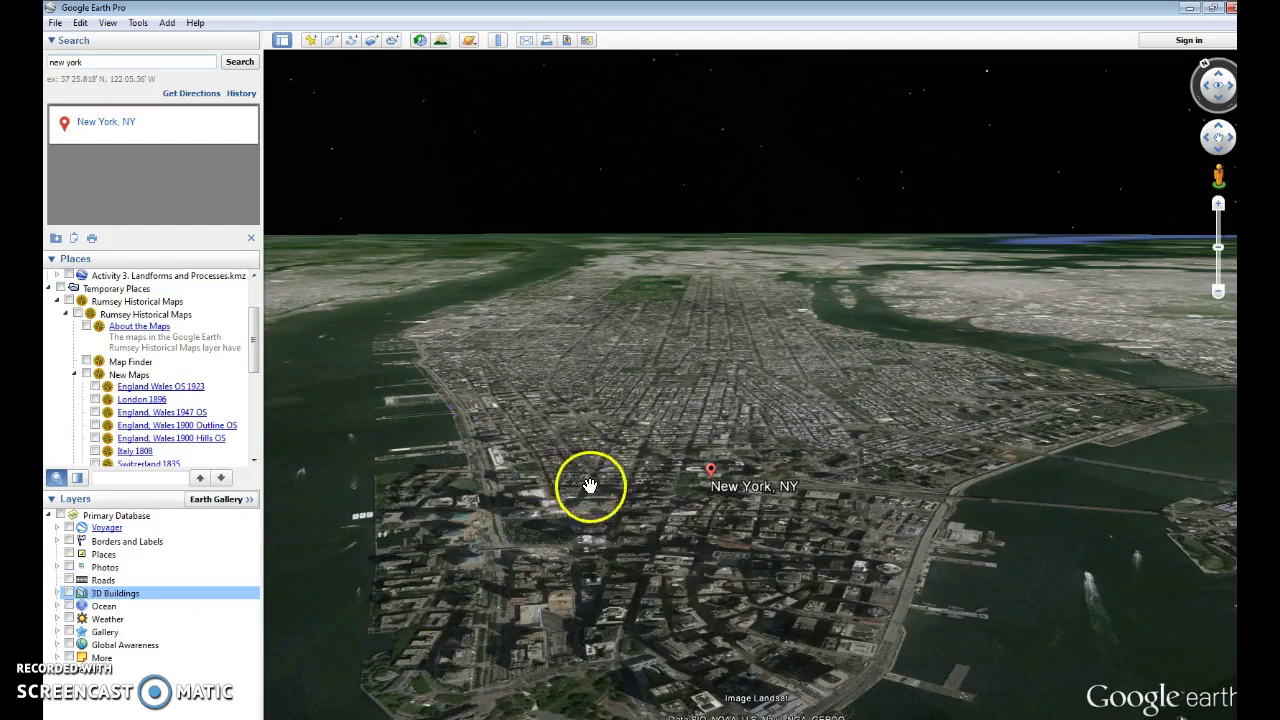
{"action": "left_click_drag", "start_coordinate": [586, 486], "coordinate": [636, 197]}
{"action": "scroll", "coordinate": [695, 413], "scroll_direction": "down", "scroll_amount": 3}
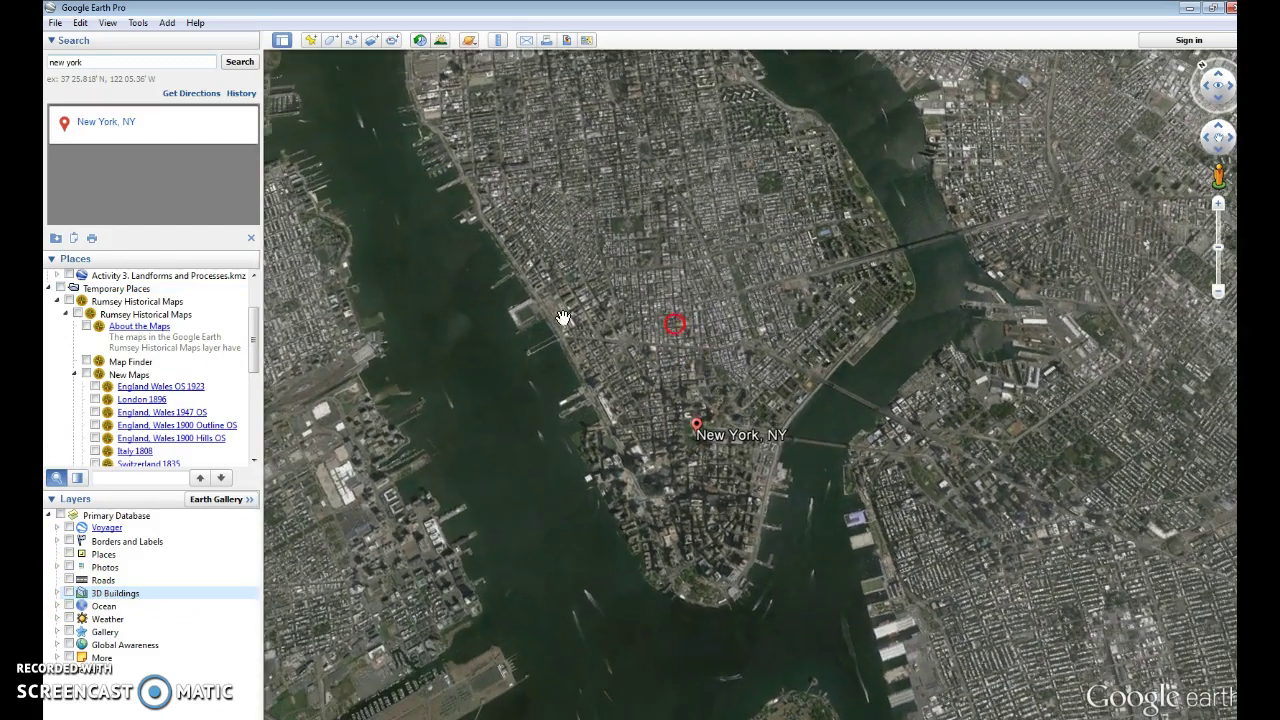
Step: Turn on the New York 1782 map in the New Maps list of Rumsey Historical Maps
{"action": "left_click", "coordinate": [74, 320]}
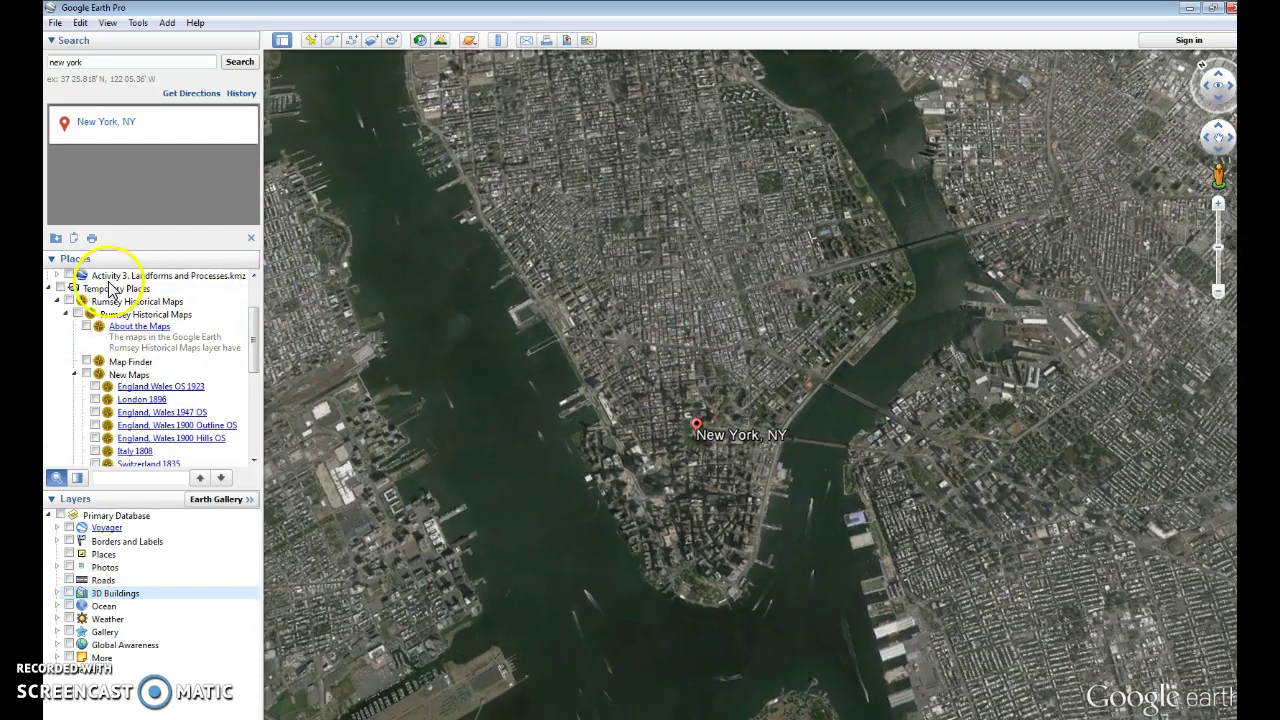
{"action": "left_click", "coordinate": [72, 300]}
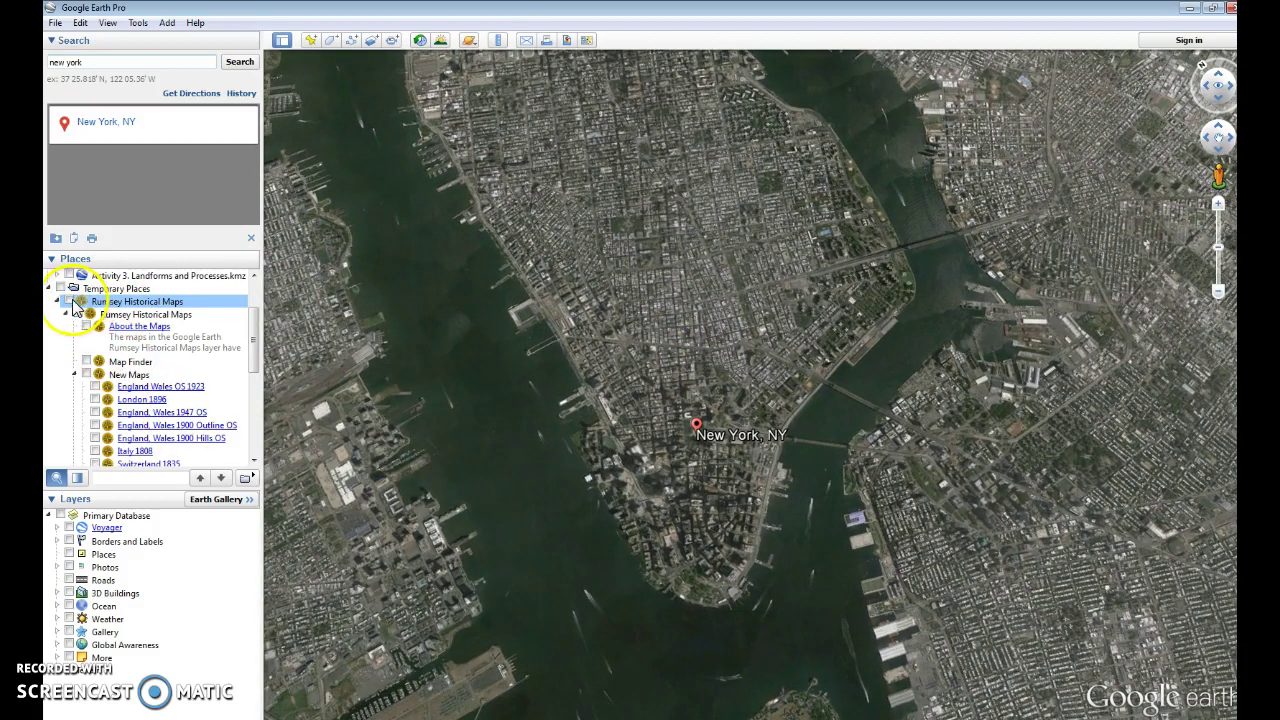
{"action": "left_click", "coordinate": [61, 291]}
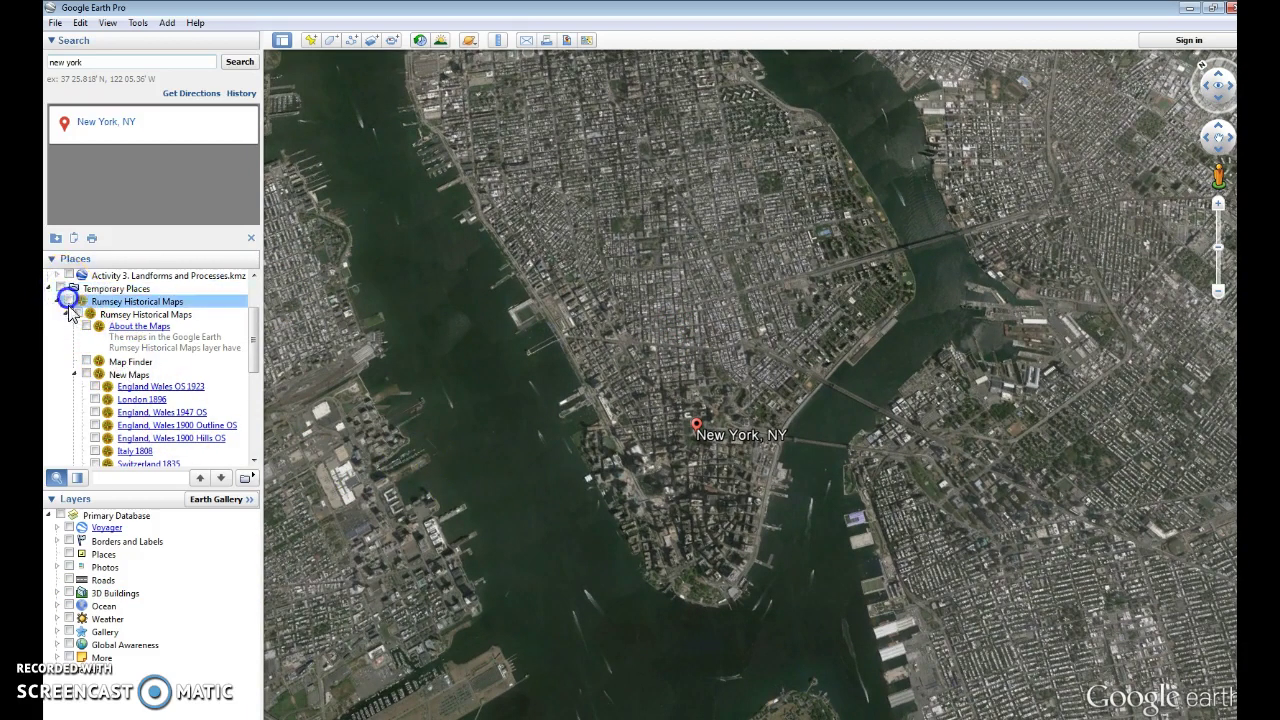
{"action": "scroll", "coordinate": [115, 445], "scroll_direction": "down", "scroll_amount": 3}
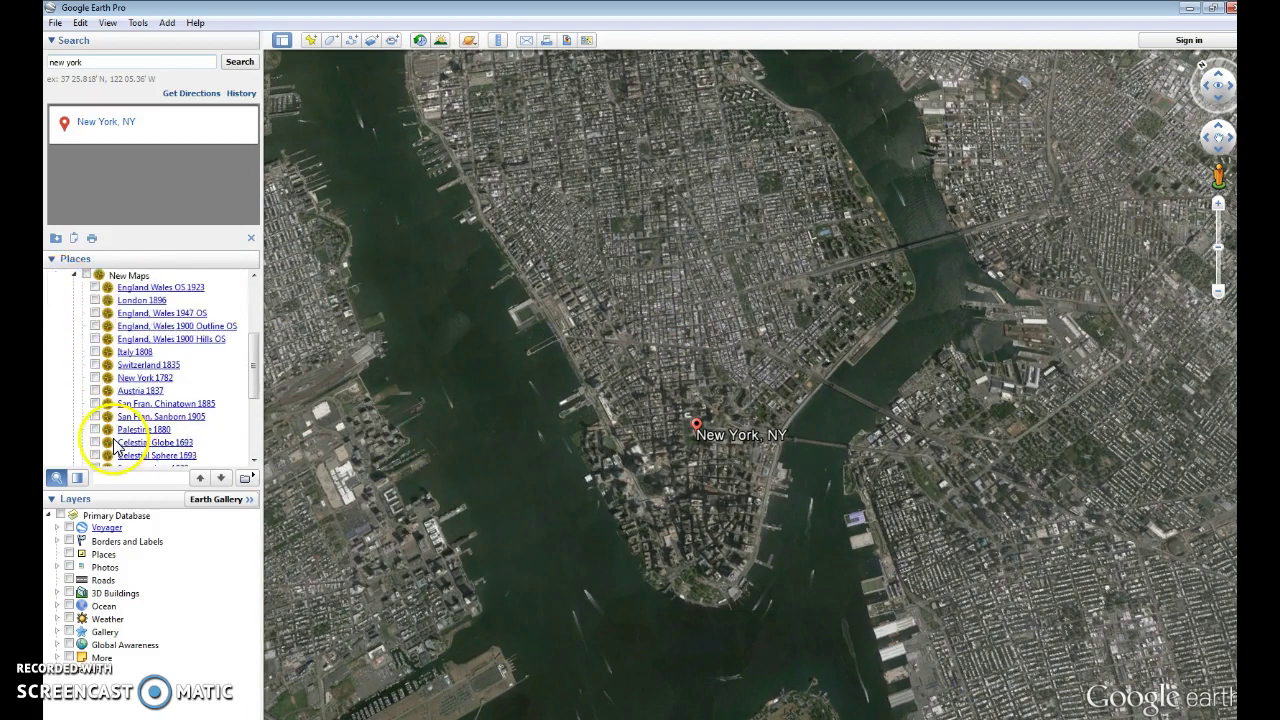
{"action": "left_click", "coordinate": [95, 378]}
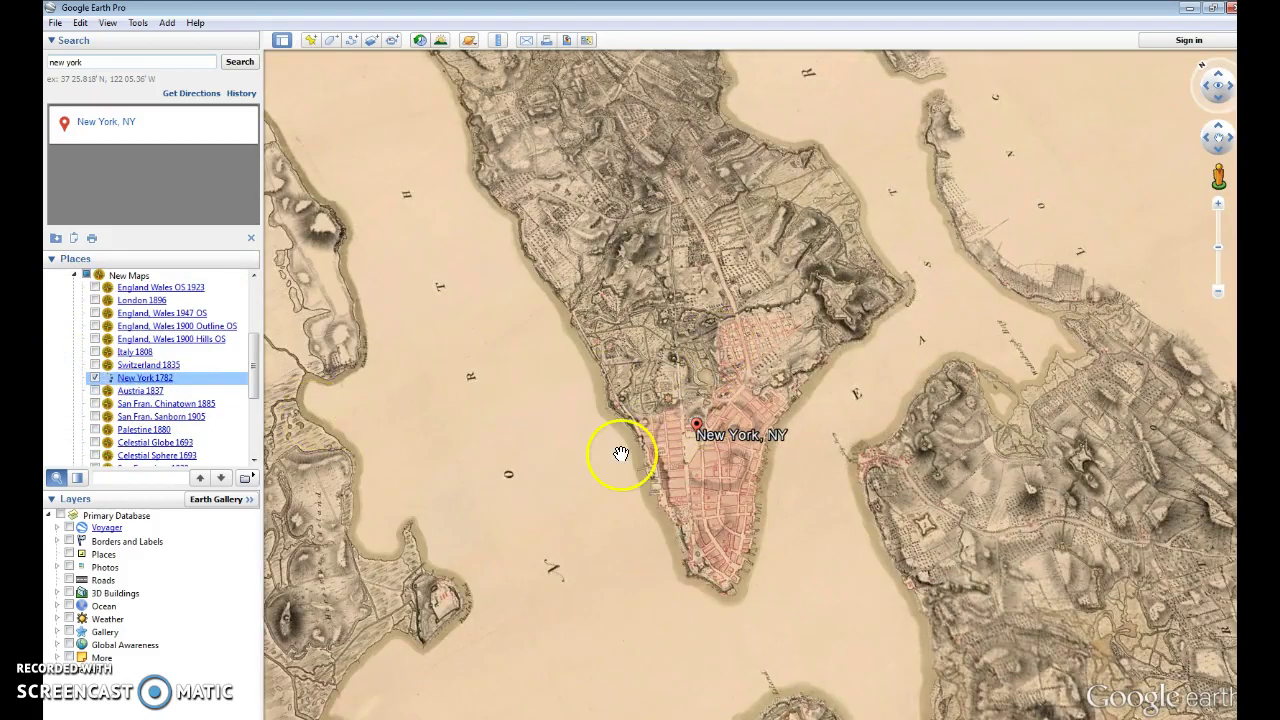
Step: Examine the New York 1782 map close up, from the southern tip of Manhattan northward along the island
{"action": "scroll", "coordinate": [608, 448], "scroll_direction": "up", "scroll_amount": 3}
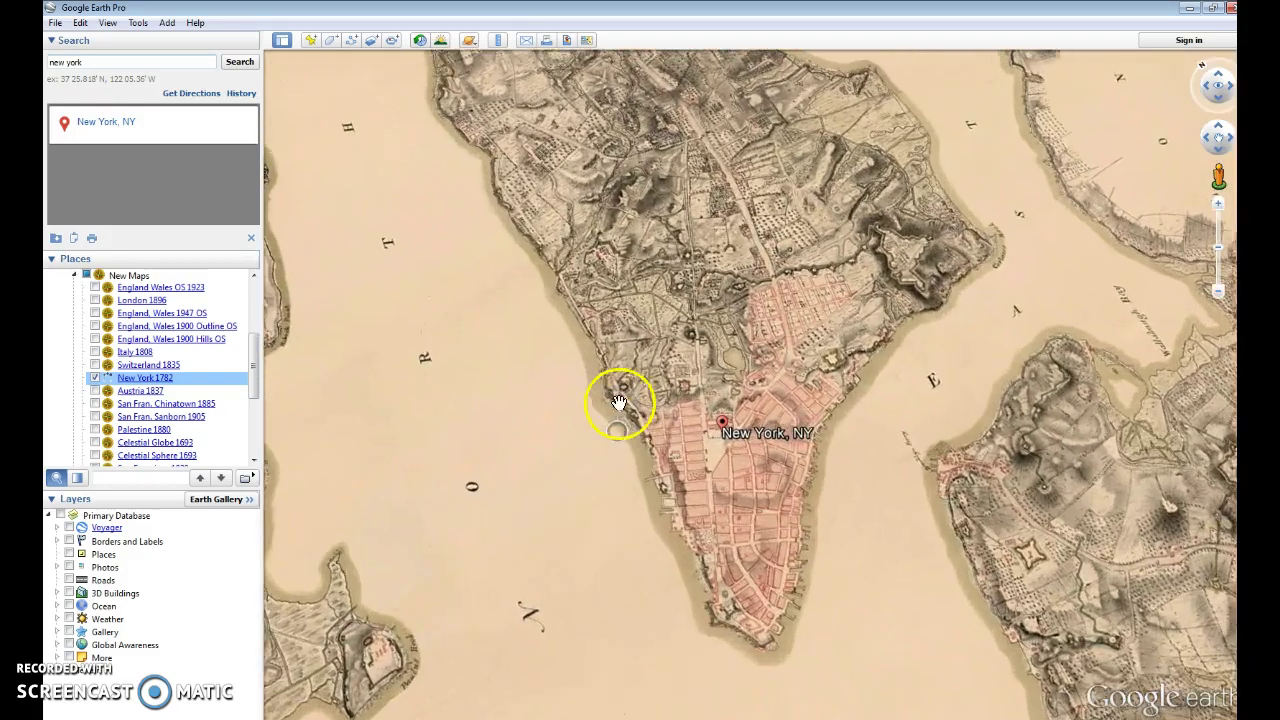
{"action": "left_click_drag", "start_coordinate": [623, 409], "coordinate": [617, 517]}
{"action": "left_click", "coordinate": [777, 442]}
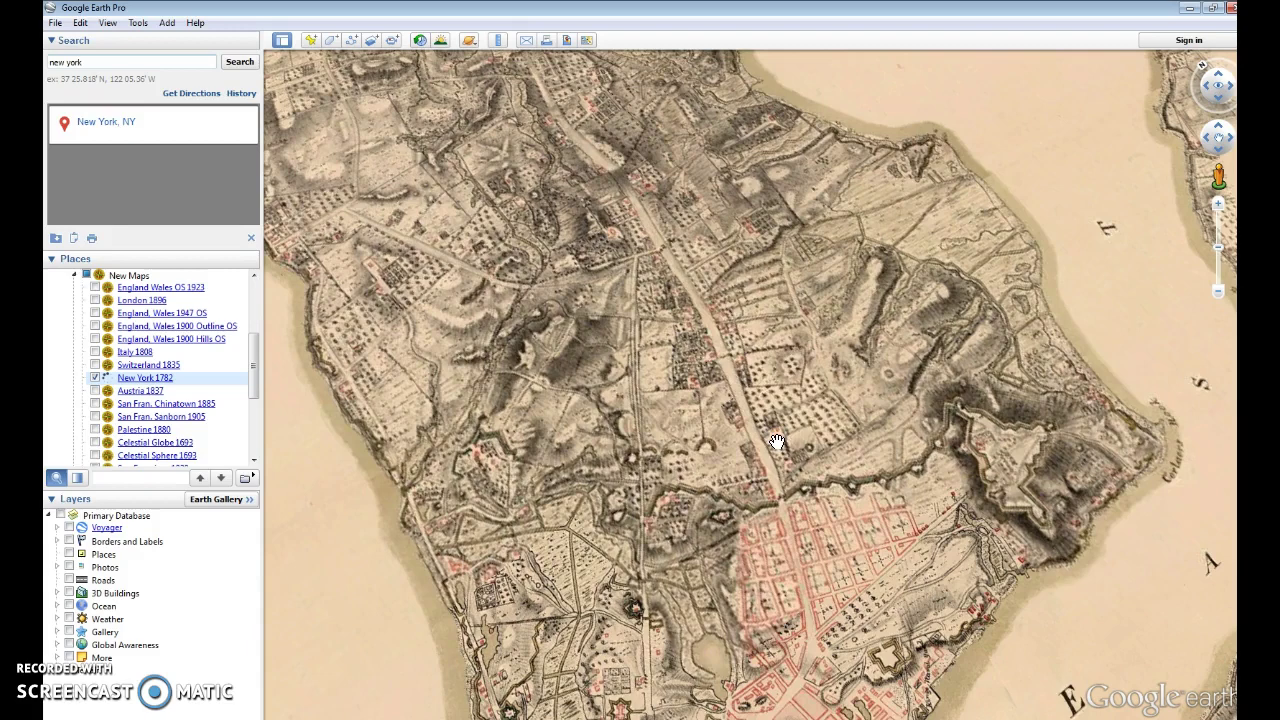
{"action": "left_click", "coordinate": [775, 398]}
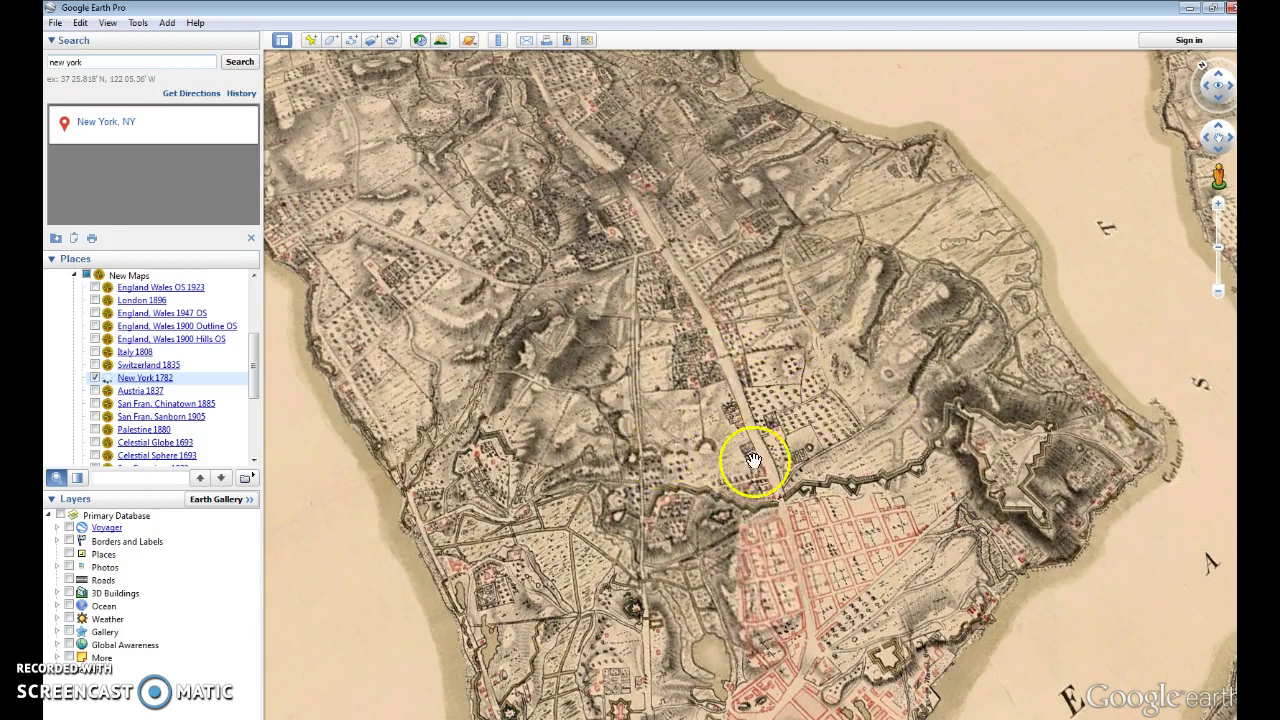
{"action": "left_click_drag", "start_coordinate": [857, 403], "coordinate": [634, 417]}
{"action": "left_click_drag", "start_coordinate": [669, 367], "coordinate": [779, 547]}
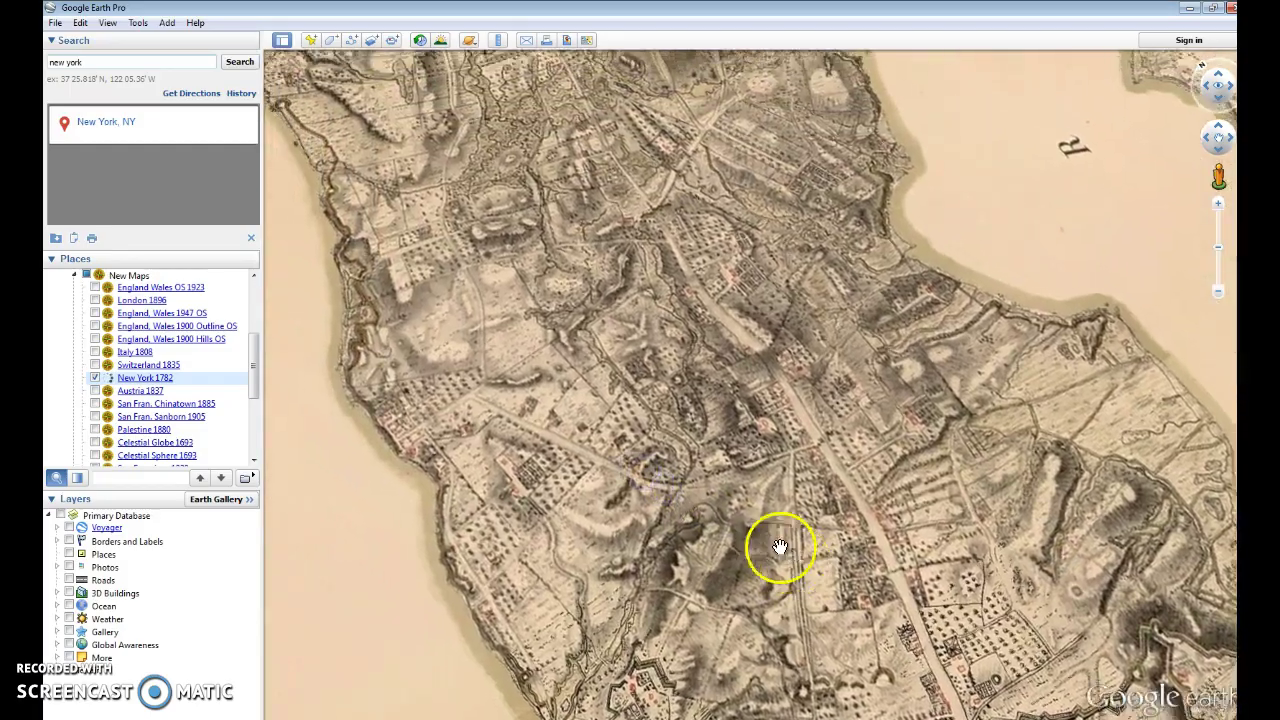
{"action": "scroll", "coordinate": [657, 510], "scroll_direction": "down", "scroll_amount": 3}
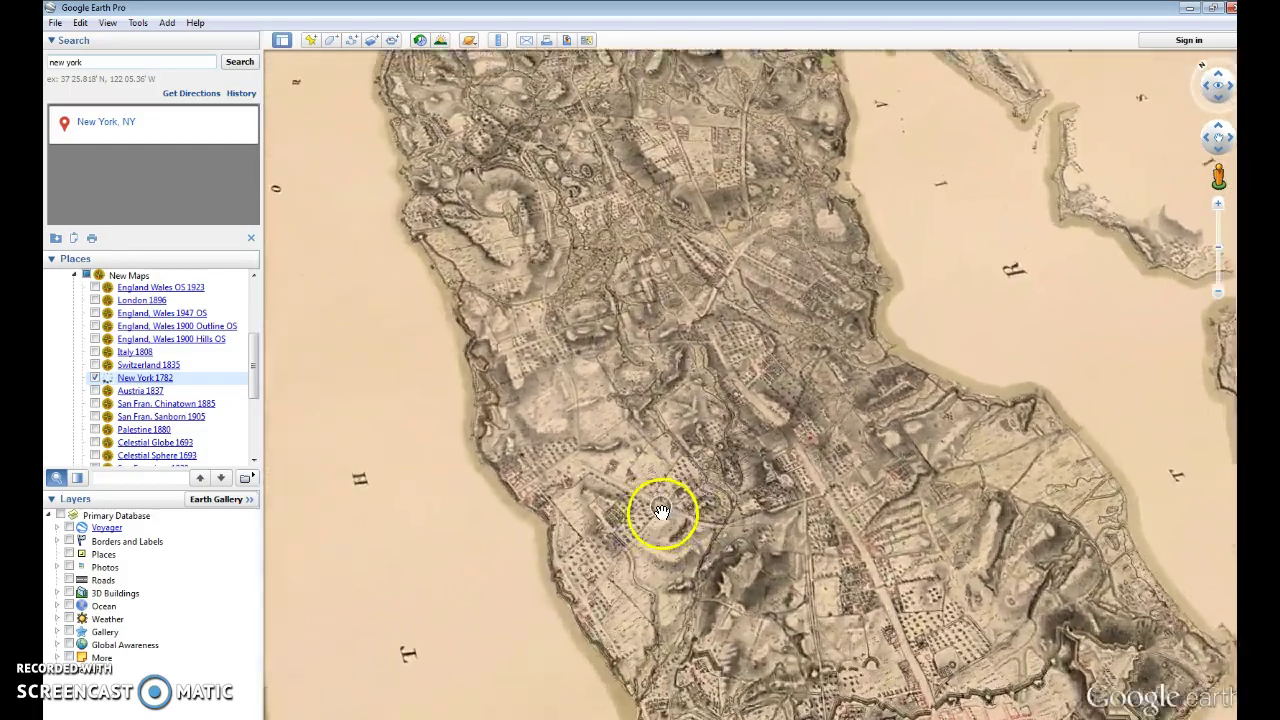
{"action": "scroll", "coordinate": [662, 512], "scroll_direction": "up", "scroll_amount": 3}
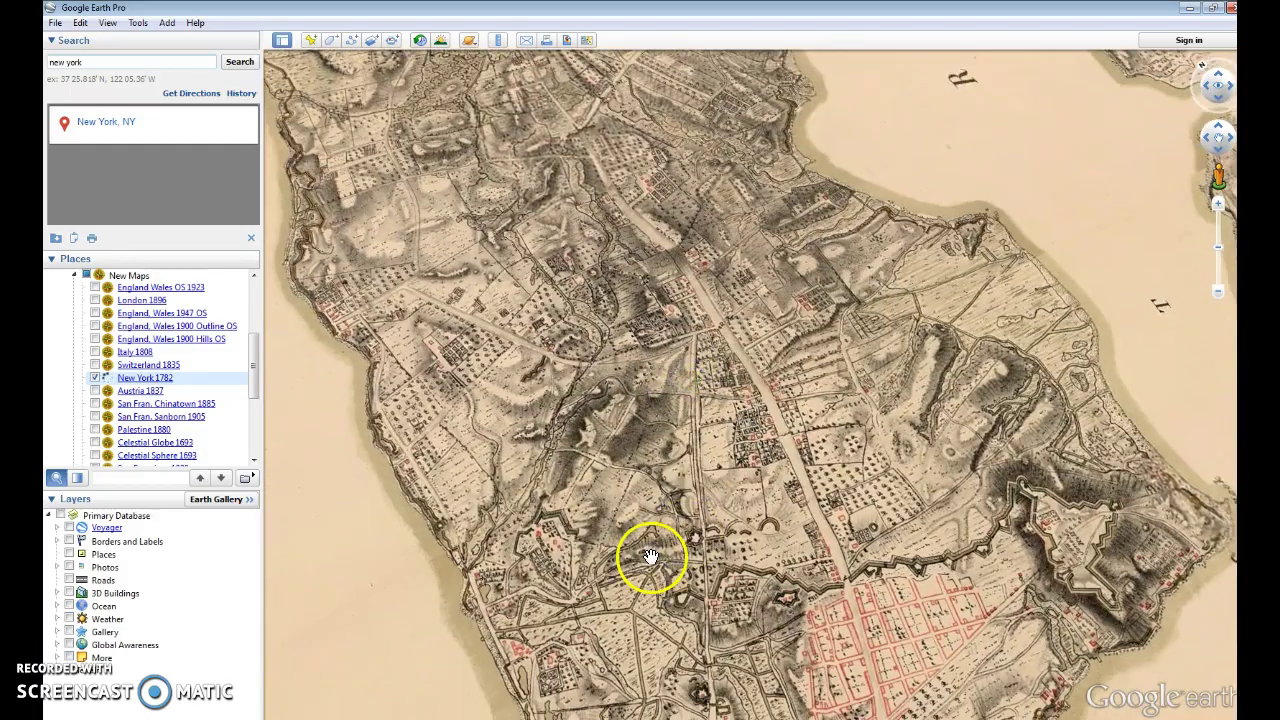
Step: Hide the New Maps overlays and show the satellite imagery of the wider New York area
{"action": "left_click", "coordinate": [87, 276]}
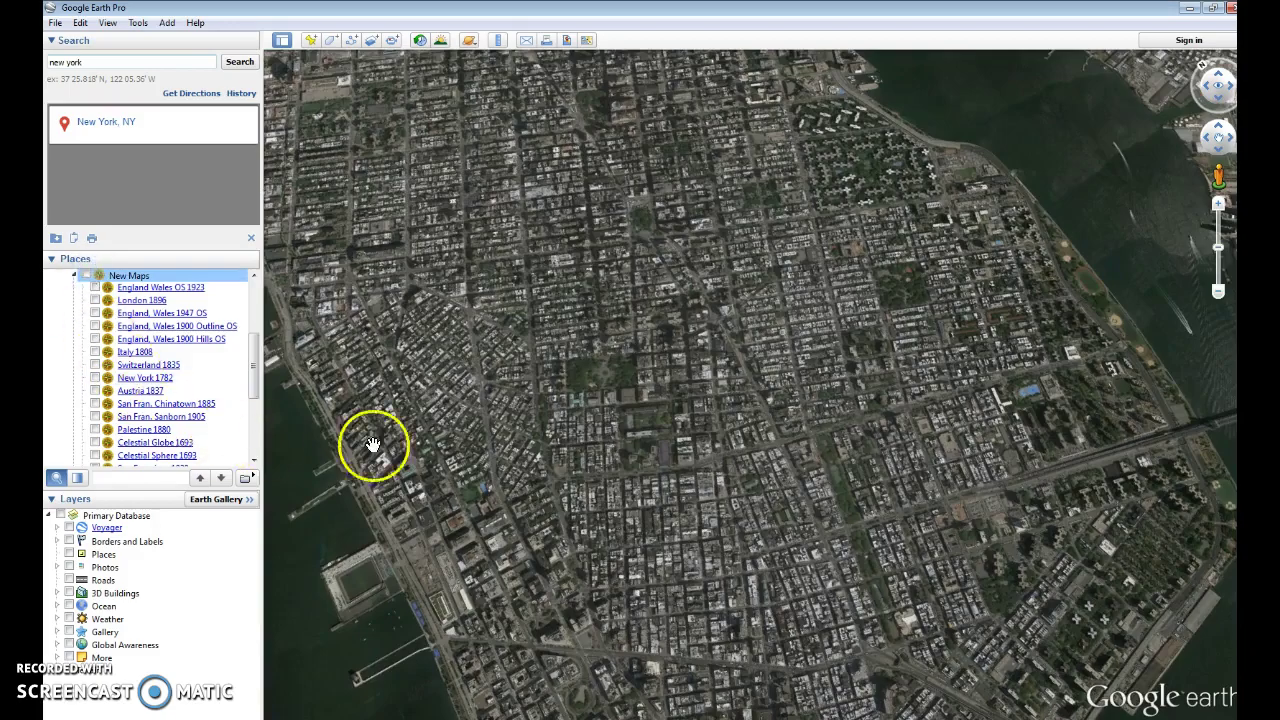
{"action": "scroll", "coordinate": [437, 443], "scroll_direction": "down", "scroll_amount": 5}
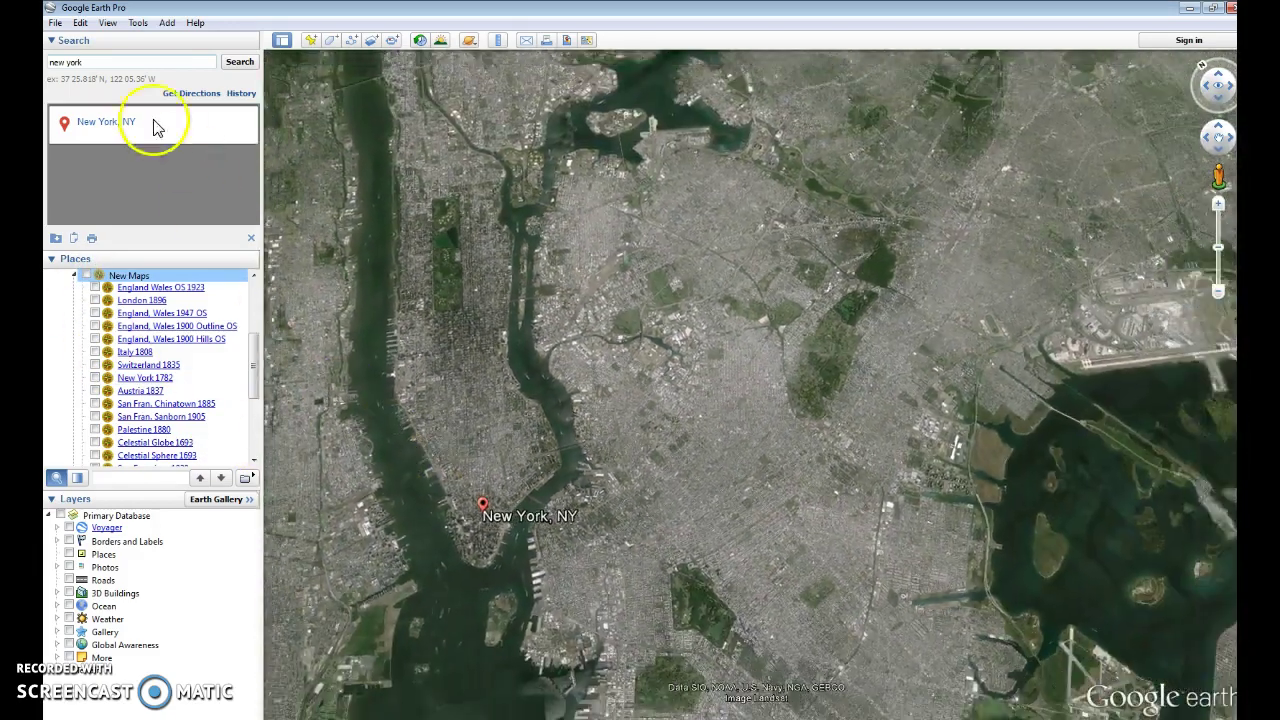
Step: Search for Rocky Mountain National Park, Larimer County, CO, and fly to it
{"action": "left_click", "coordinate": [141, 64]}
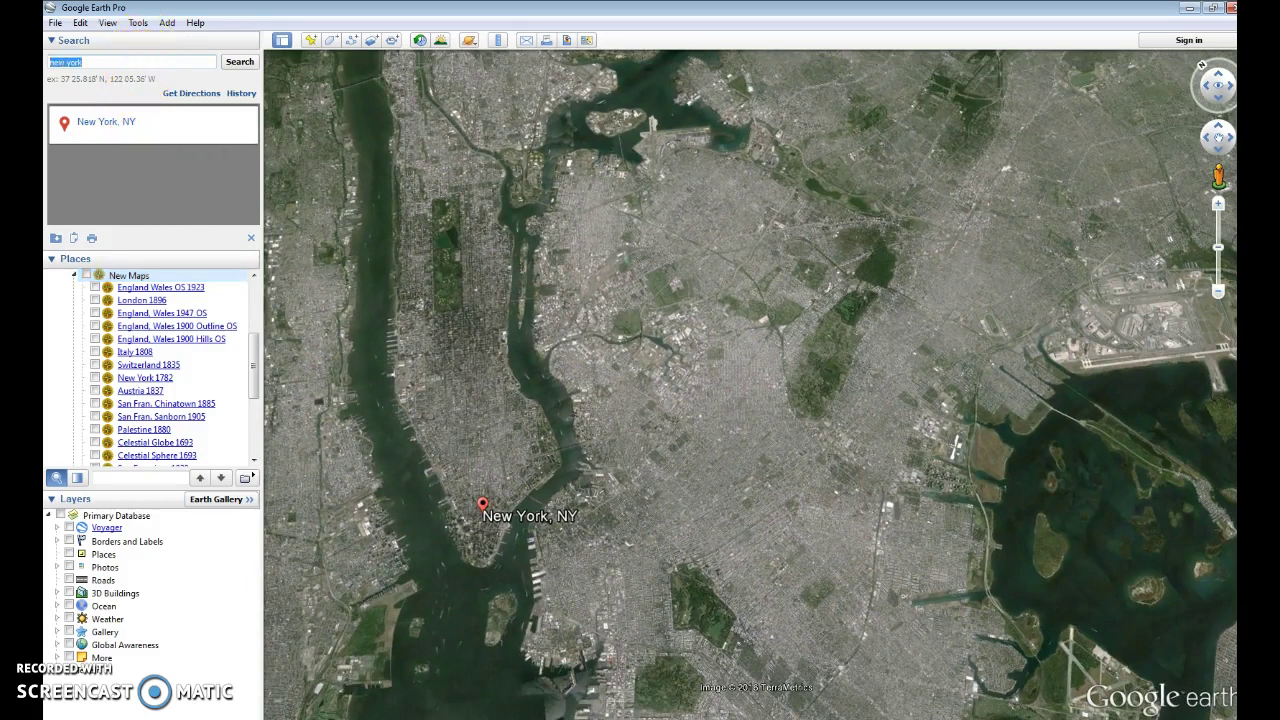
{"action": "type", "text": "rock"}
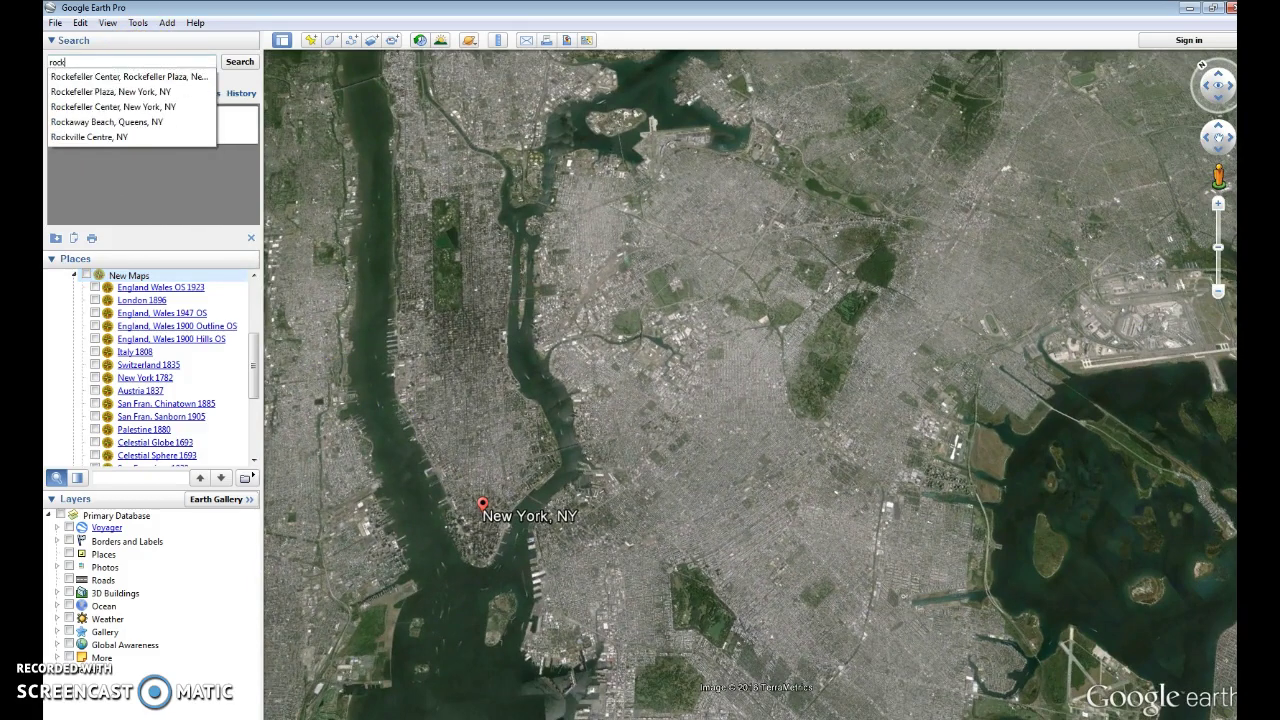
{"action": "type", "text": "y mountain na"}
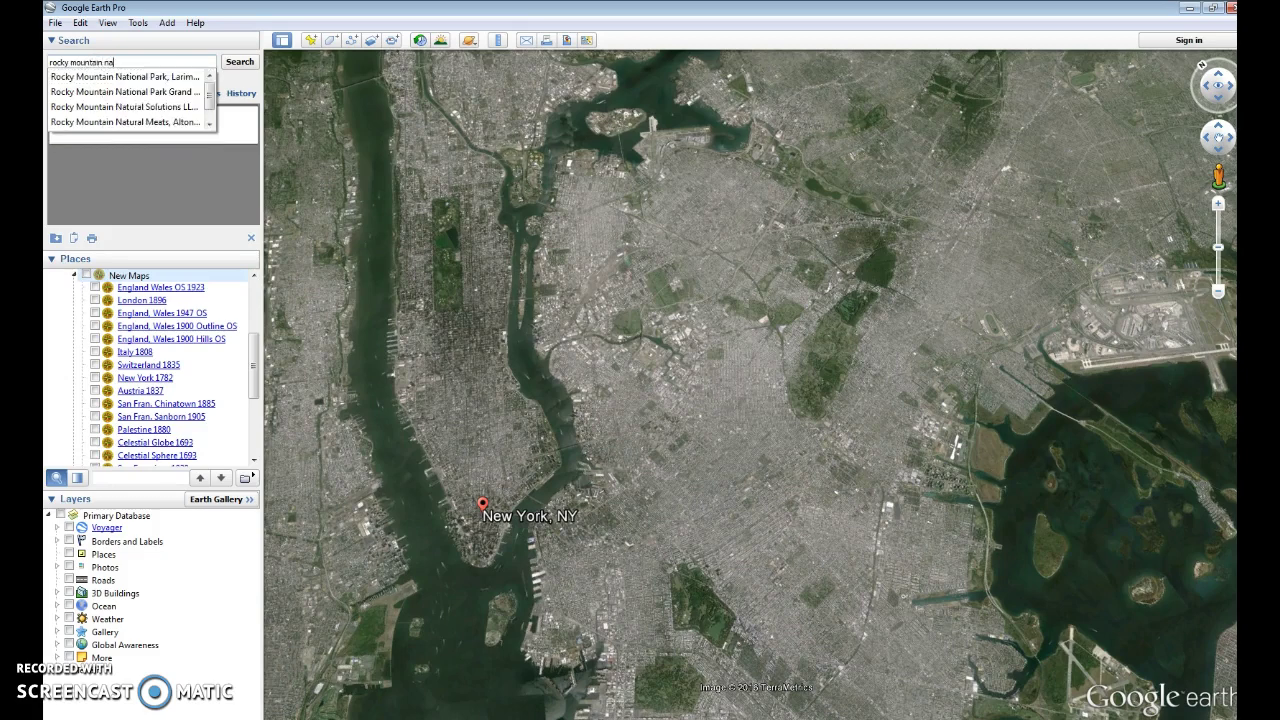
{"action": "left_click", "coordinate": [72, 78]}
{"action": "left_click", "coordinate": [240, 62]}
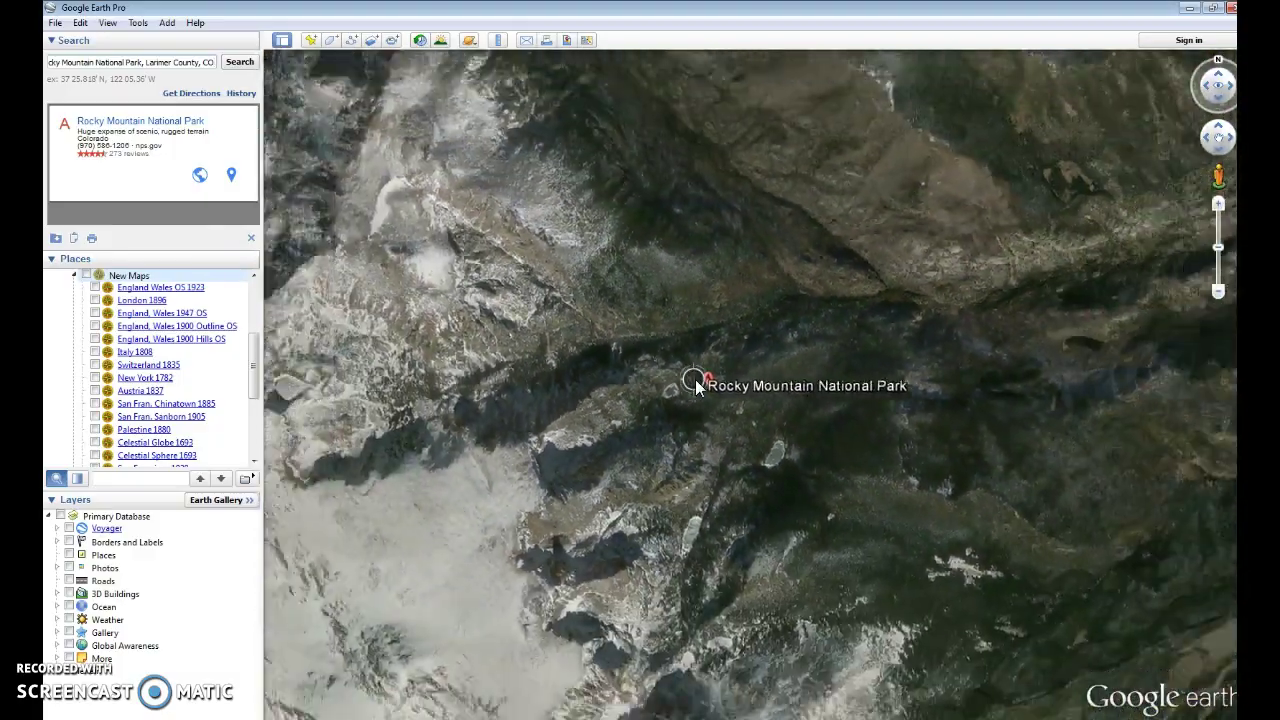
Step: Examine the snowy ridges and valleys around the Rocky Mountain National Park placemark in a tilted view
{"action": "left_click", "coordinate": [500, 380]}
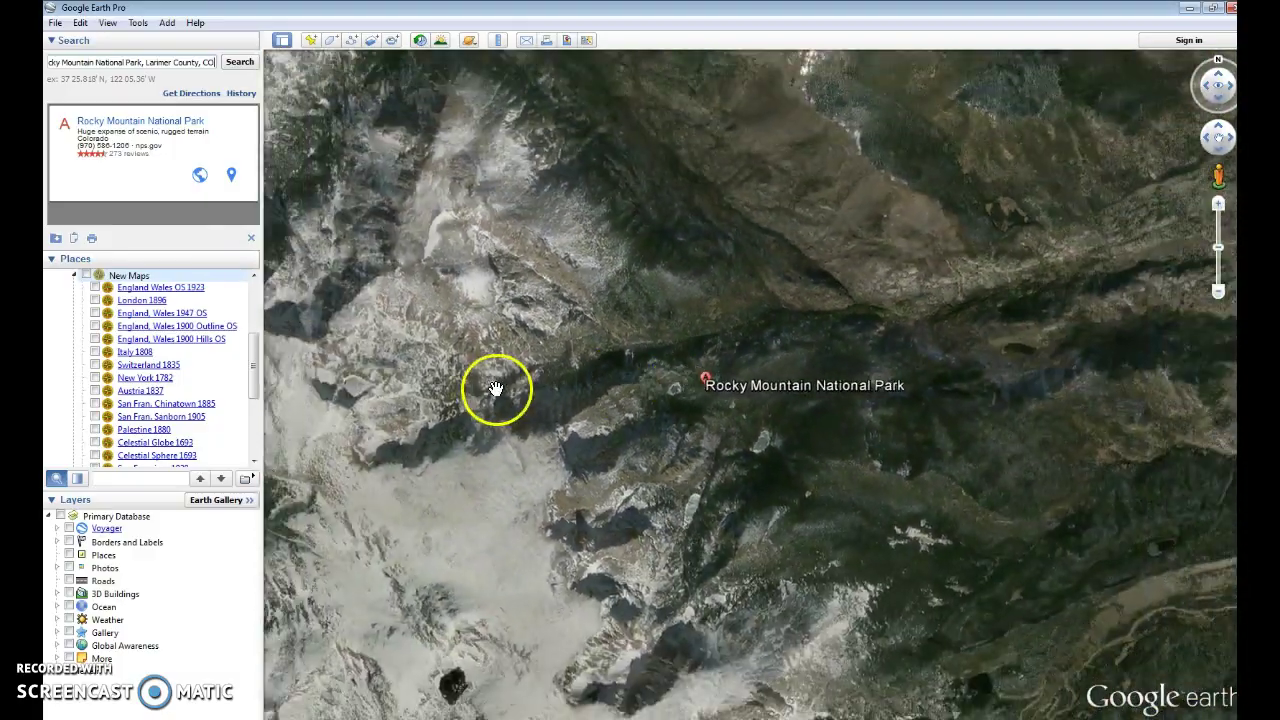
{"action": "double_click", "coordinate": [497, 376]}
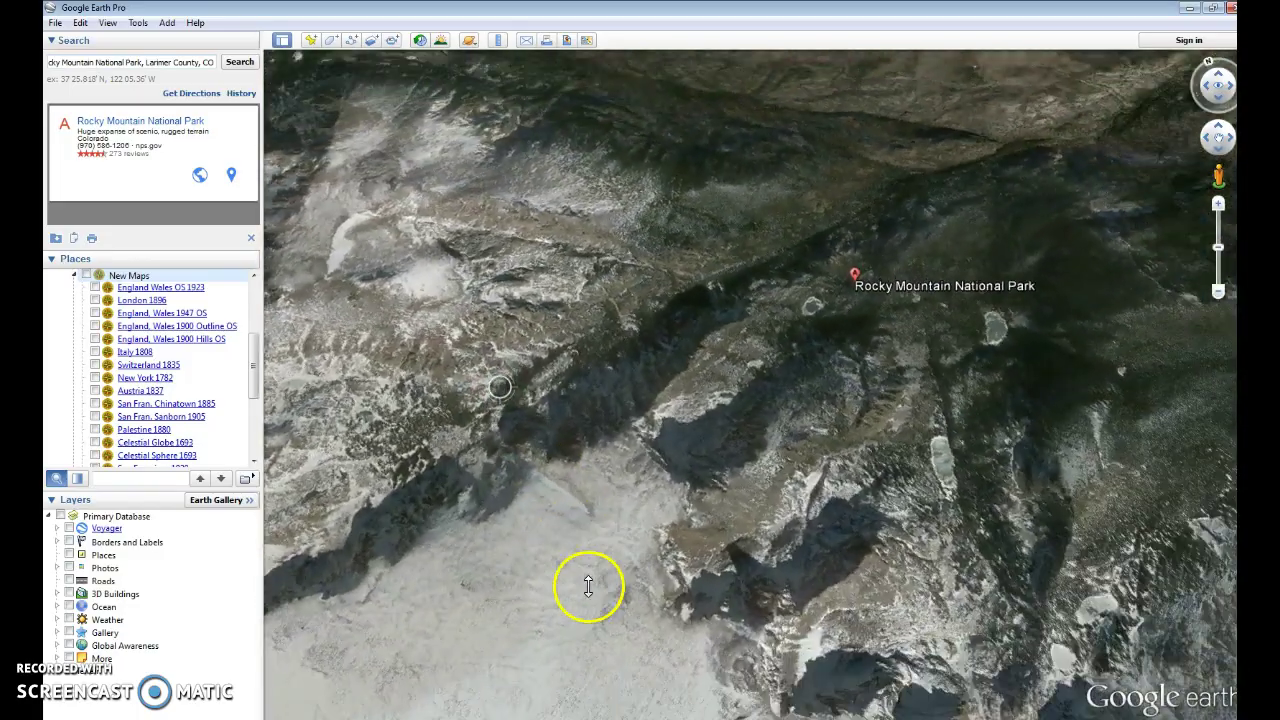
{"action": "left_click_drag", "start_coordinate": [600, 610], "coordinate": [375, 428]}
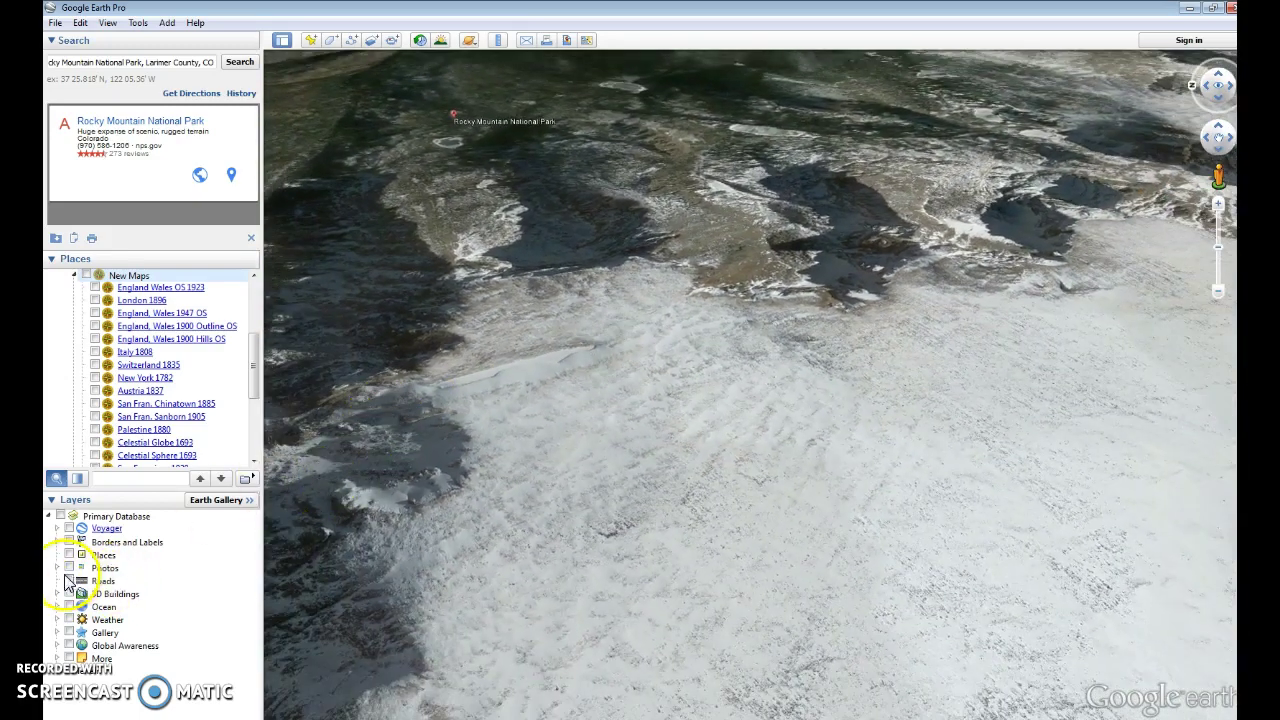
{"action": "left_click_drag", "start_coordinate": [477, 349], "coordinate": [595, 342]}
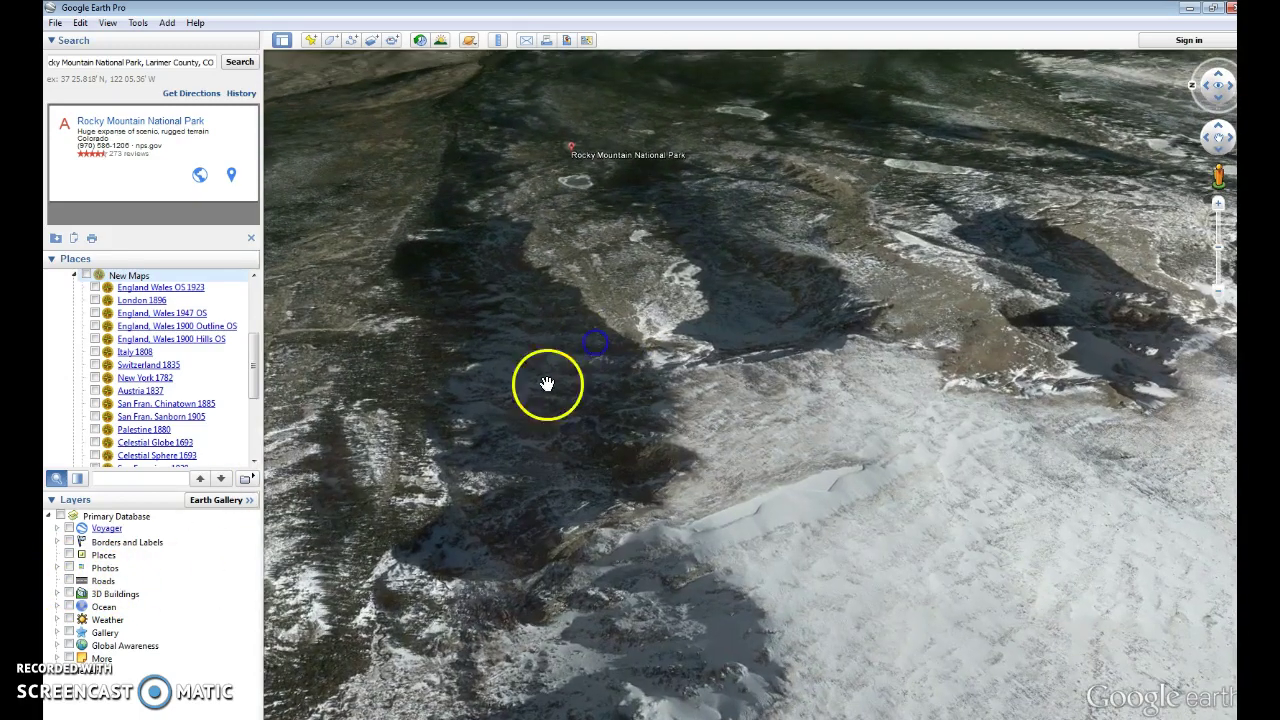
Step: Turn on the 3D Buildings layer and check the relief of Rocky Mountain National Park near and far
{"action": "left_click", "coordinate": [68, 594]}
{"action": "left_click_drag", "start_coordinate": [505, 550], "coordinate": [507, 553]}
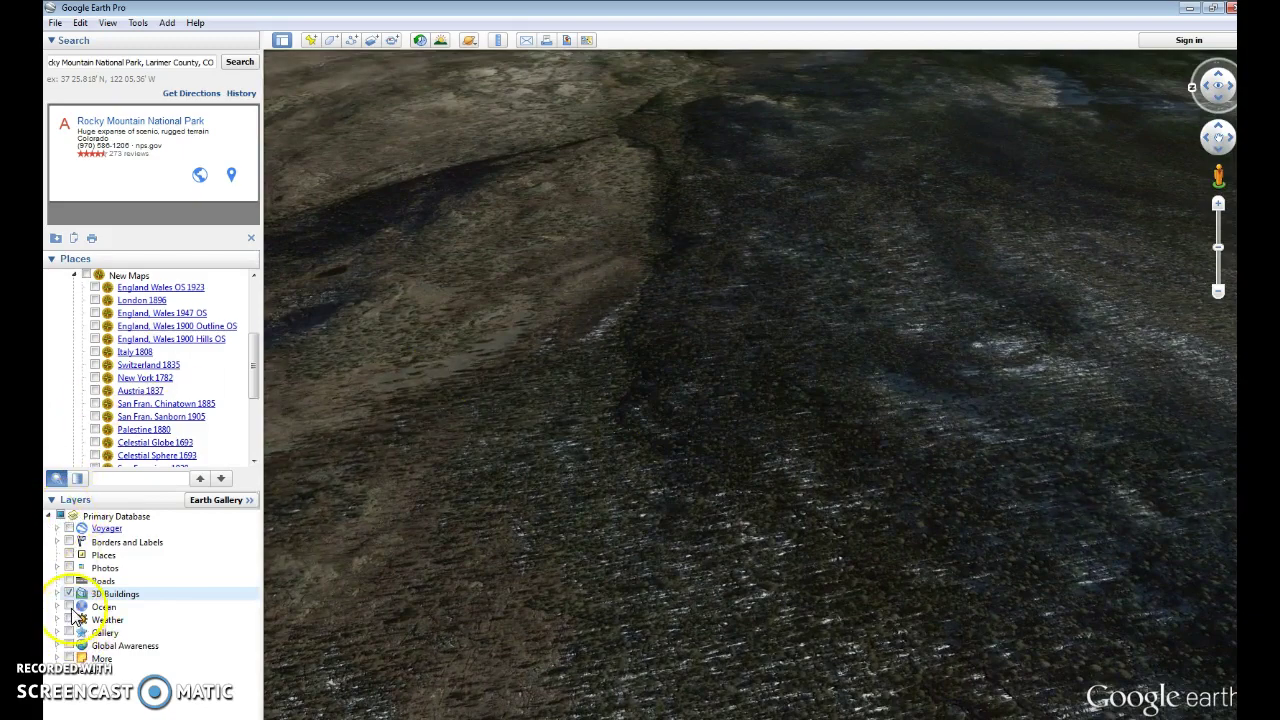
{"action": "scroll", "coordinate": [556, 488], "scroll_direction": "down", "scroll_amount": 5}
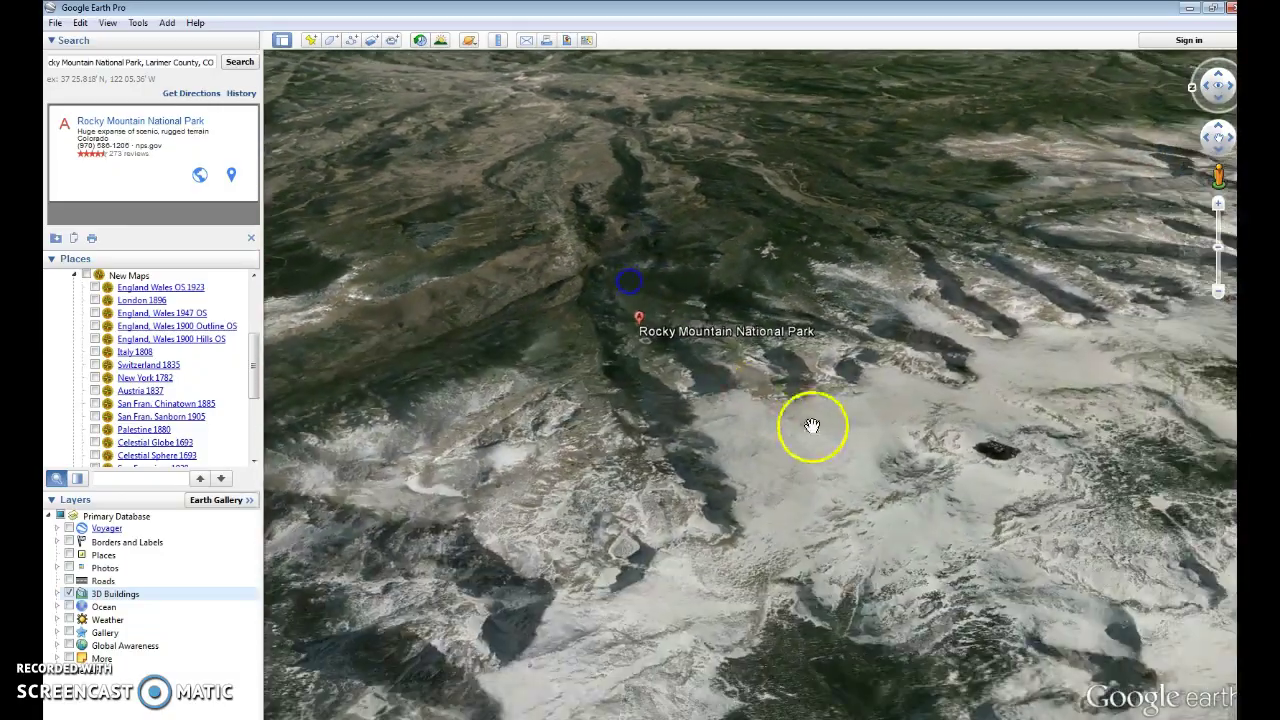
{"action": "scroll", "coordinate": [812, 426], "scroll_direction": "up", "scroll_amount": 5}
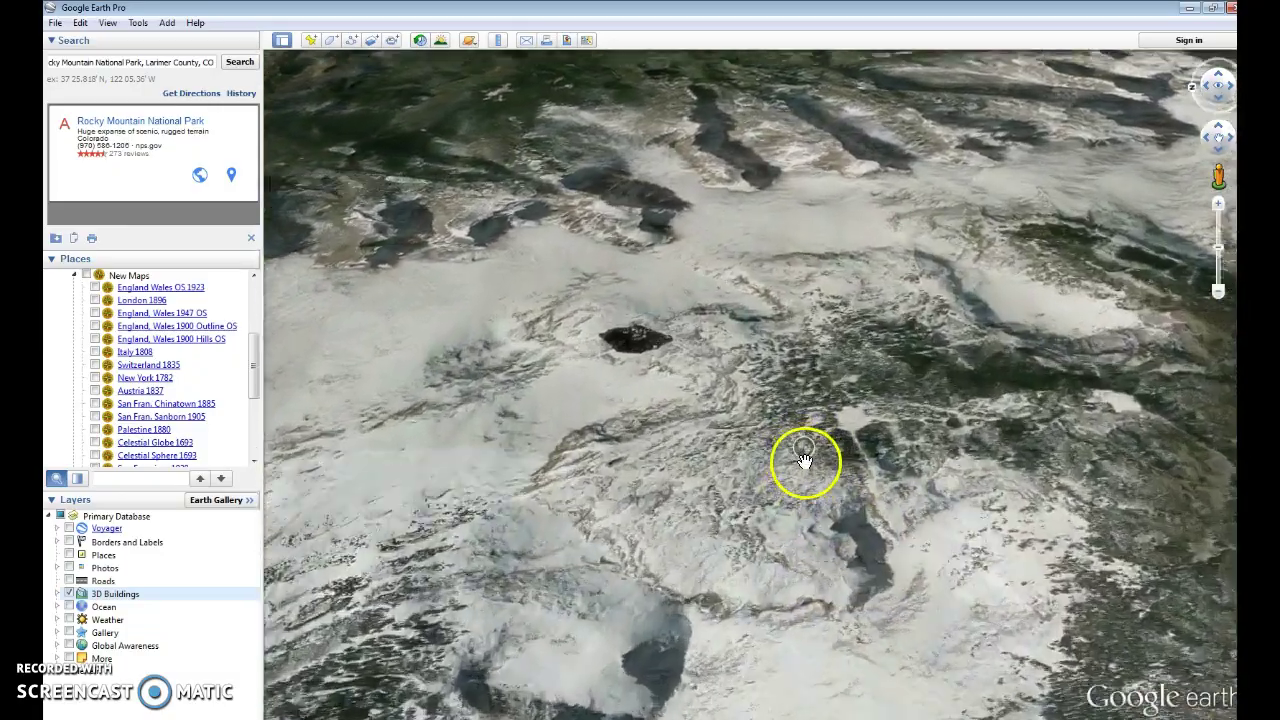
{"action": "scroll", "coordinate": [805, 458], "scroll_direction": "down", "scroll_amount": 3}
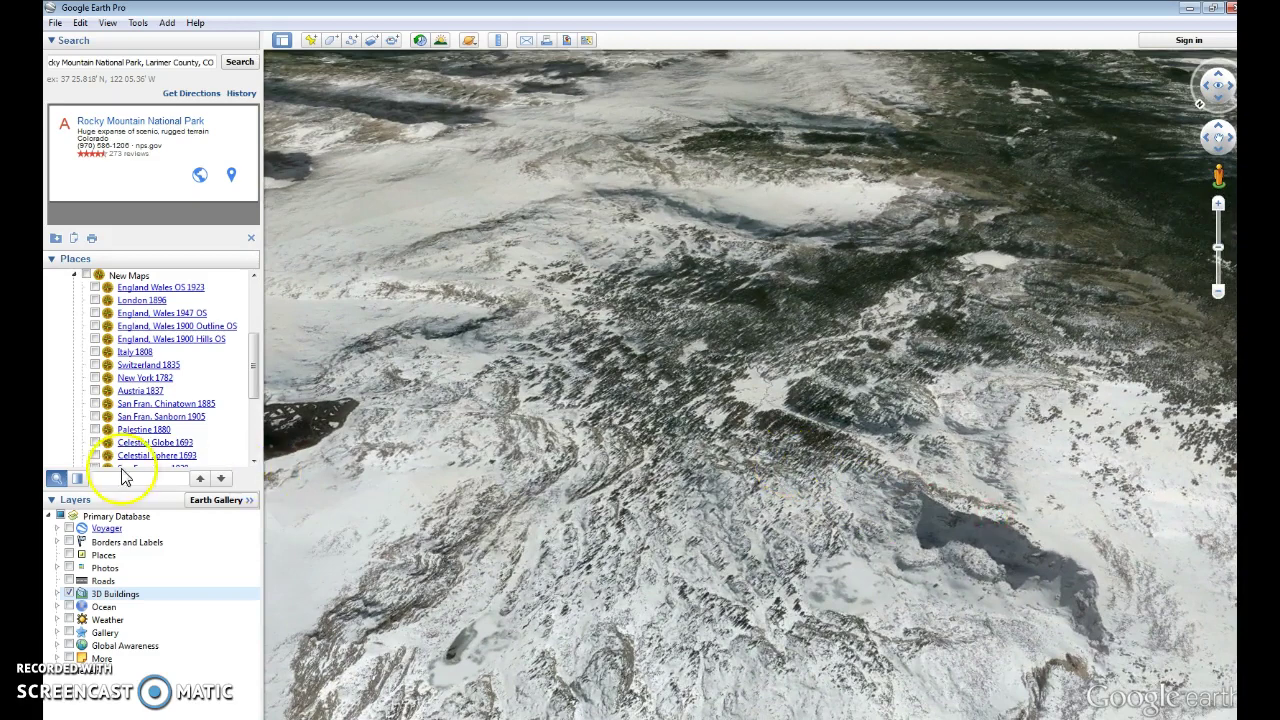
Step: Turn off all Primary Database layers and enable only the Terrain layer
{"action": "left_click", "coordinate": [60, 517]}
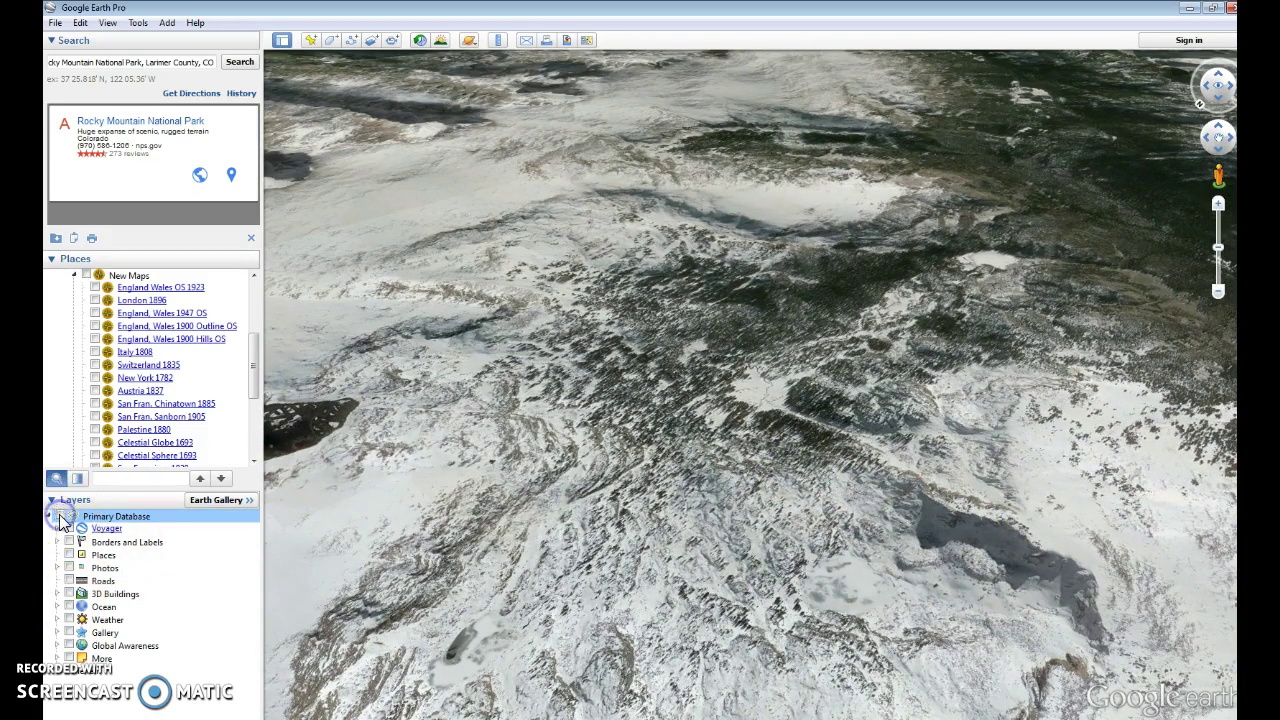
{"action": "left_click", "coordinate": [70, 595]}
{"action": "left_click", "coordinate": [63, 518]}
{"action": "left_click", "coordinate": [72, 674]}
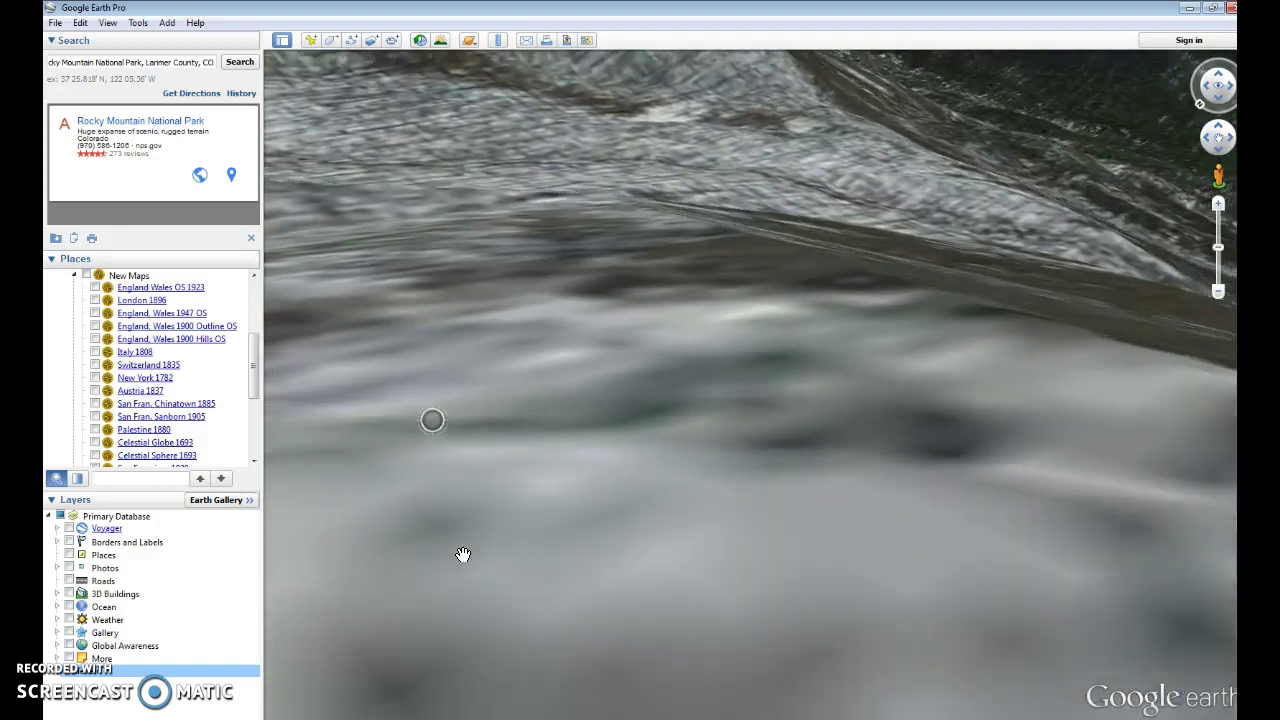
Step: Examine the raised mountain terrain of Rocky Mountain National Park in tilted and overhead views, close up and from afar
{"action": "left_click_drag", "start_coordinate": [463, 554], "coordinate": [574, 394]}
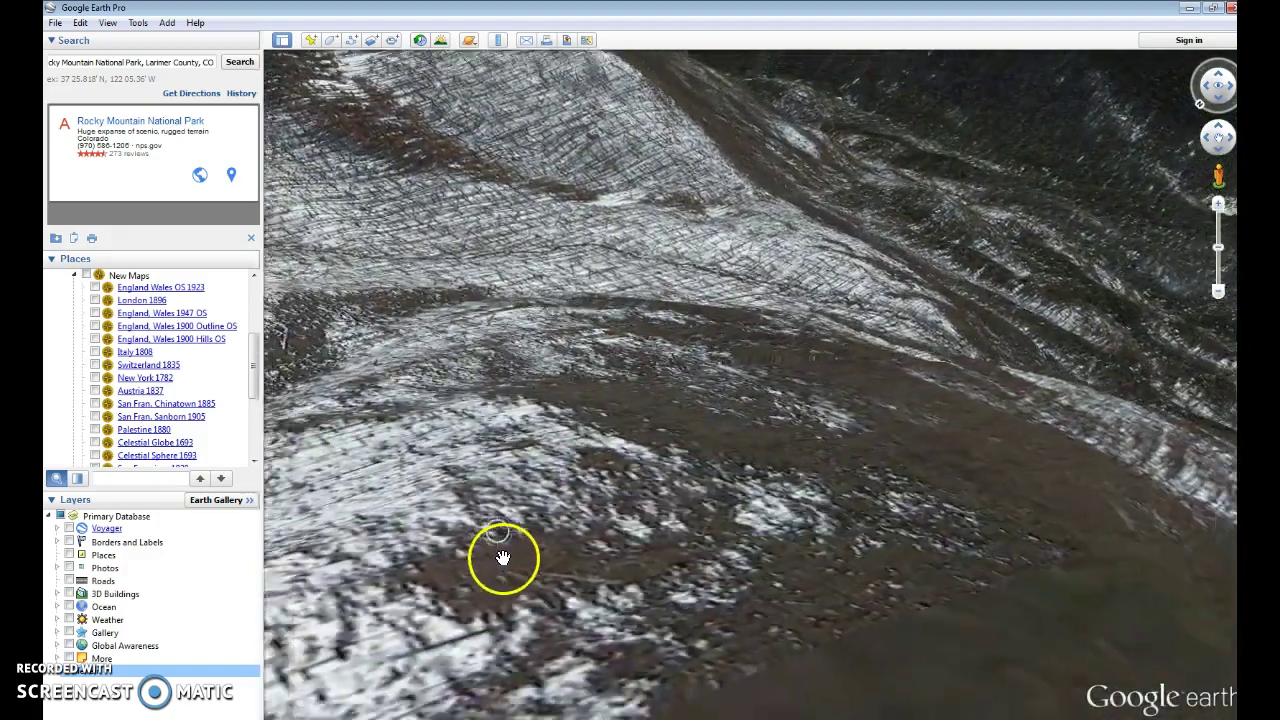
{"action": "left_click_drag", "start_coordinate": [417, 470], "coordinate": [60, 680]}
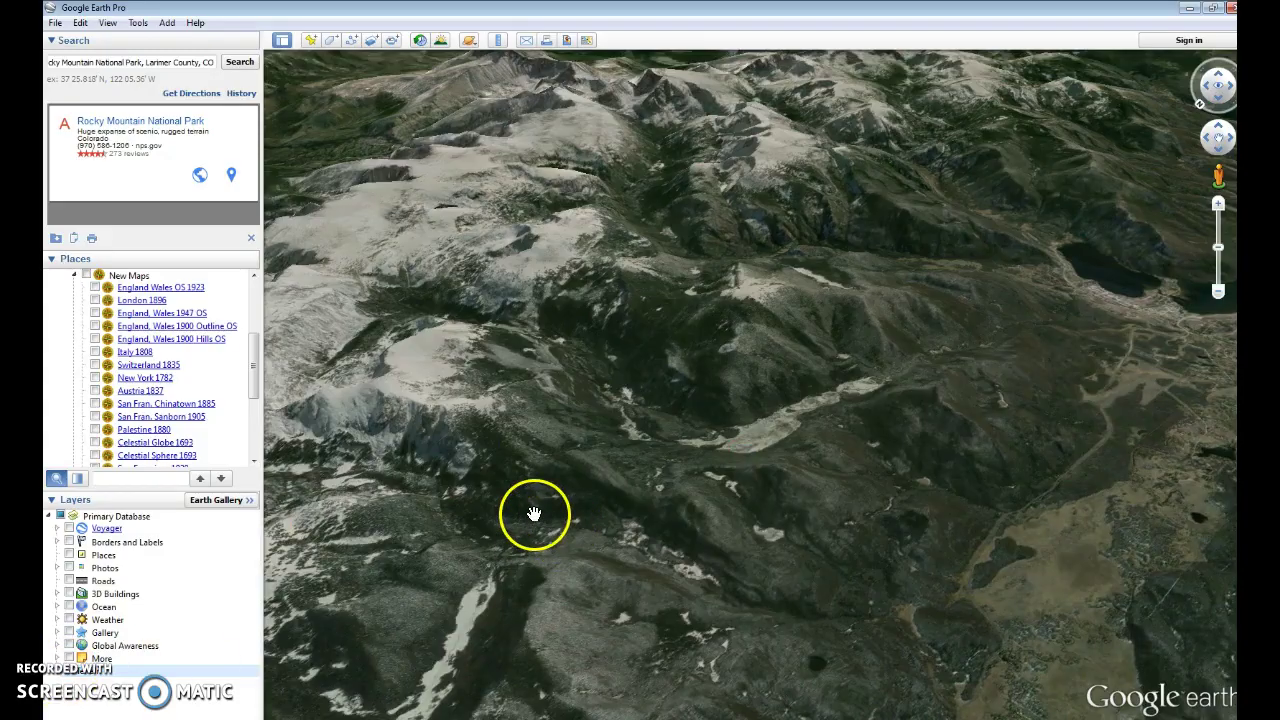
{"action": "left_click_drag", "start_coordinate": [534, 514], "coordinate": [636, 598]}
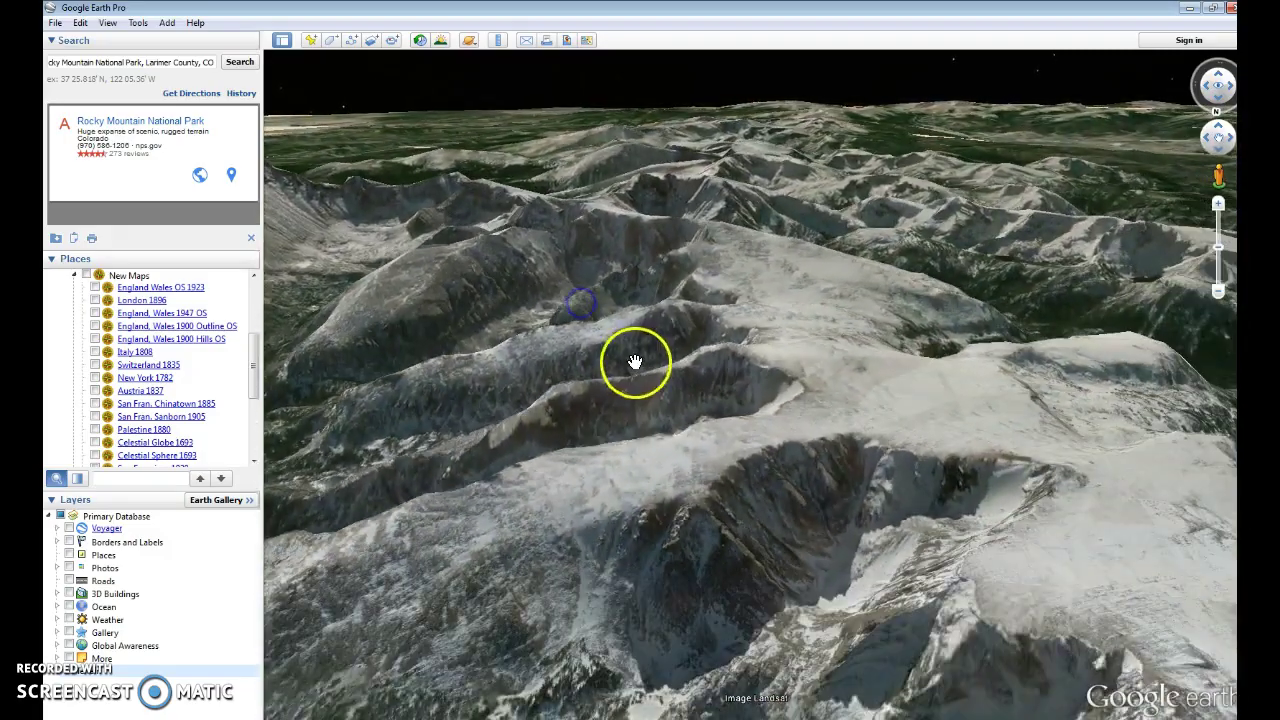
{"action": "double_click", "coordinate": [634, 425]}
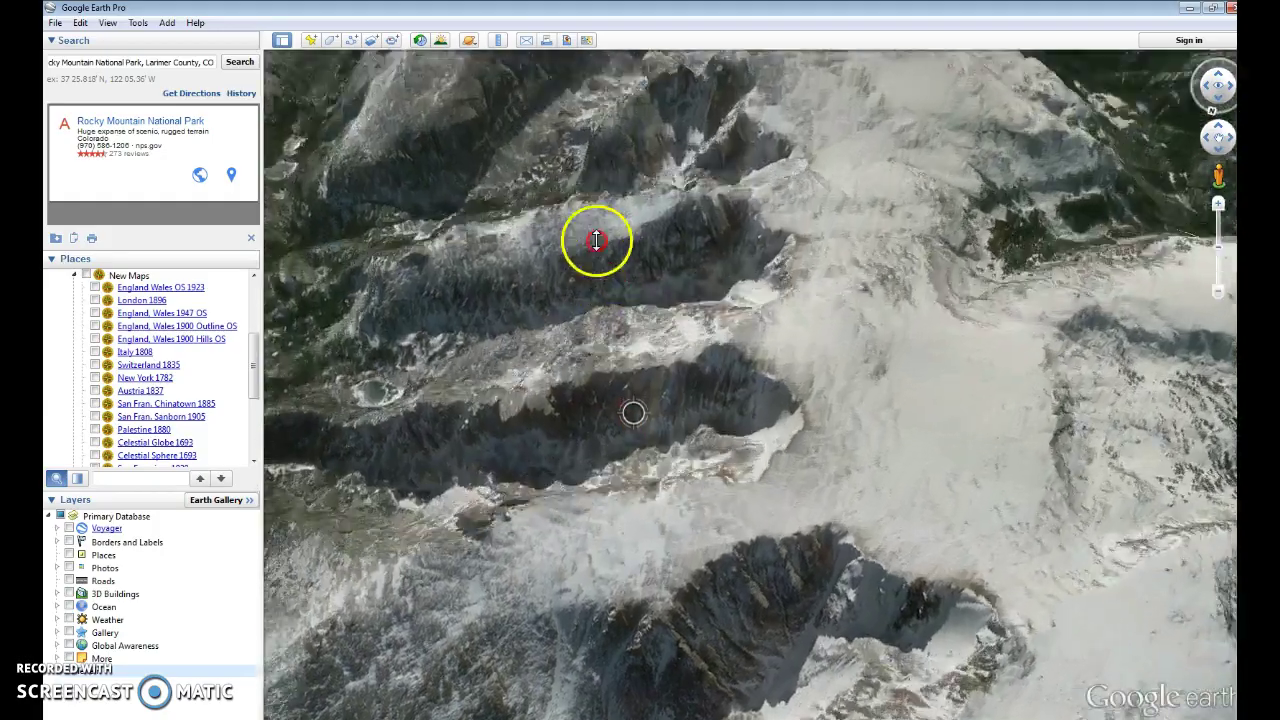
{"action": "scroll", "coordinate": [700, 310], "scroll_direction": "down", "scroll_amount": 5}
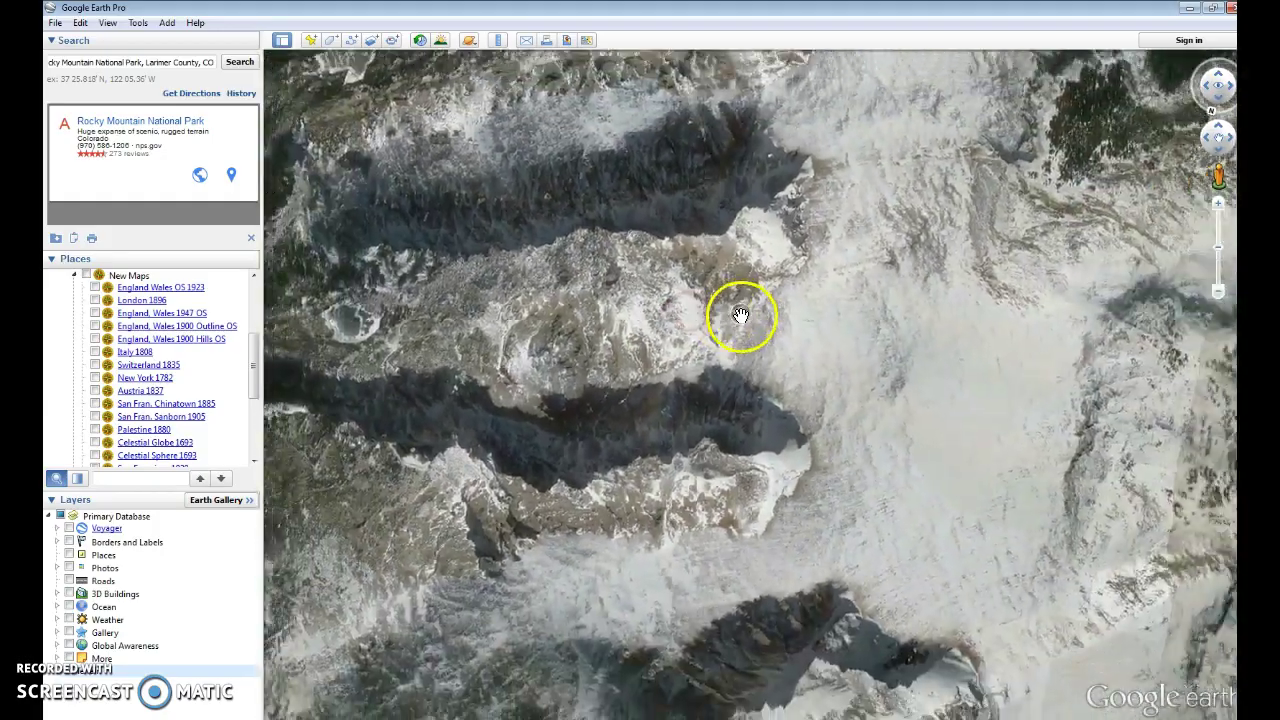
{"action": "scroll", "coordinate": [800, 400], "scroll_direction": "down", "scroll_amount": 2}
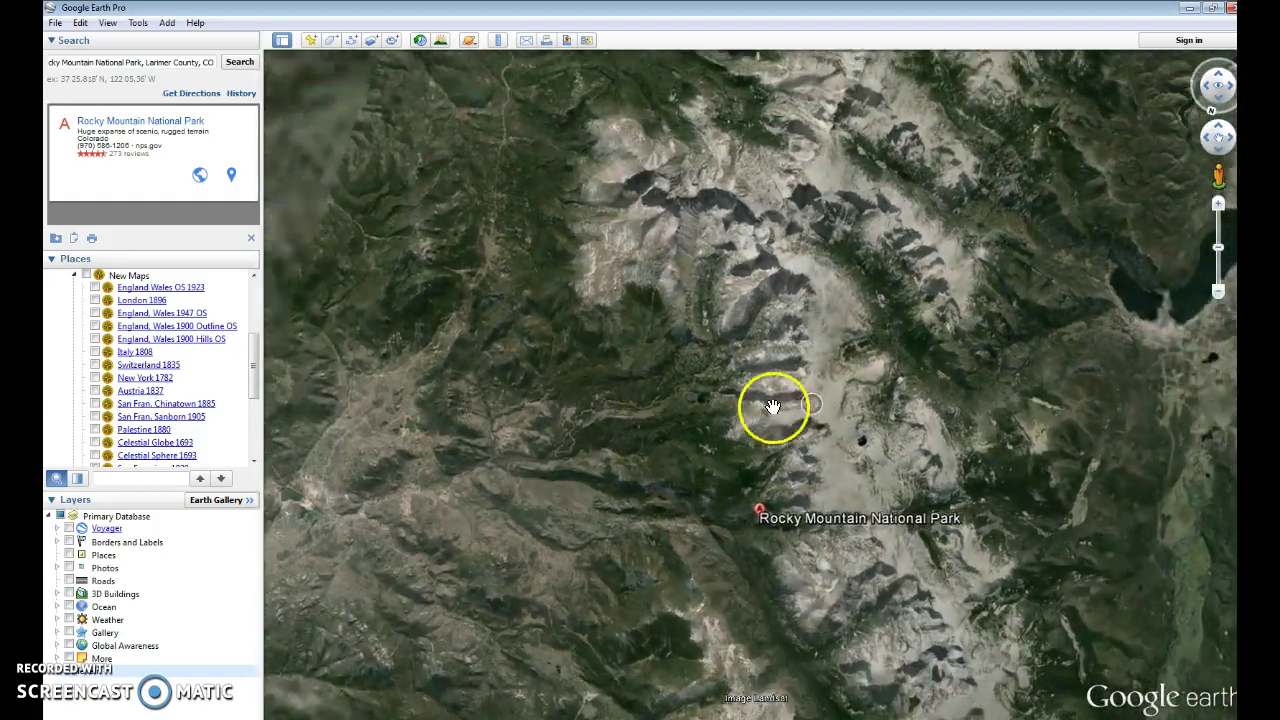
Step: Overlay the Rumsey North America 1827 map and examine how it depicts the Rocky Mountain National Park area near and far
{"action": "left_click_drag", "start_coordinate": [252, 370], "coordinate": [255, 420]}
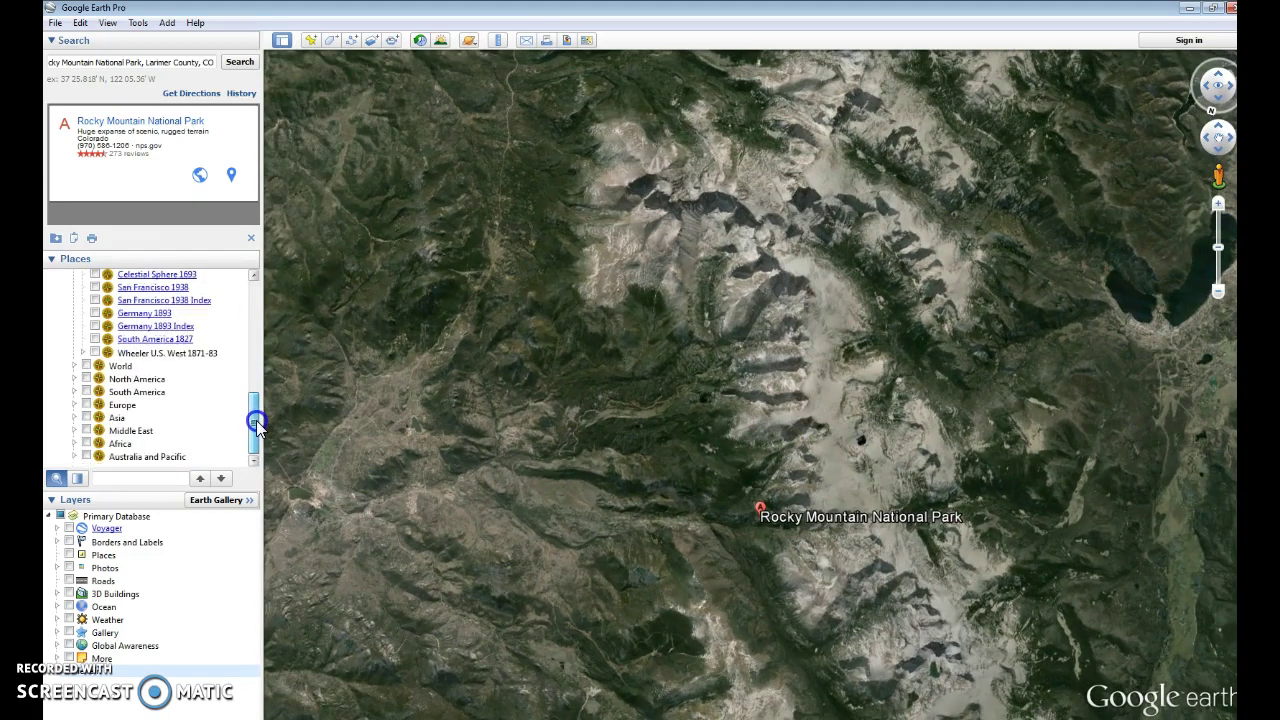
{"action": "left_click", "coordinate": [74, 379]}
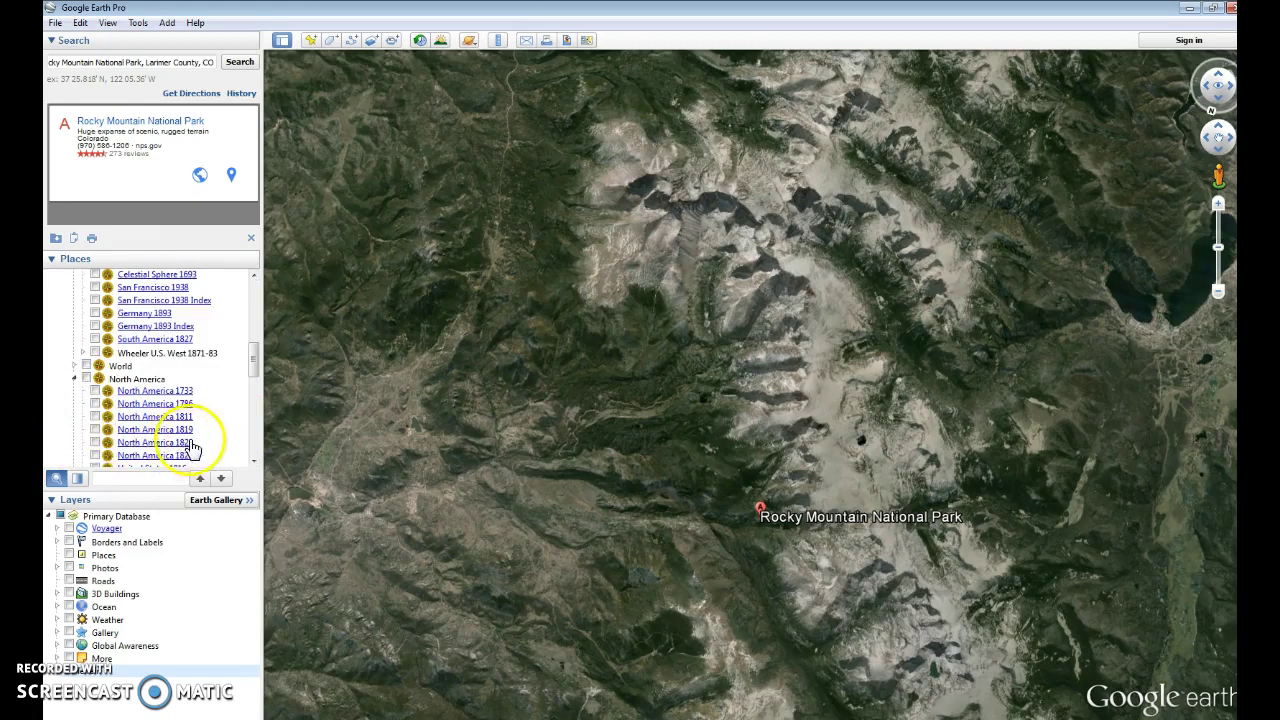
{"action": "left_click", "coordinate": [95, 455]}
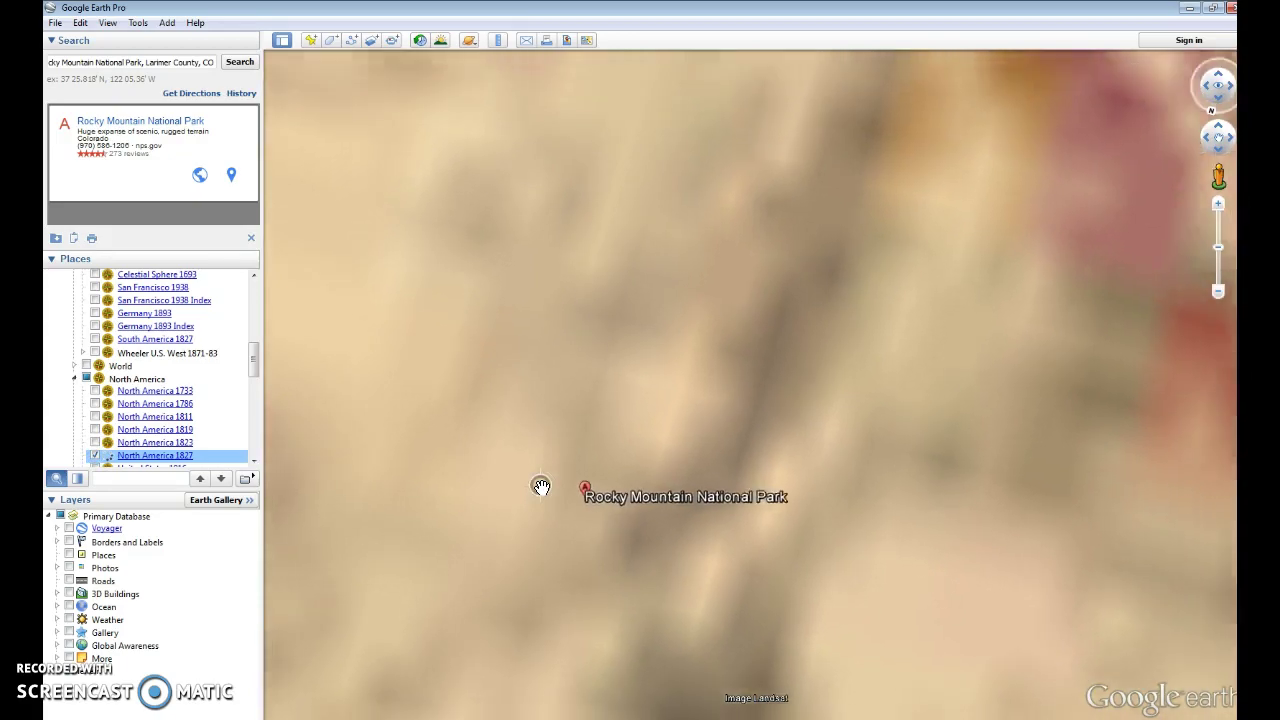
{"action": "left_click", "coordinate": [542, 494]}
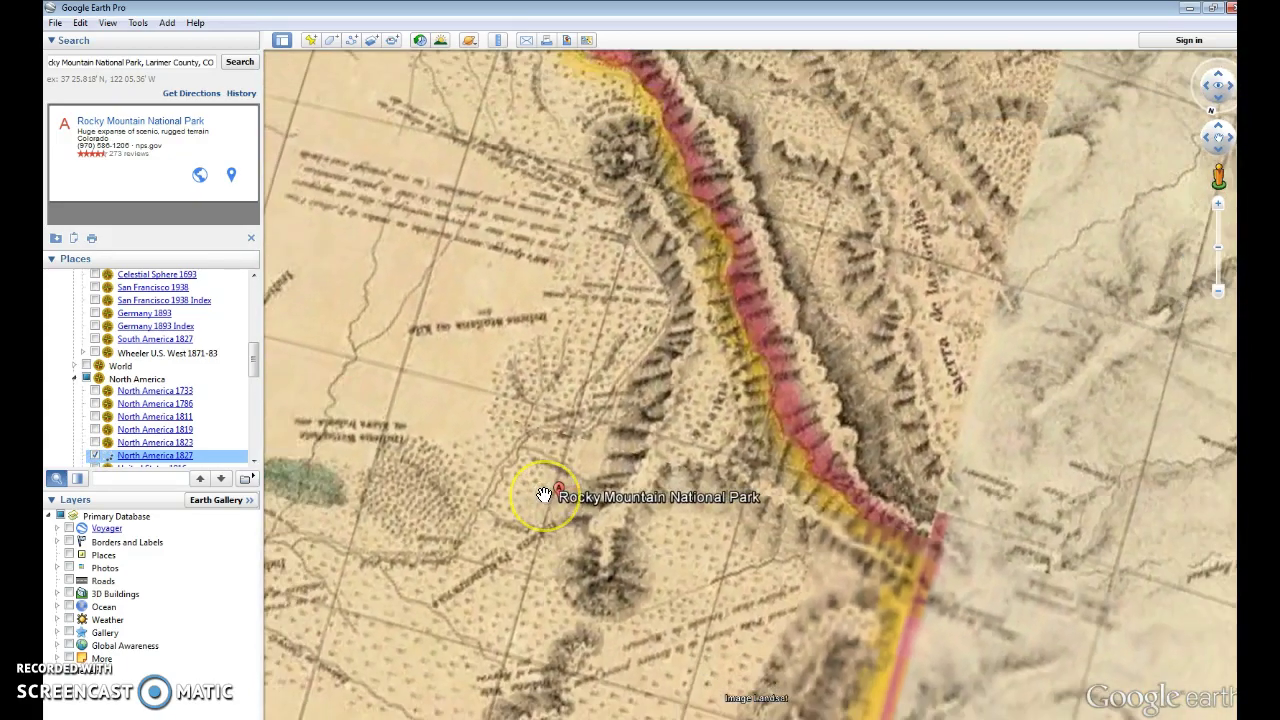
{"action": "left_click", "coordinate": [458, 471]}
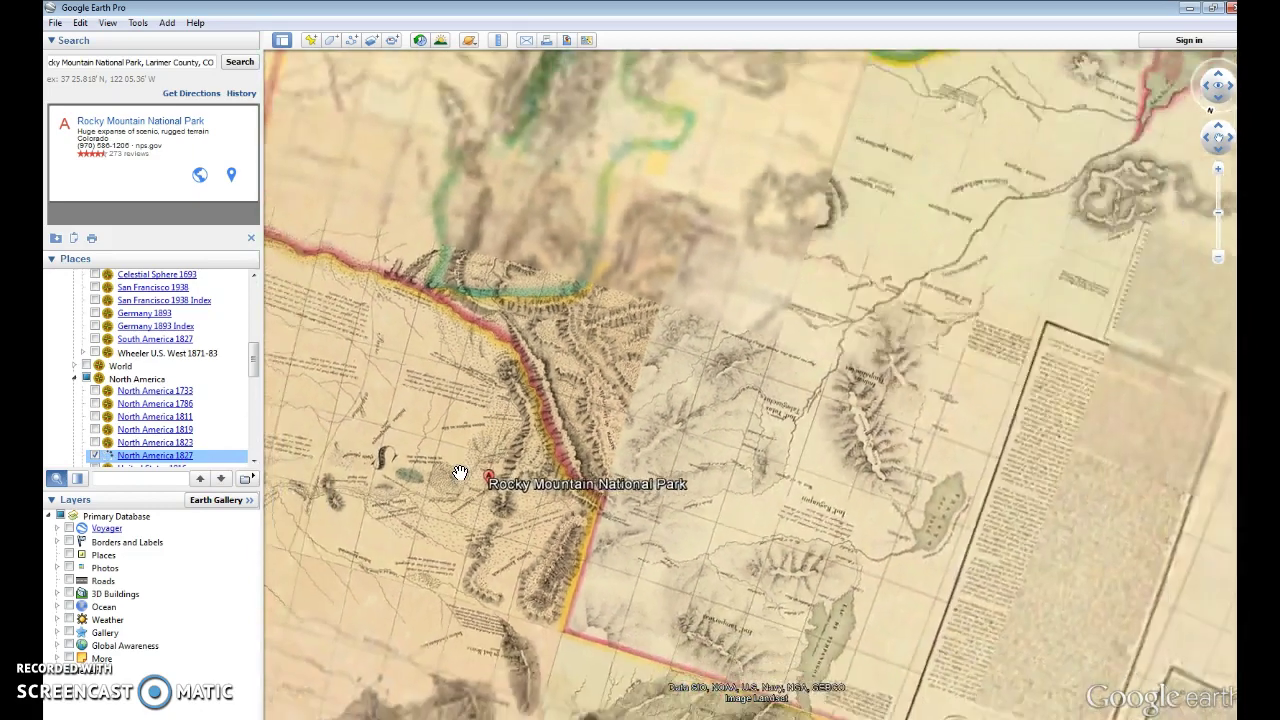
{"action": "left_click", "coordinate": [567, 452]}
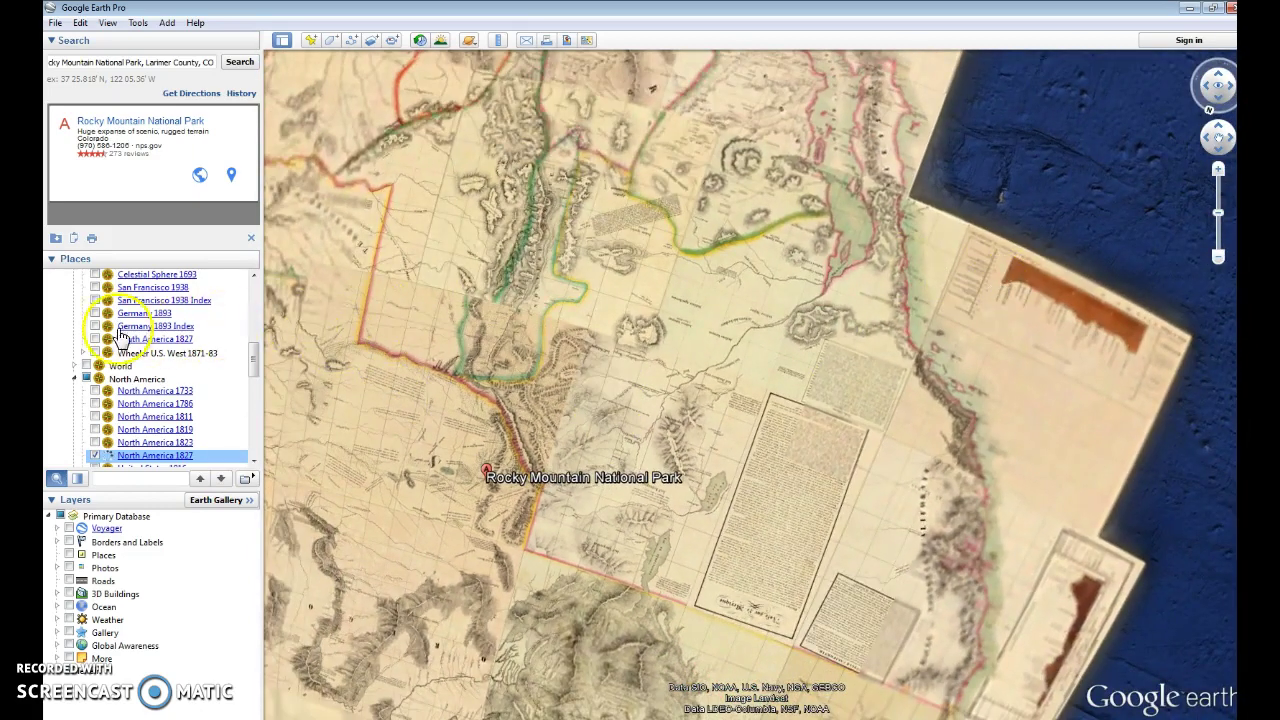
Step: Hide the North America 1827 map and return to a closer satellite view of Rocky Mountain National Park
{"action": "left_click", "coordinate": [95, 455]}
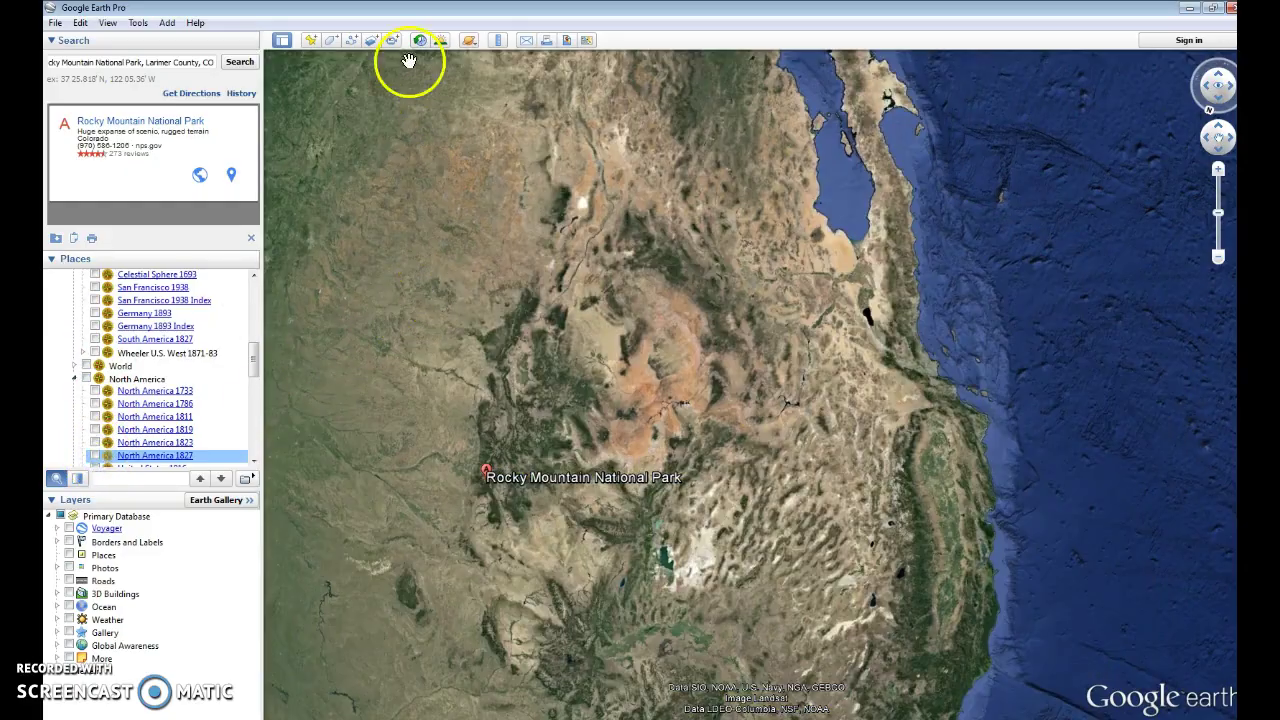
{"action": "scroll", "coordinate": [455, 295], "scroll_direction": "up", "scroll_amount": 3}
{"action": "left_click_drag", "start_coordinate": [549, 502], "coordinate": [651, 363]}
{"action": "double_click", "coordinate": [651, 403]}
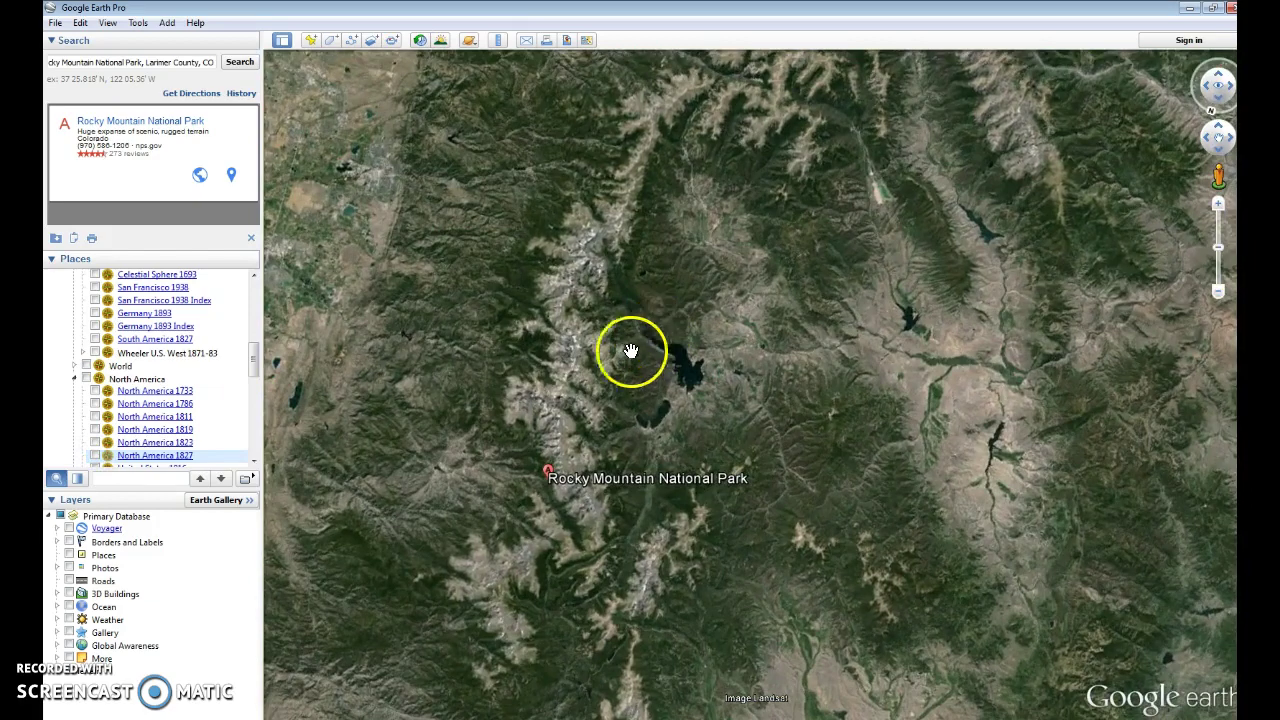
{"action": "left_click_drag", "start_coordinate": [634, 357], "coordinate": [723, 253]}
{"action": "scroll", "coordinate": [623, 234], "scroll_direction": "up", "scroll_amount": 3}
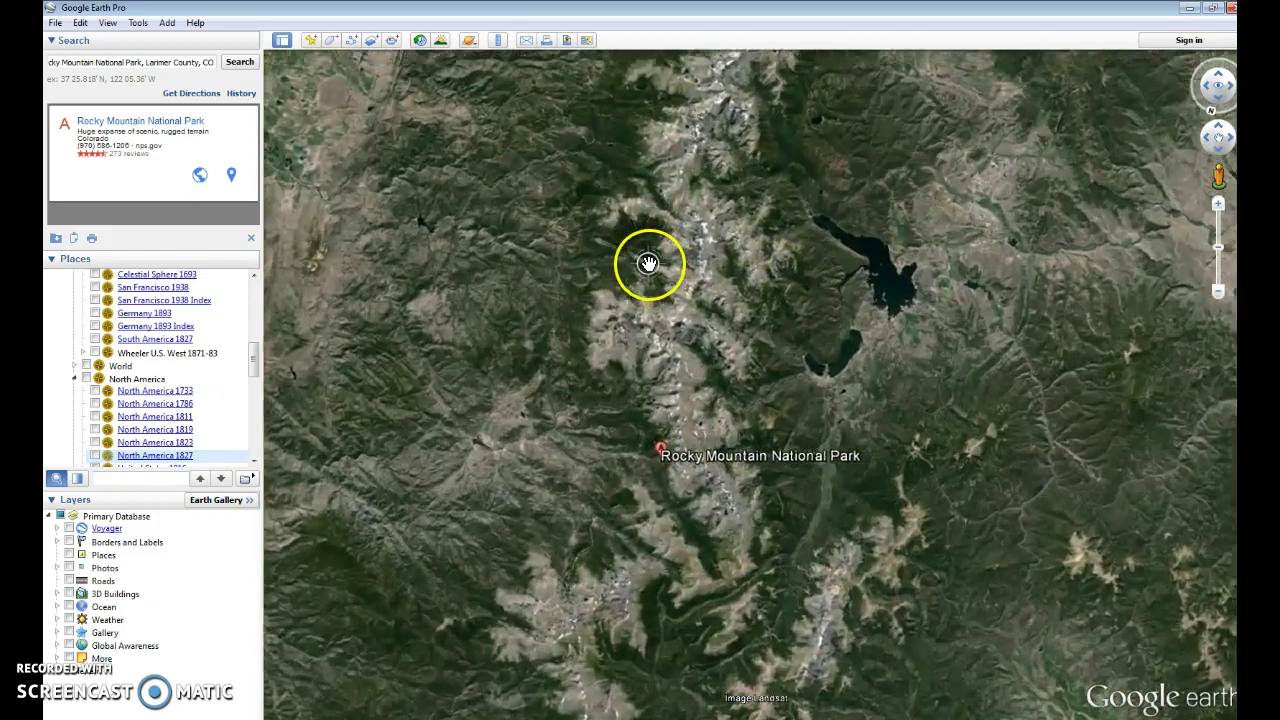
Step: Turn on historical imagery and view the park at 9/1988 and 9/1999
{"action": "left_click", "coordinate": [419, 42]}
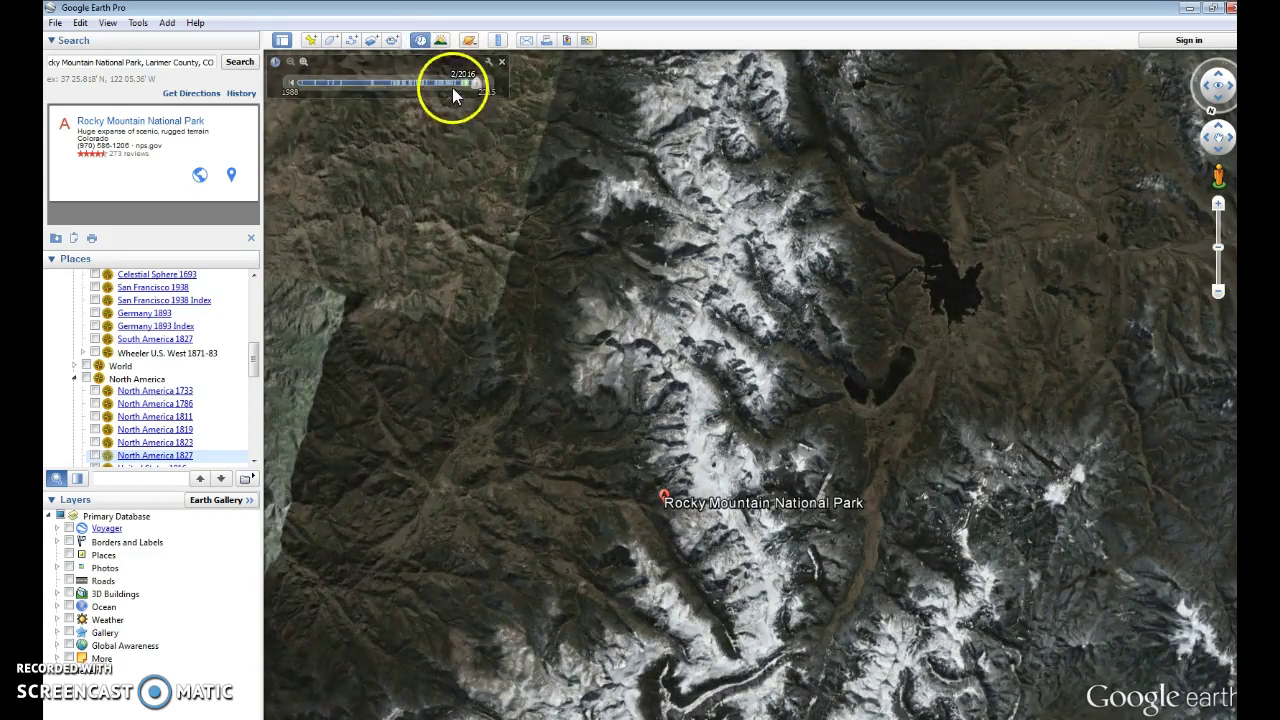
{"action": "left_click_drag", "start_coordinate": [476, 85], "coordinate": [299, 86]}
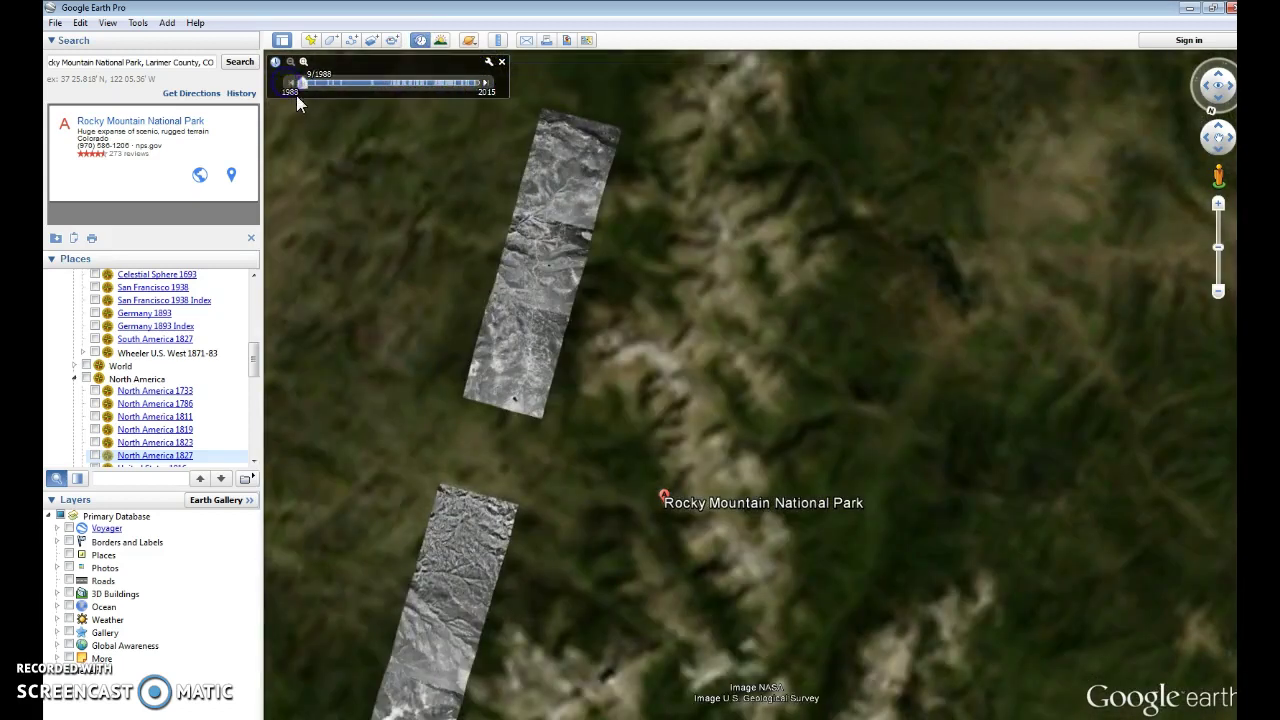
{"action": "left_click_drag", "start_coordinate": [314, 129], "coordinate": [505, 216]}
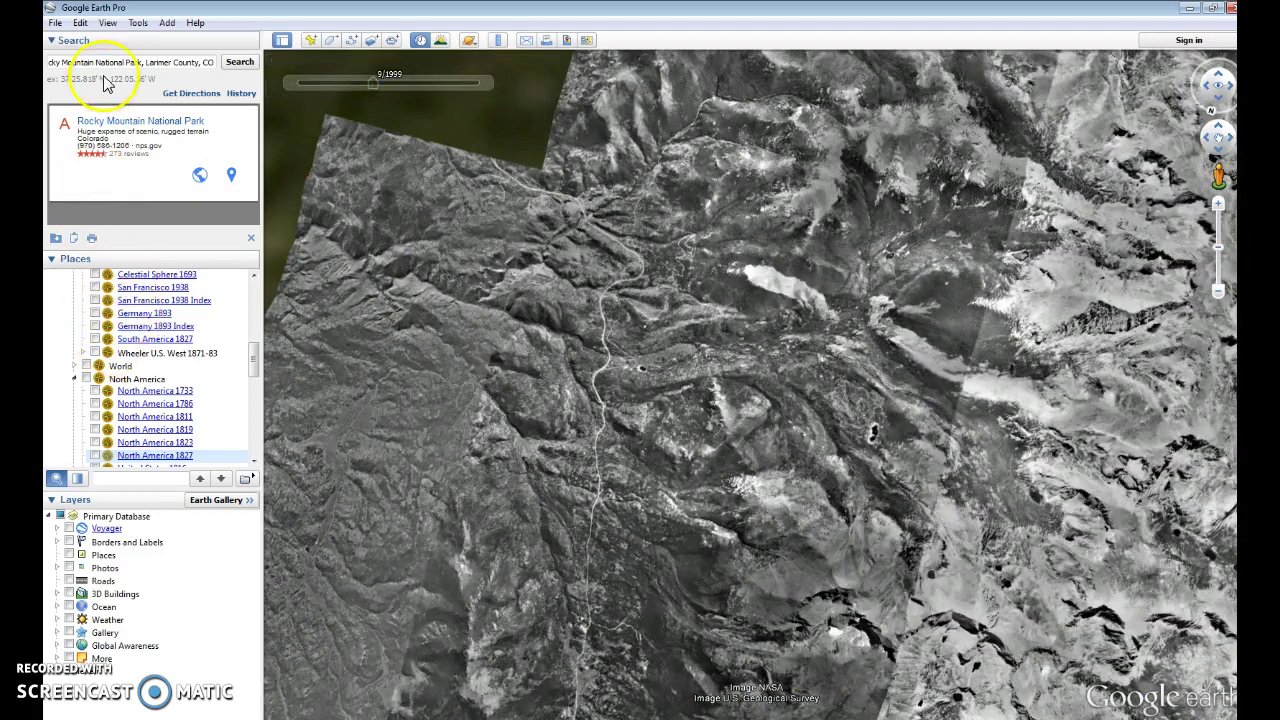
Step: Search for Denver and fly to it
{"action": "type", "text": "denv"}
{"action": "type", "text": "e"}
{"action": "key", "text": "BackSpace"}
{"action": "key", "text": "BackSpace"}
{"action": "type", "text": "nver"}
{"action": "key", "text": "Return"}
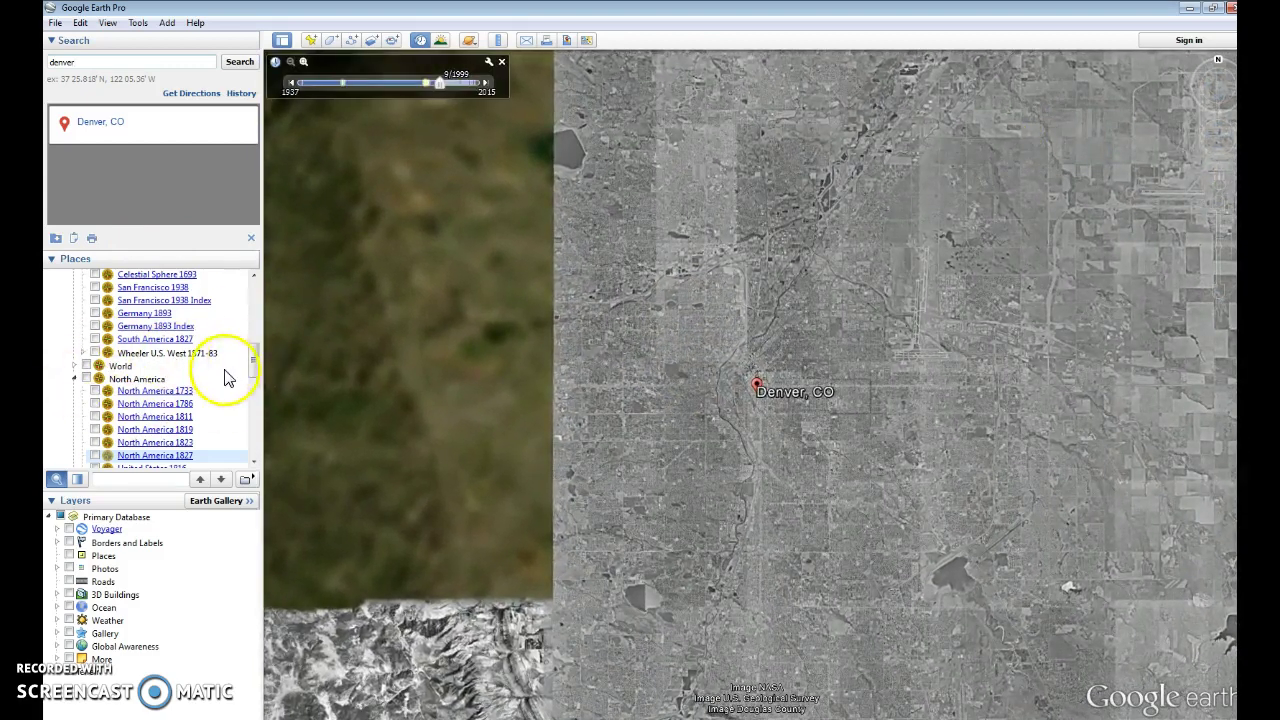
Step: Look through the Rumsey Historical Maps under North America in Places for one covering Denver
{"action": "left_click_drag", "start_coordinate": [254, 362], "coordinate": [247, 298]}
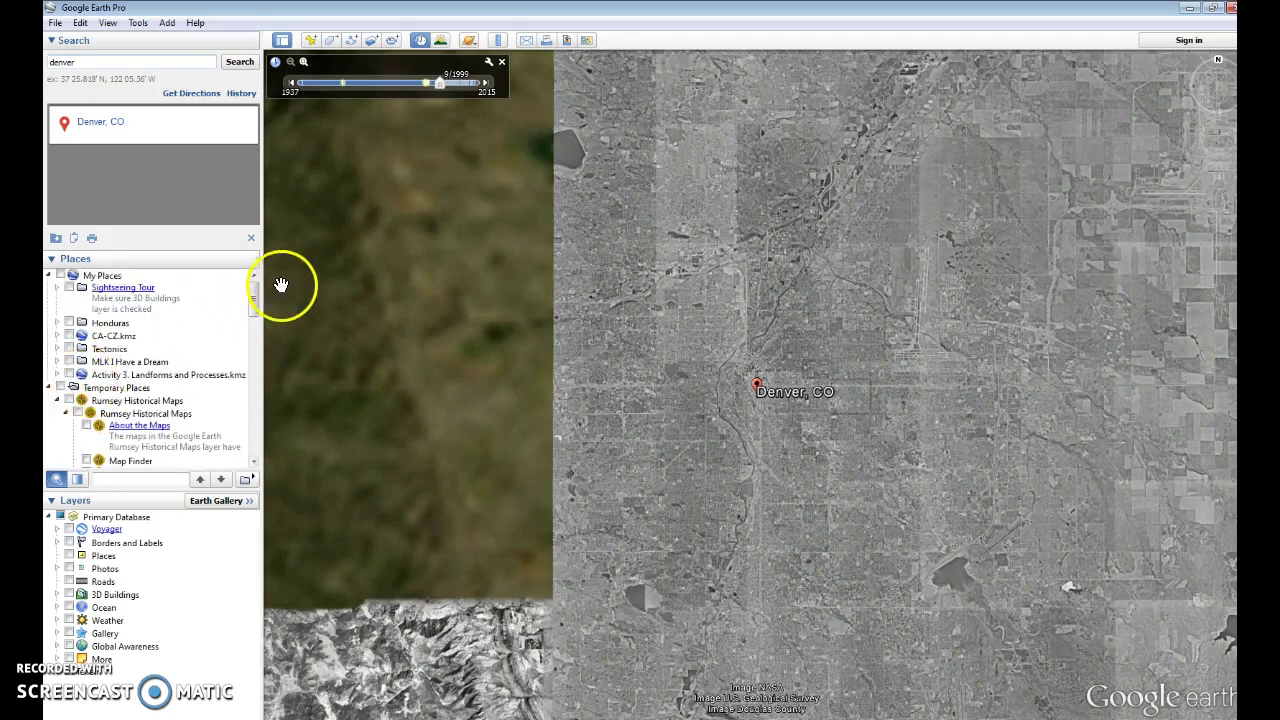
{"action": "scroll", "coordinate": [652, 342], "scroll_direction": "up", "scroll_amount": 3}
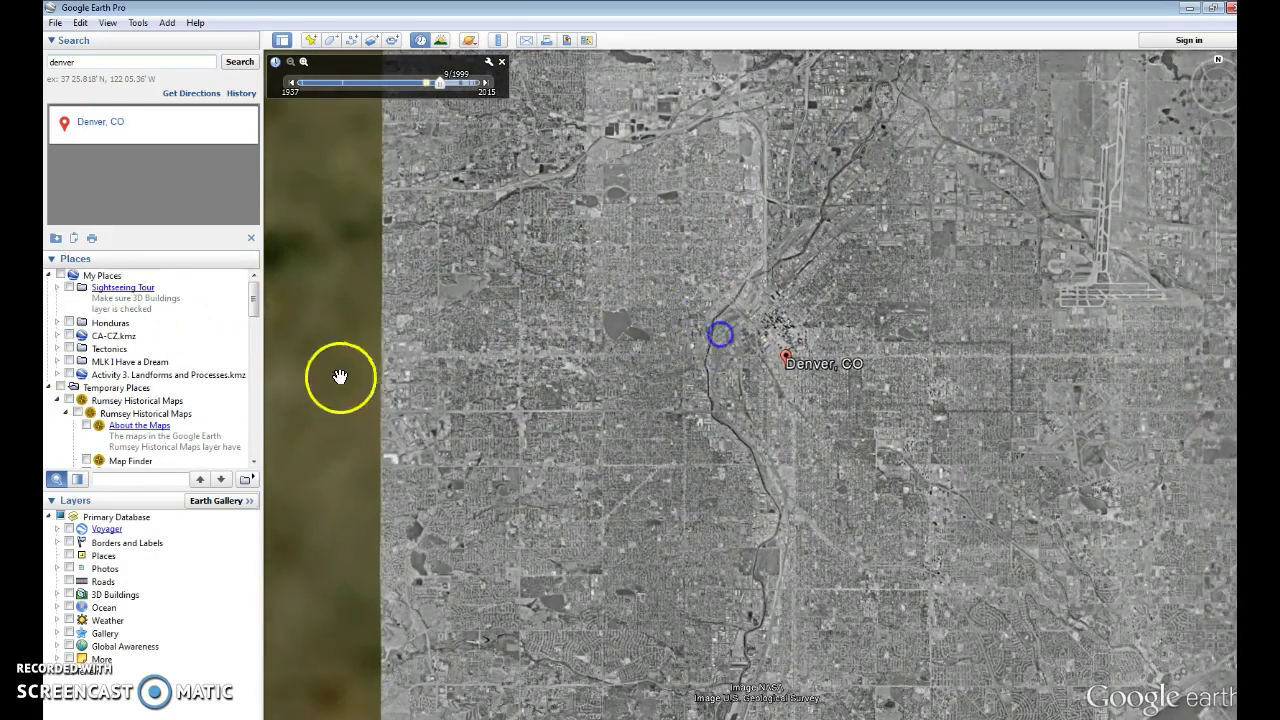
{"action": "left_click", "coordinate": [62, 390]}
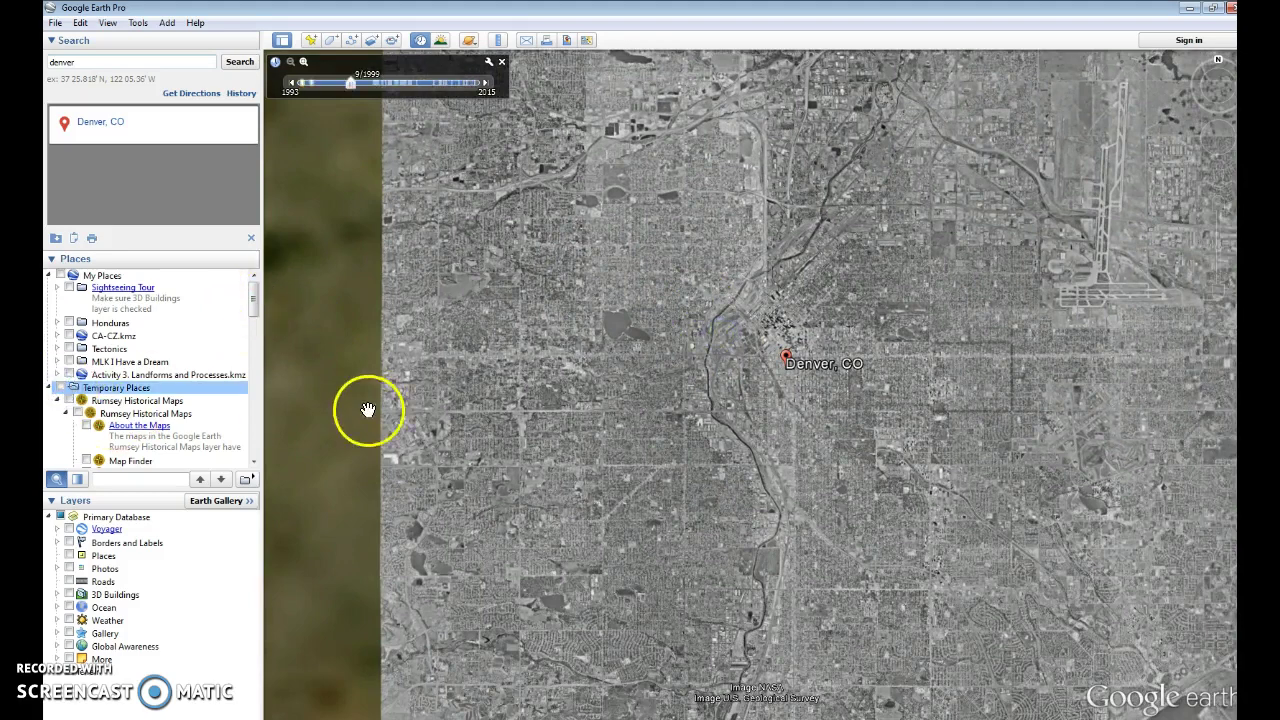
{"action": "left_click_drag", "start_coordinate": [366, 409], "coordinate": [563, 380]}
{"action": "left_click", "coordinate": [700, 409]}
{"action": "left_click", "coordinate": [250, 383]}
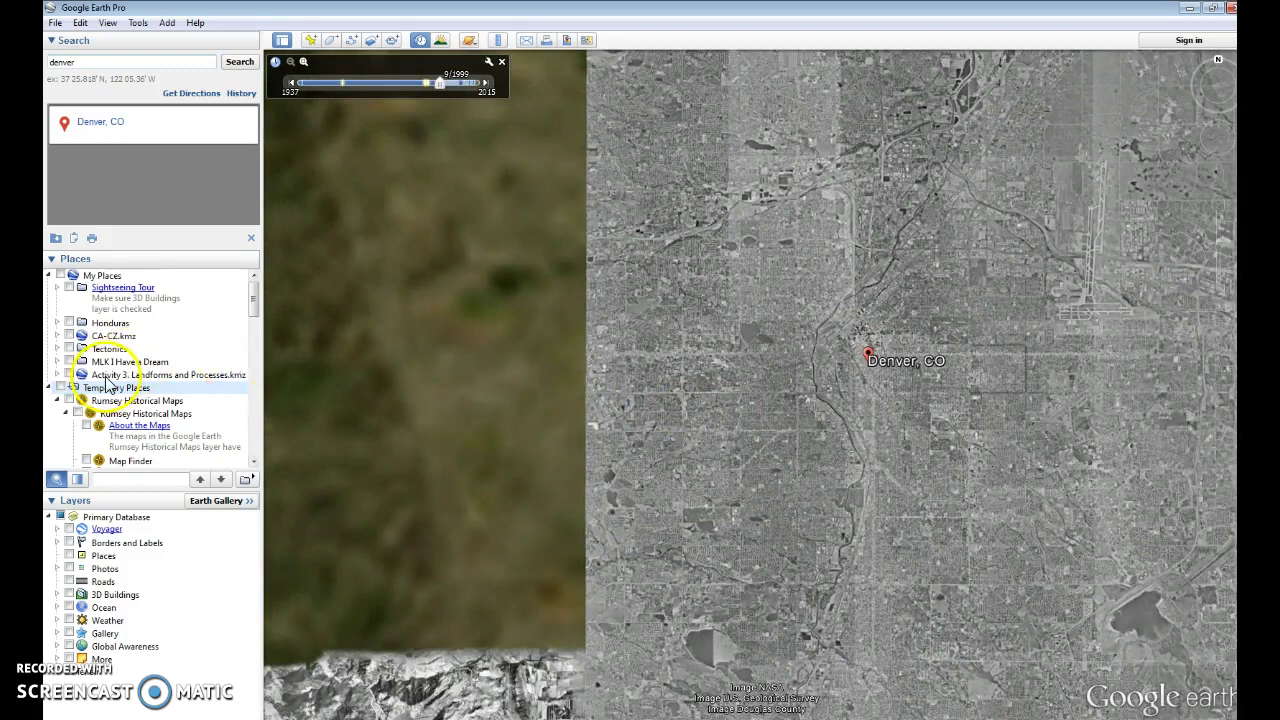
{"action": "left_click", "coordinate": [61, 390]}
{"action": "scroll", "coordinate": [62, 395], "scroll_direction": "down", "scroll_amount": 10}
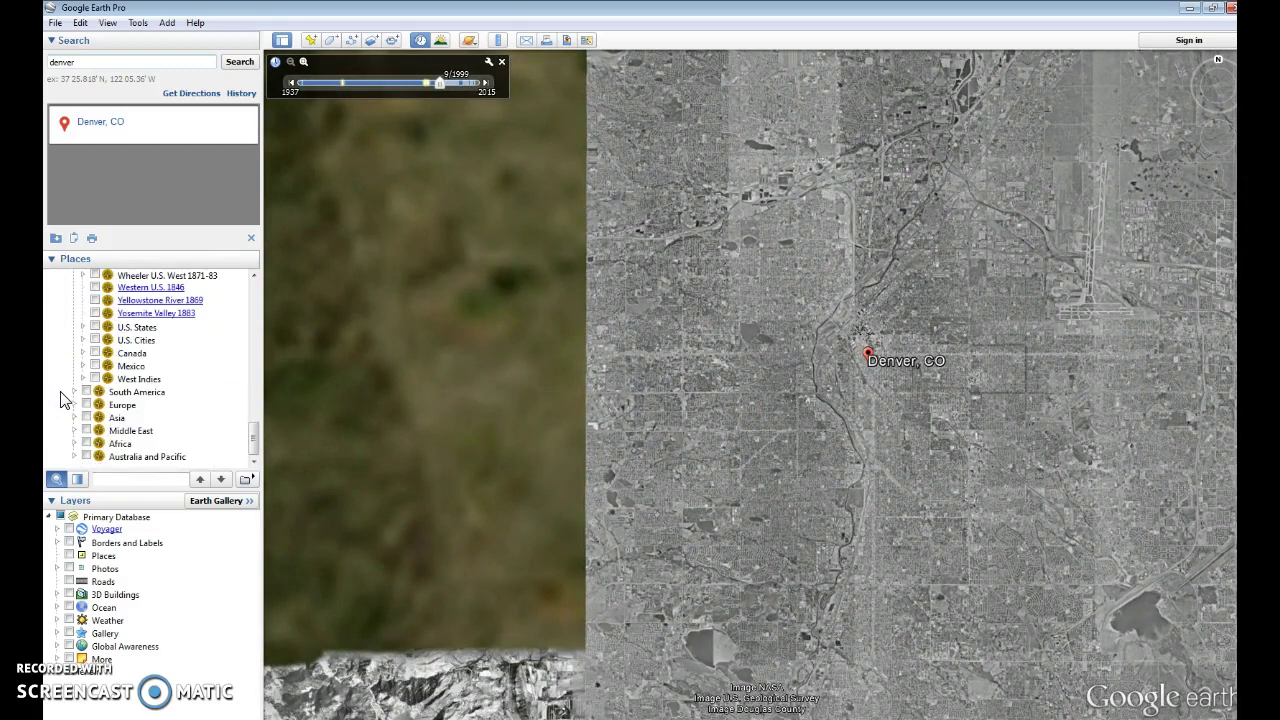
{"action": "scroll", "coordinate": [61, 399], "scroll_direction": "up", "scroll_amount": 5}
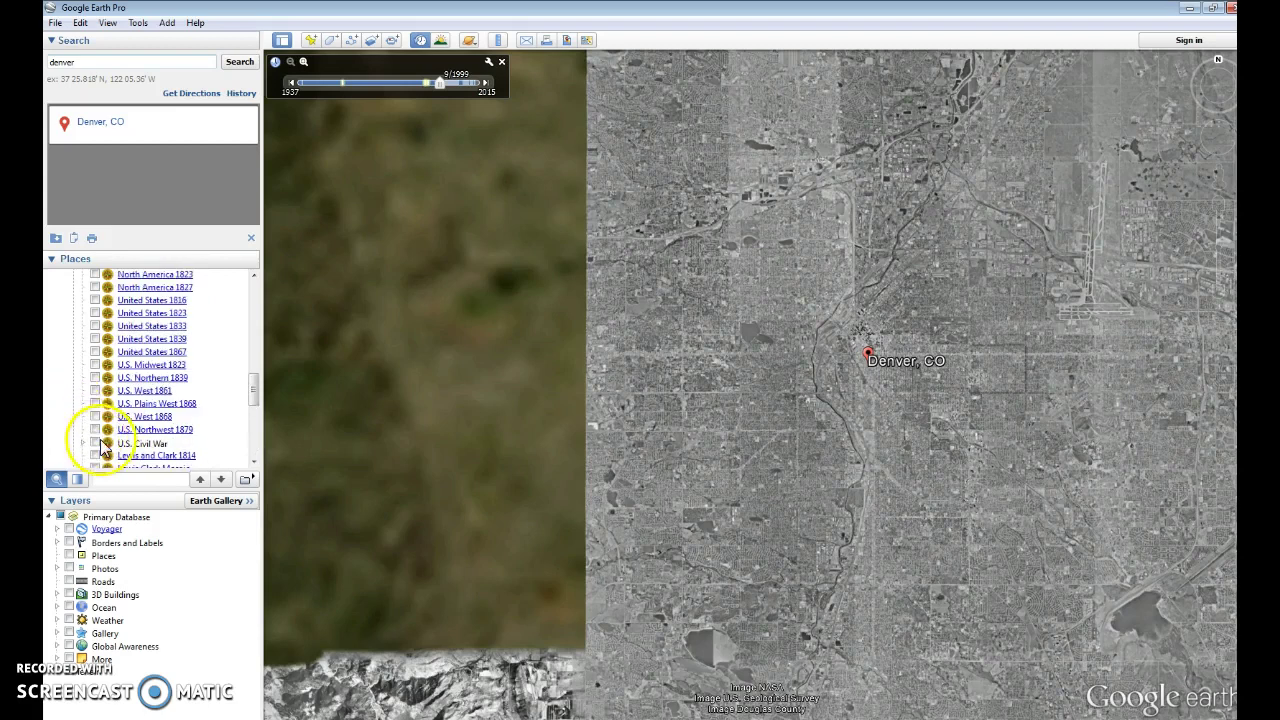
{"action": "scroll", "coordinate": [103, 400], "scroll_direction": "down", "scroll_amount": 1}
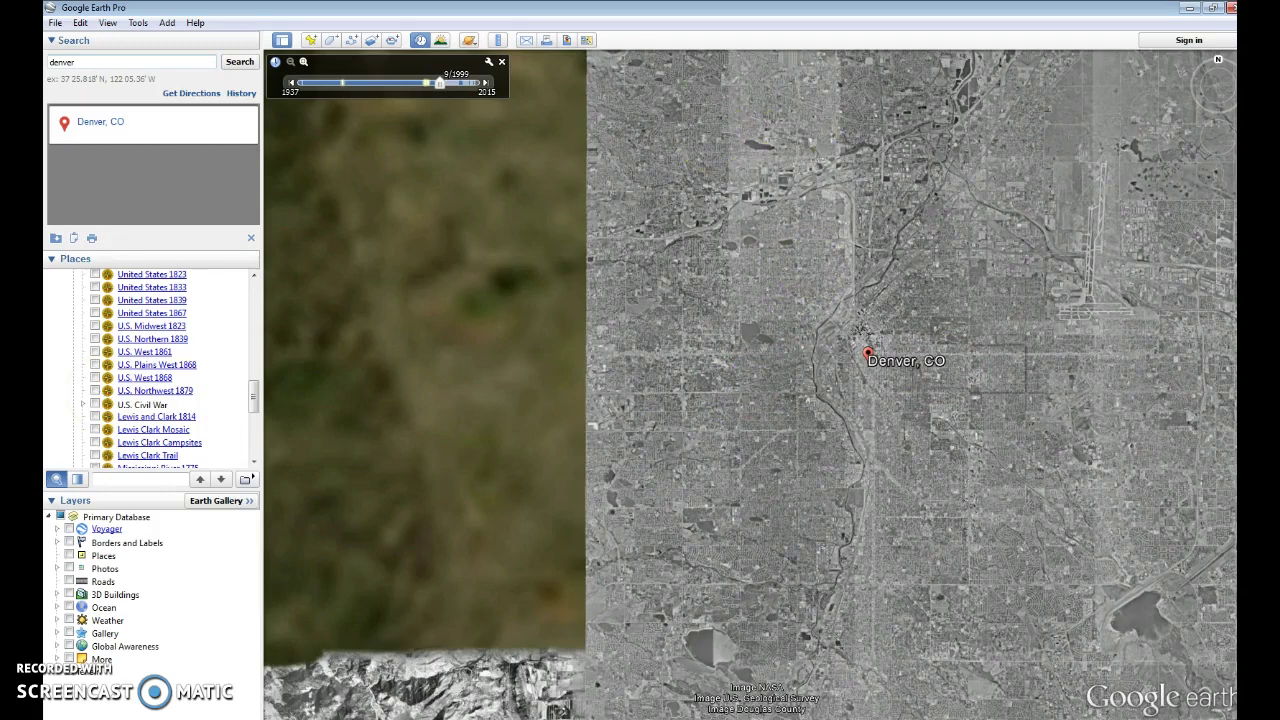
Step: Enter Street View on Welton St in downtown Denver and look around at the surrounding buildings
{"action": "mouse_move", "coordinate": [1187, 150]}
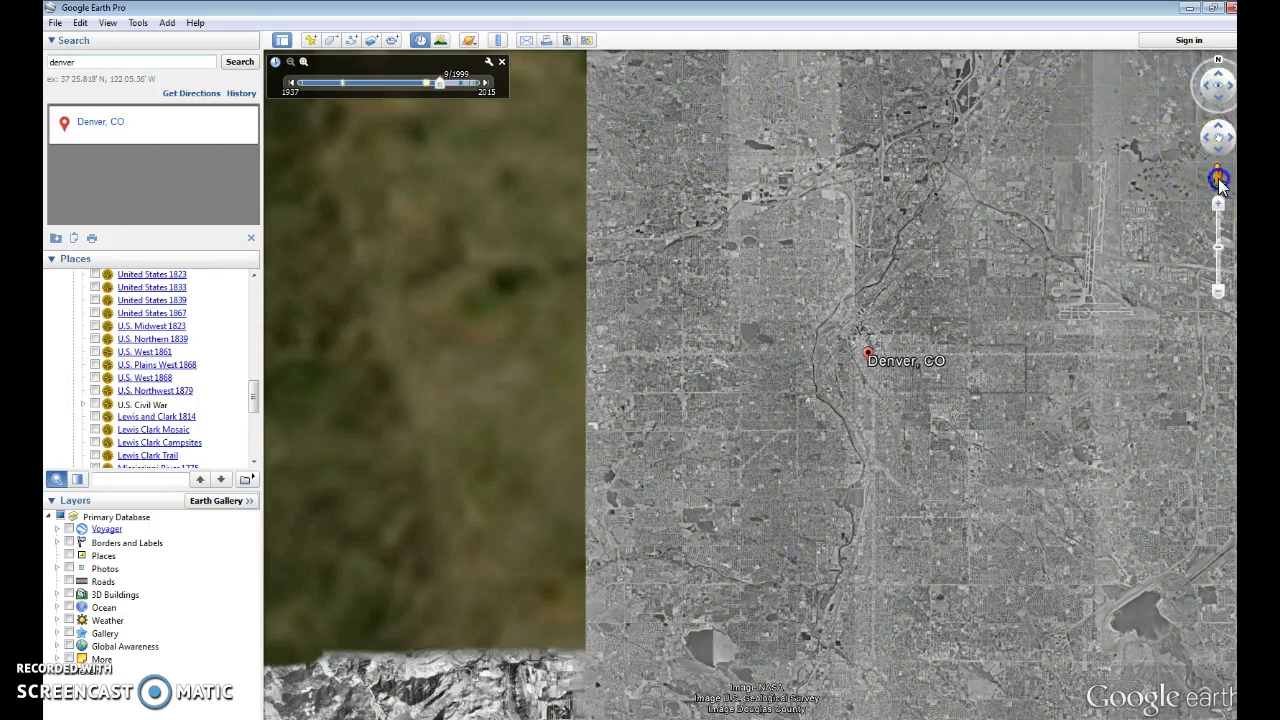
{"action": "left_click_drag", "start_coordinate": [939, 333], "coordinate": [866, 337]}
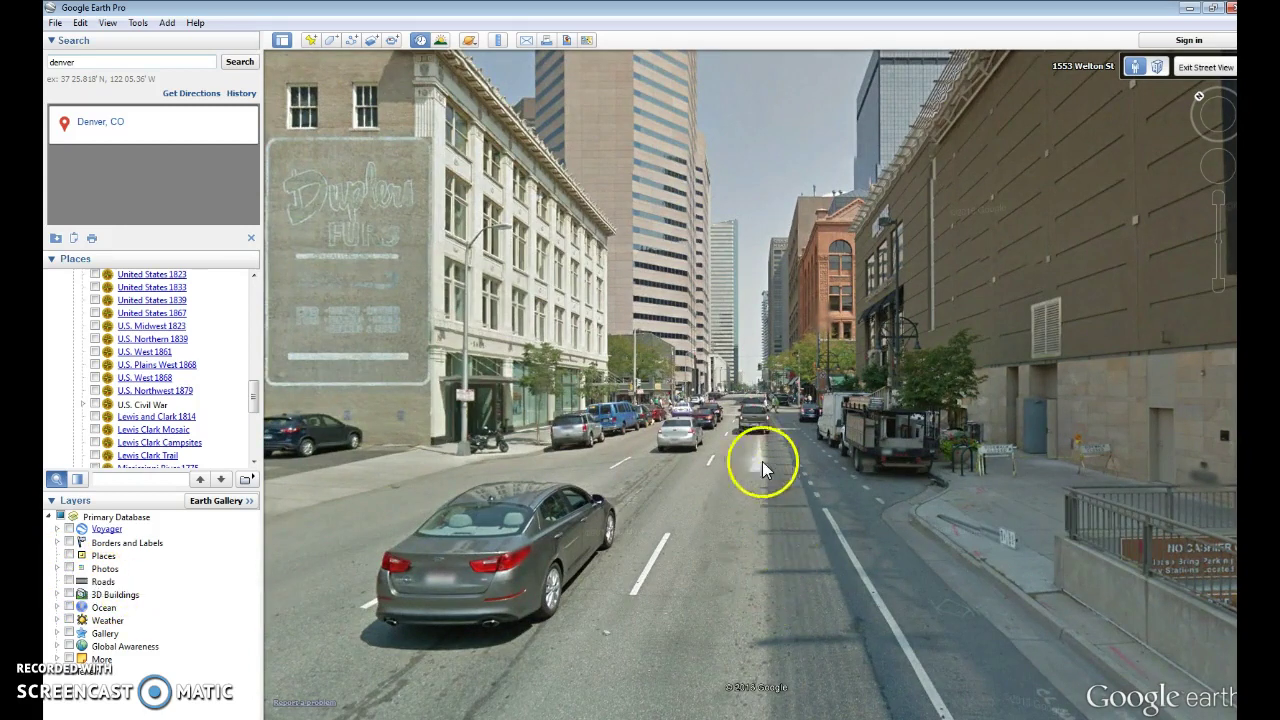
{"action": "double_click", "coordinate": [928, 397]}
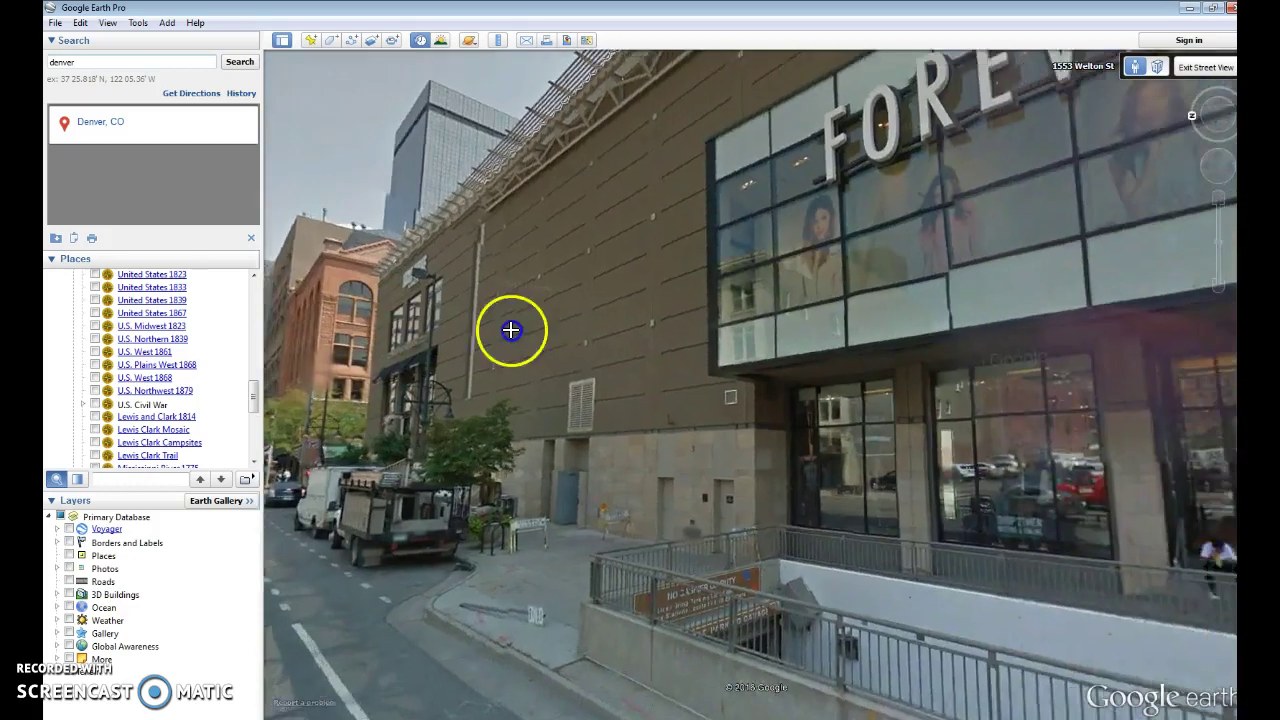
{"action": "left_click_drag", "start_coordinate": [511, 330], "coordinate": [958, 262]}
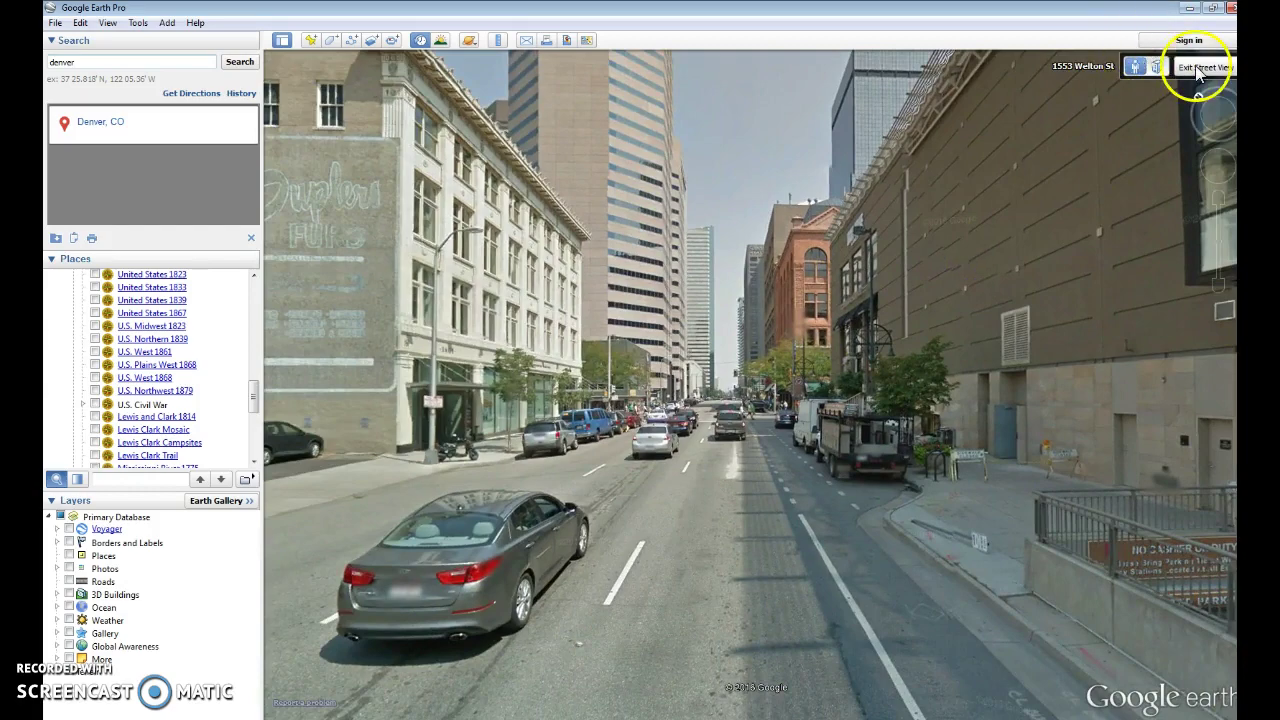
Step: Move along Welton St to the nearby intersection and examine the buildings and parking lots around it
{"action": "left_click_drag", "start_coordinate": [543, 357], "coordinate": [529, 371]}
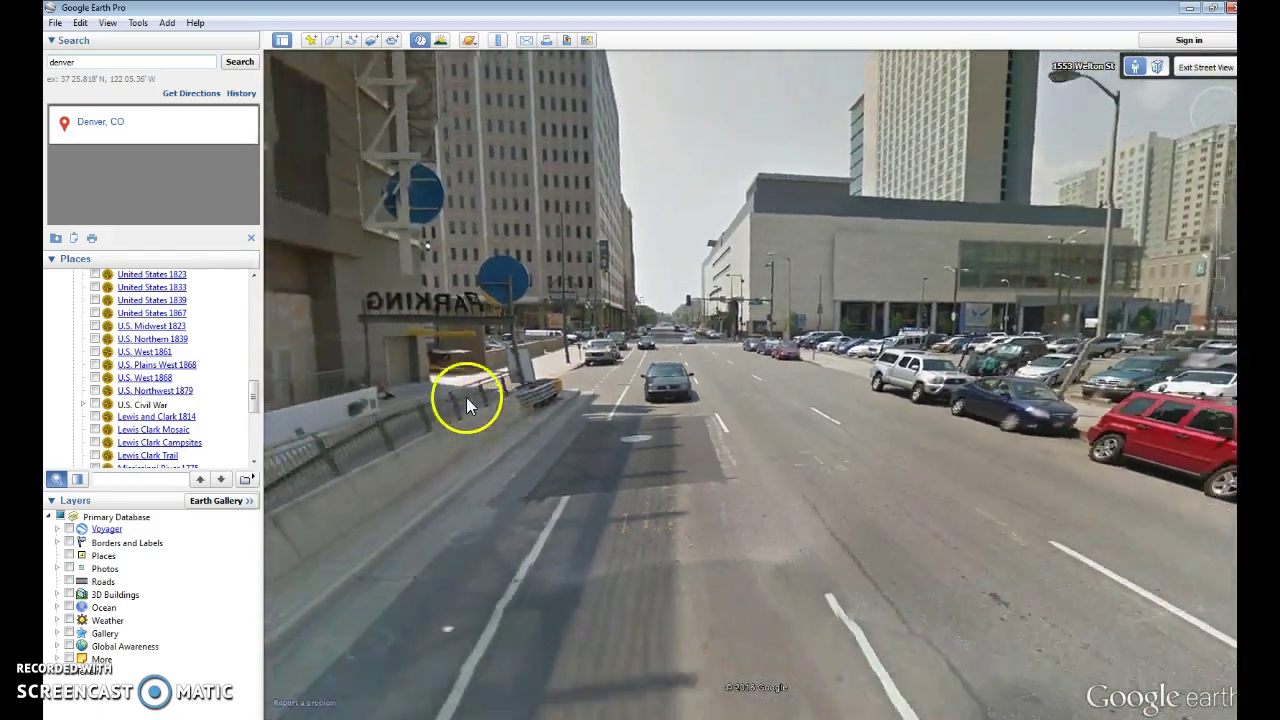
{"action": "double_click", "coordinate": [466, 397]}
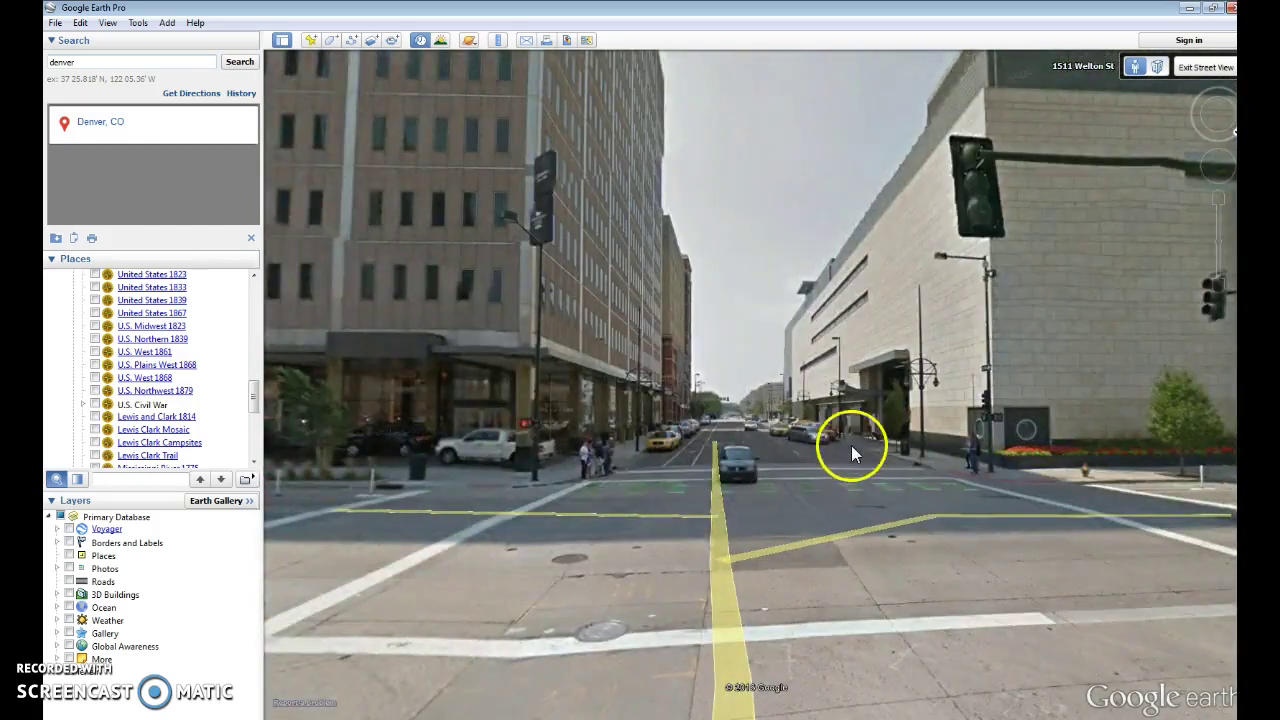
{"action": "left_click_drag", "start_coordinate": [851, 445], "coordinate": [343, 458]}
{"action": "left_click_drag", "start_coordinate": [807, 440], "coordinate": [578, 391]}
{"action": "left_click", "coordinate": [943, 429]}
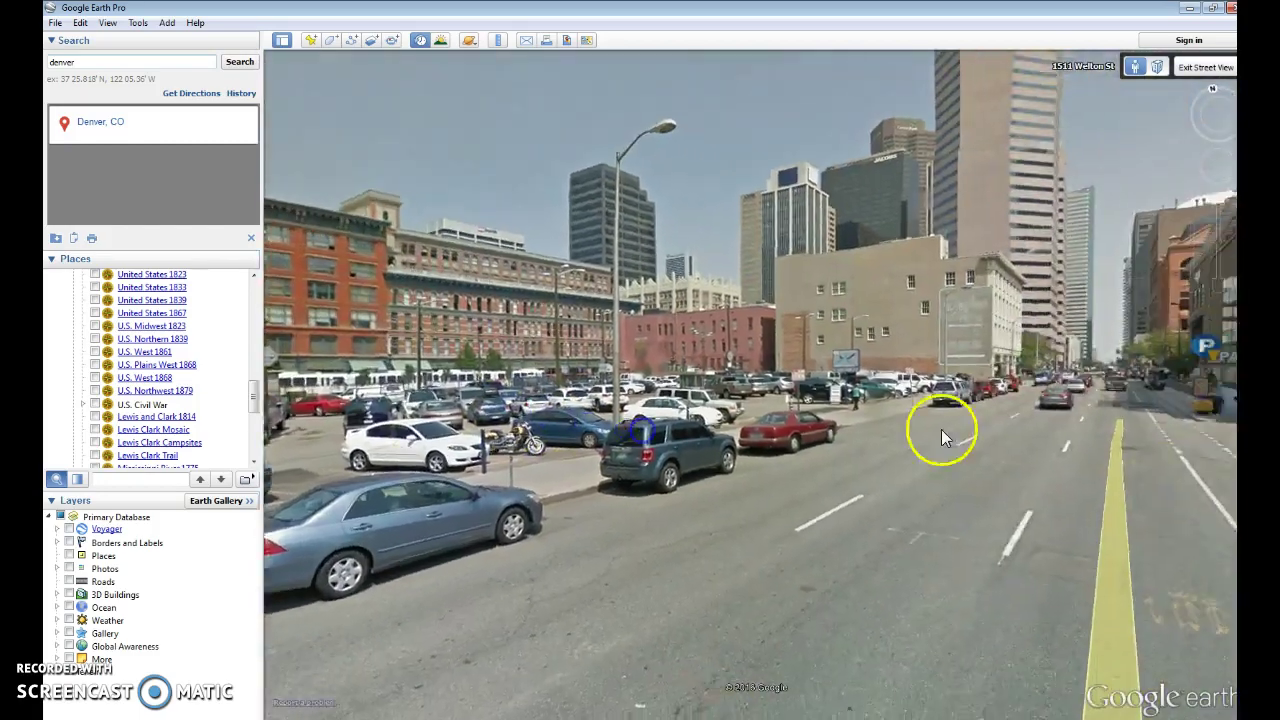
{"action": "left_click_drag", "start_coordinate": [808, 358], "coordinate": [496, 331]}
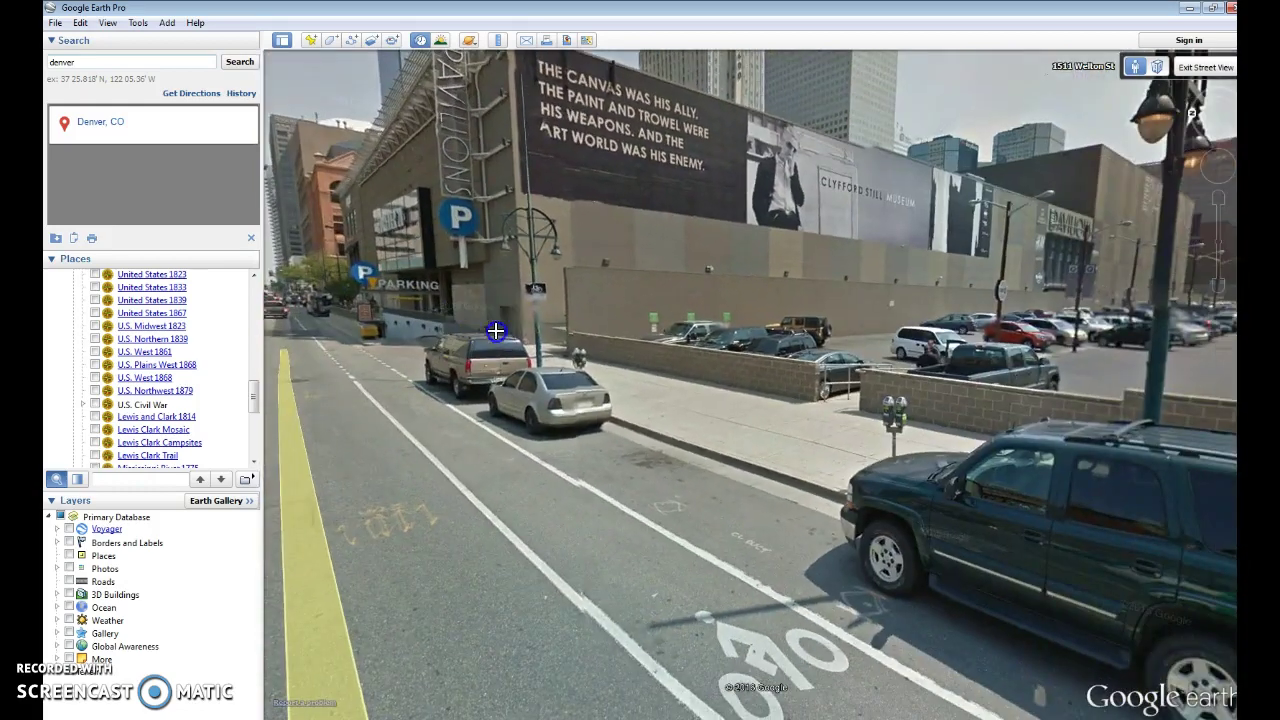
Step: Examine the Welton St intersection's road surface, crosswalks and bike lane in Street View
{"action": "left_click_drag", "start_coordinate": [728, 365], "coordinate": [838, 428]}
{"action": "left_click", "coordinate": [838, 428]}
{"action": "left_click", "coordinate": [743, 429]}
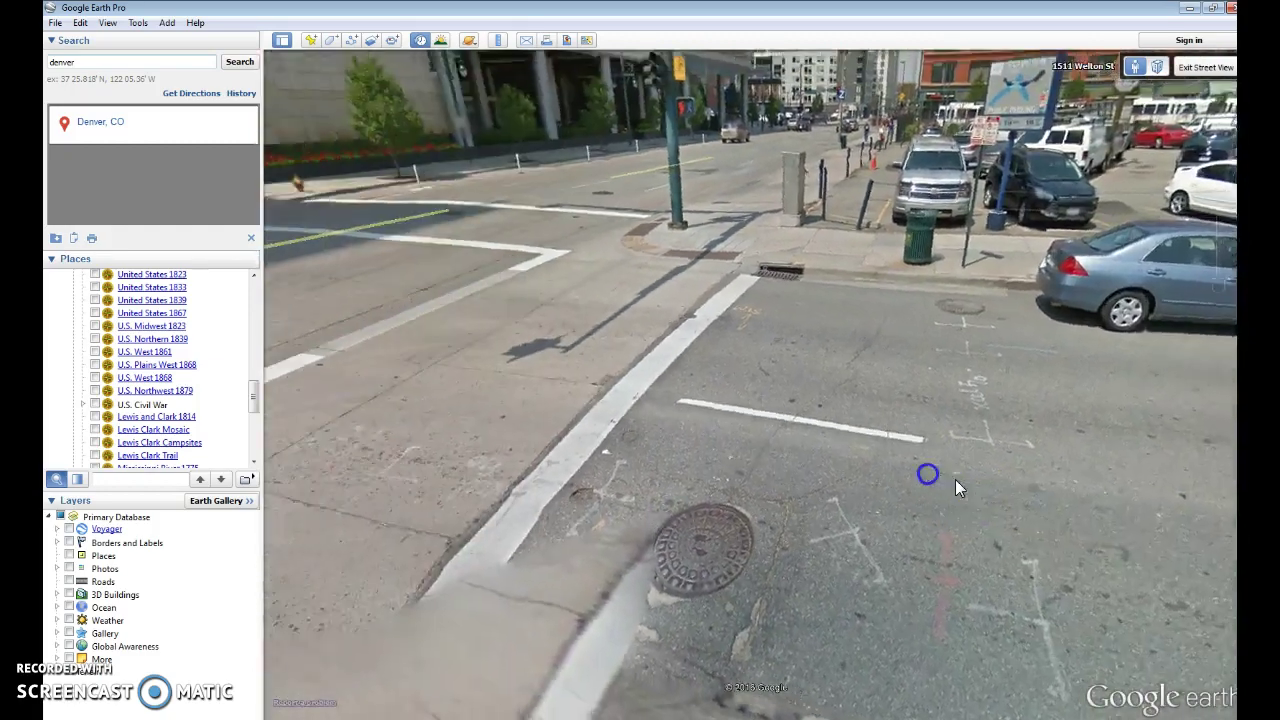
{"action": "left_click", "coordinate": [810, 435]}
{"action": "left_click", "coordinate": [914, 528]}
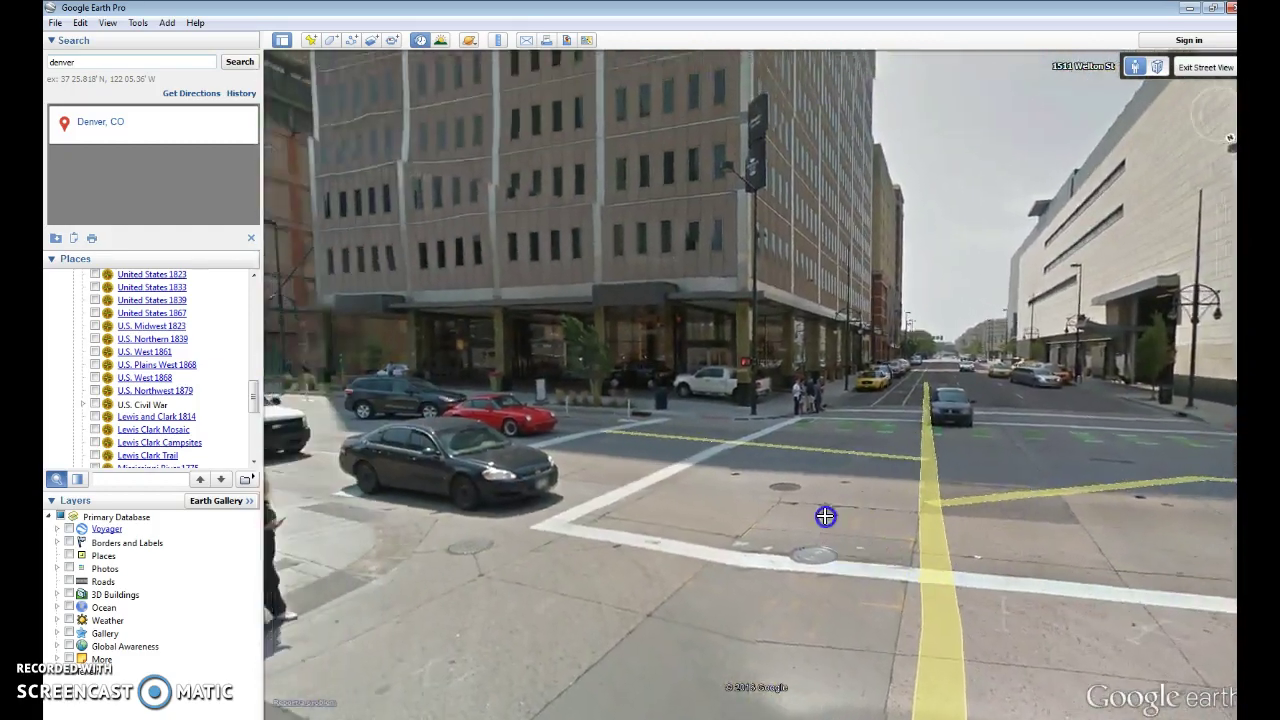
{"action": "left_click", "coordinate": [835, 556]}
{"action": "left_click", "coordinate": [897, 570]}
{"action": "left_click", "coordinate": [819, 545]}
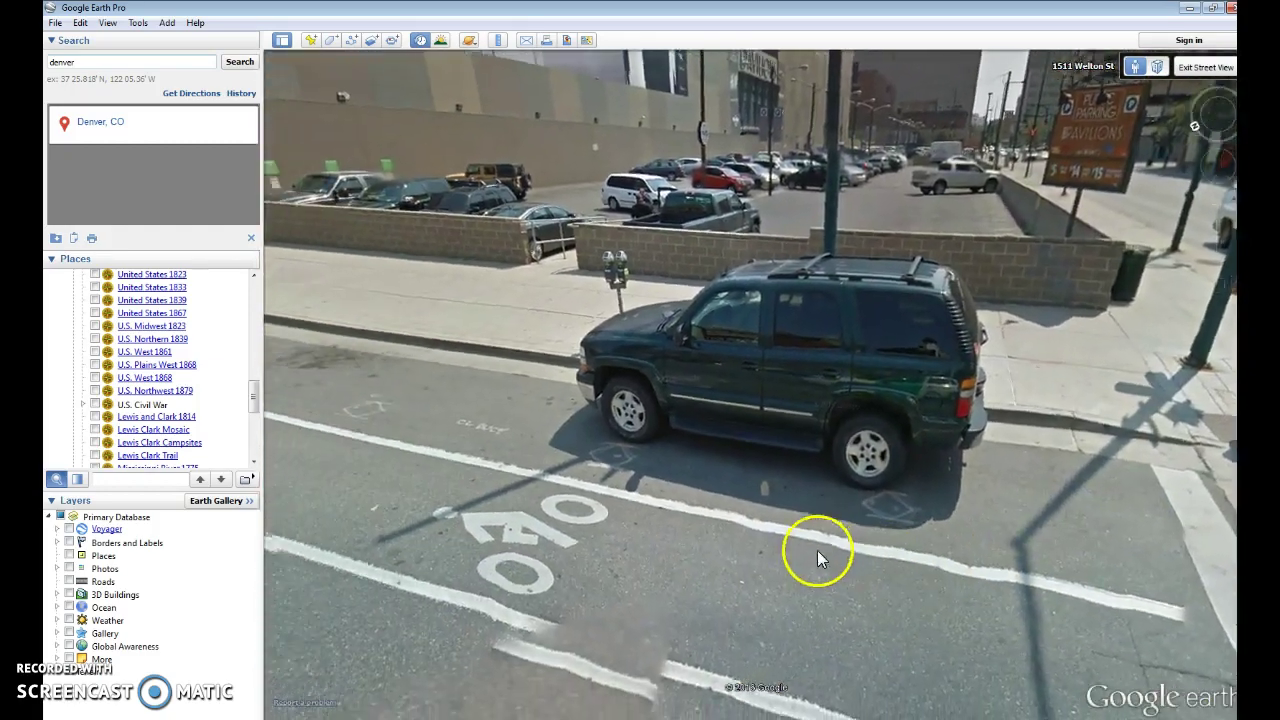
{"action": "left_click", "coordinate": [742, 523]}
{"action": "left_click", "coordinate": [413, 245]}
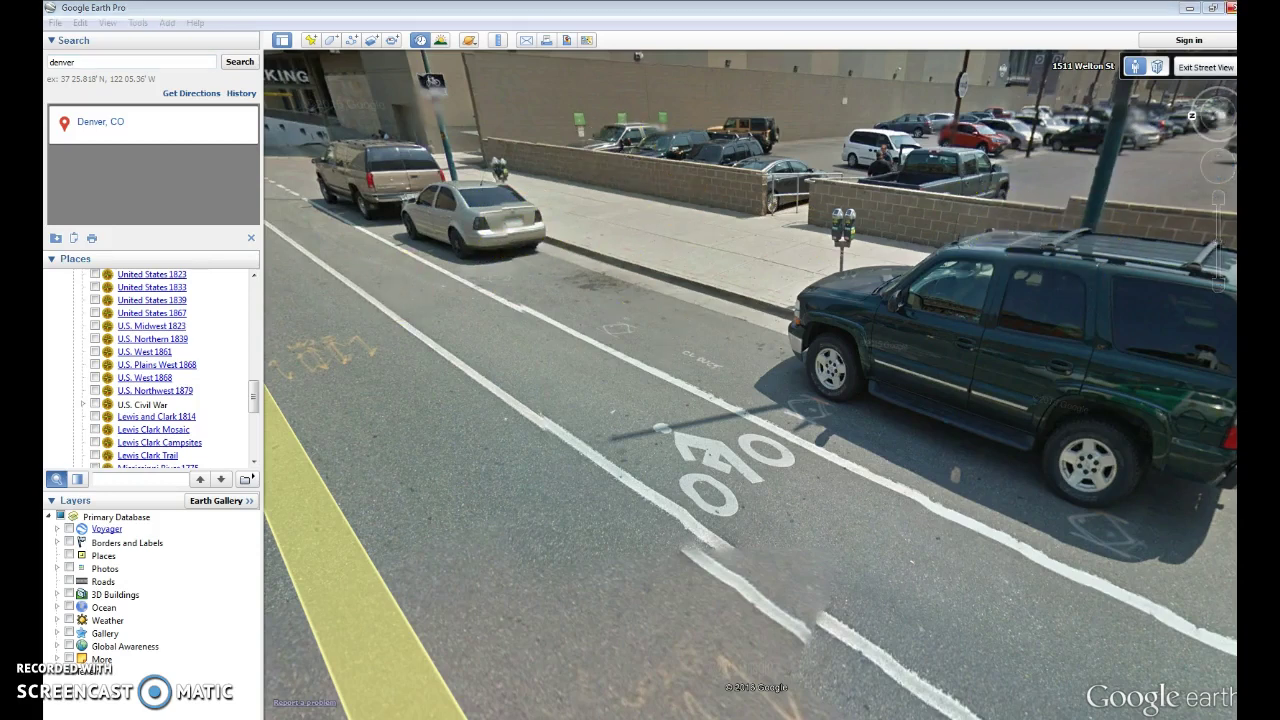
Step: Switch to the web browser and view the 1884 San Francisco entrance chart and the Google Maps page for San Francisco
{"action": "key", "text": "alt+Tab"}
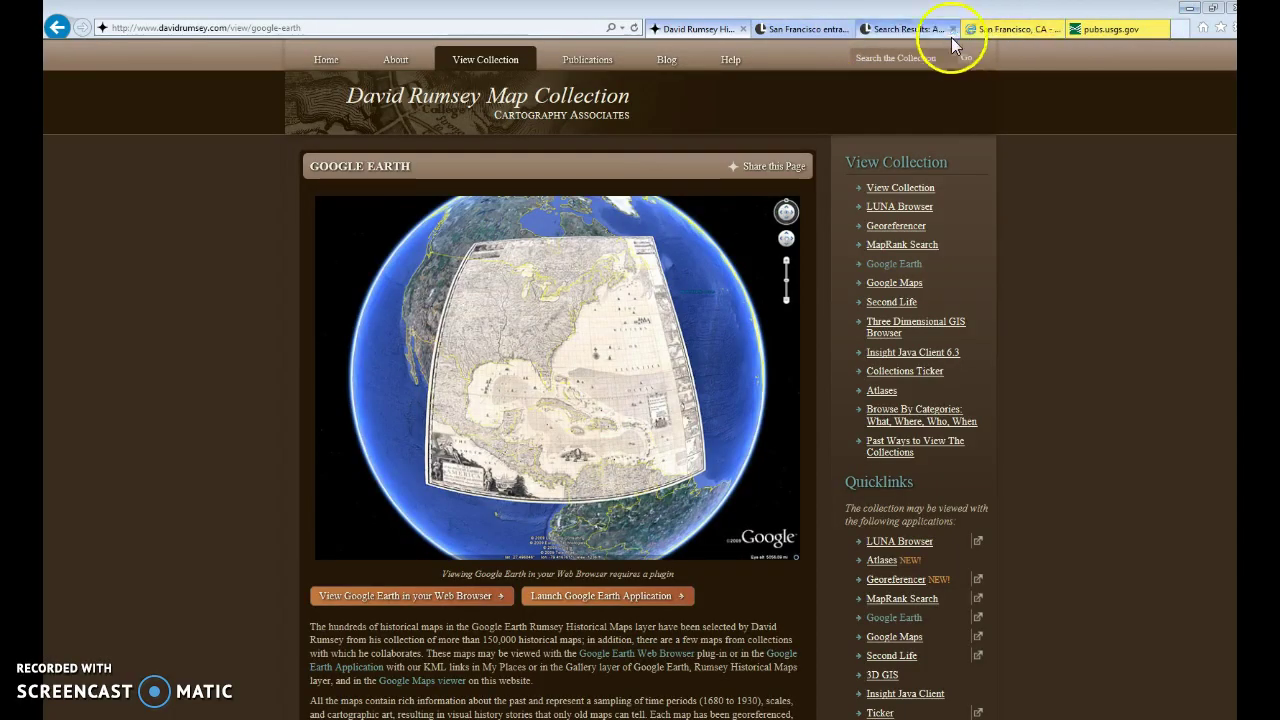
{"action": "left_click", "coordinate": [905, 29]}
{"action": "left_click", "coordinate": [826, 34]}
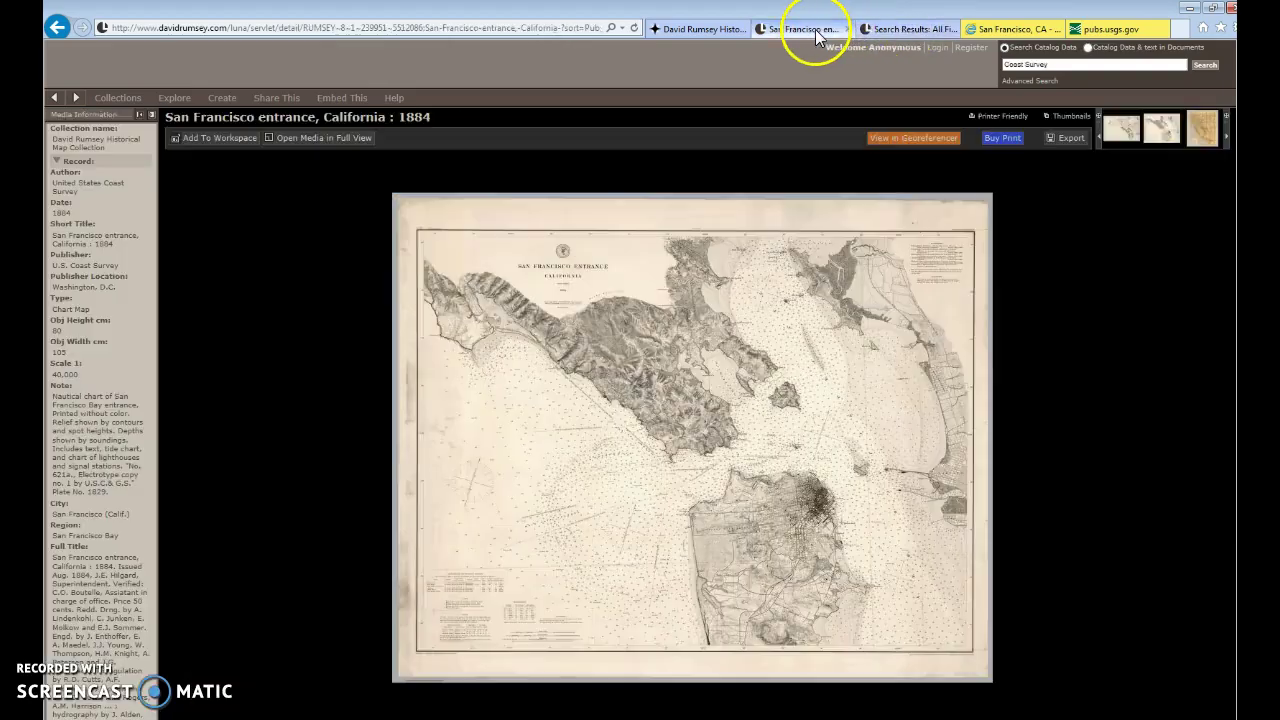
{"action": "left_click", "coordinate": [1015, 29]}
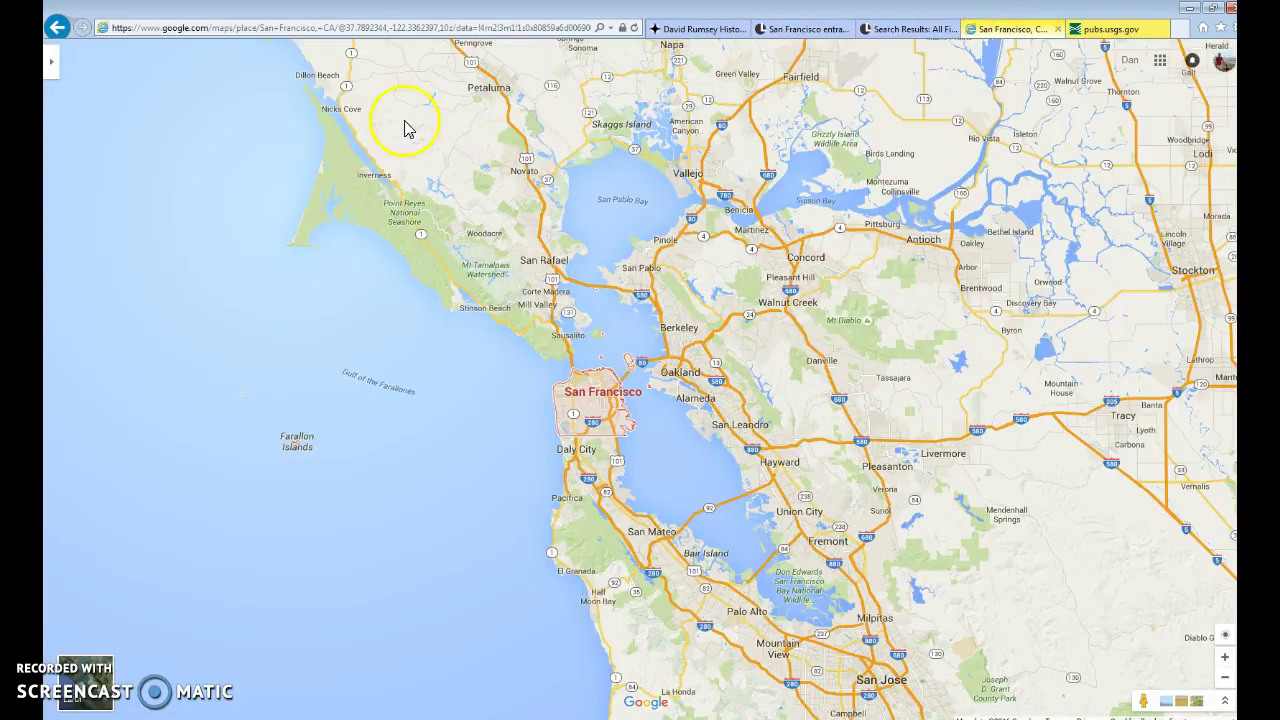
Step: Turn on the terrain layer for the San Francisco map to show topography and elevation
{"action": "left_click", "coordinate": [52, 72]}
{"action": "left_click", "coordinate": [63, 70]}
{"action": "left_click", "coordinate": [107, 220]}
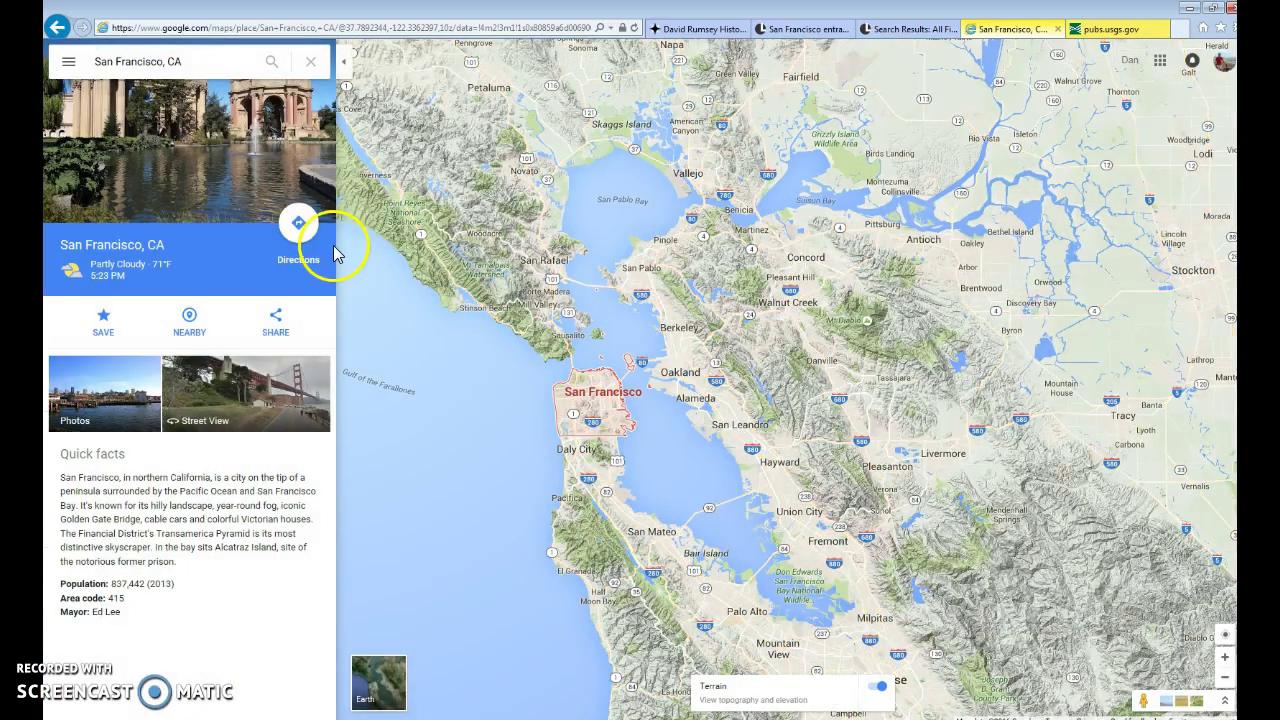
Step: Examine the shaded terrain relief of the hills and valleys between Danville and St. Mary's College of California
{"action": "scroll", "coordinate": [798, 346], "scroll_direction": "up", "scroll_amount": 3}
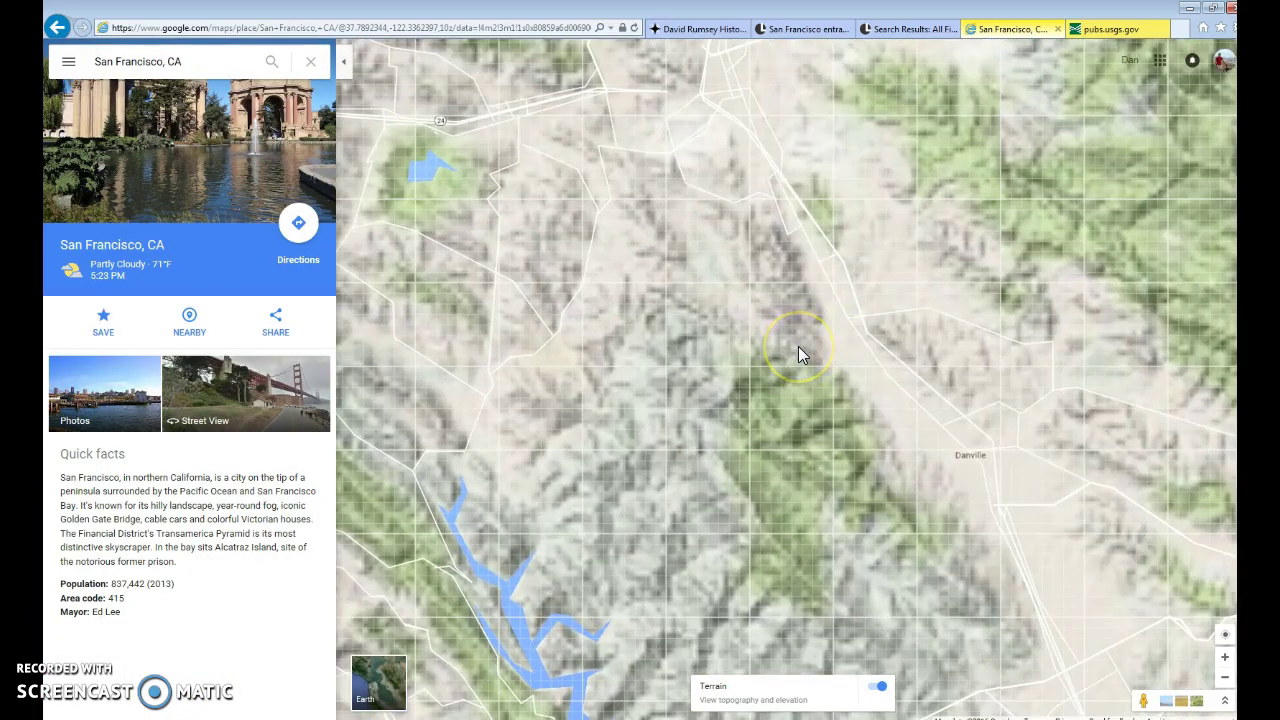
{"action": "double_click", "coordinate": [712, 357]}
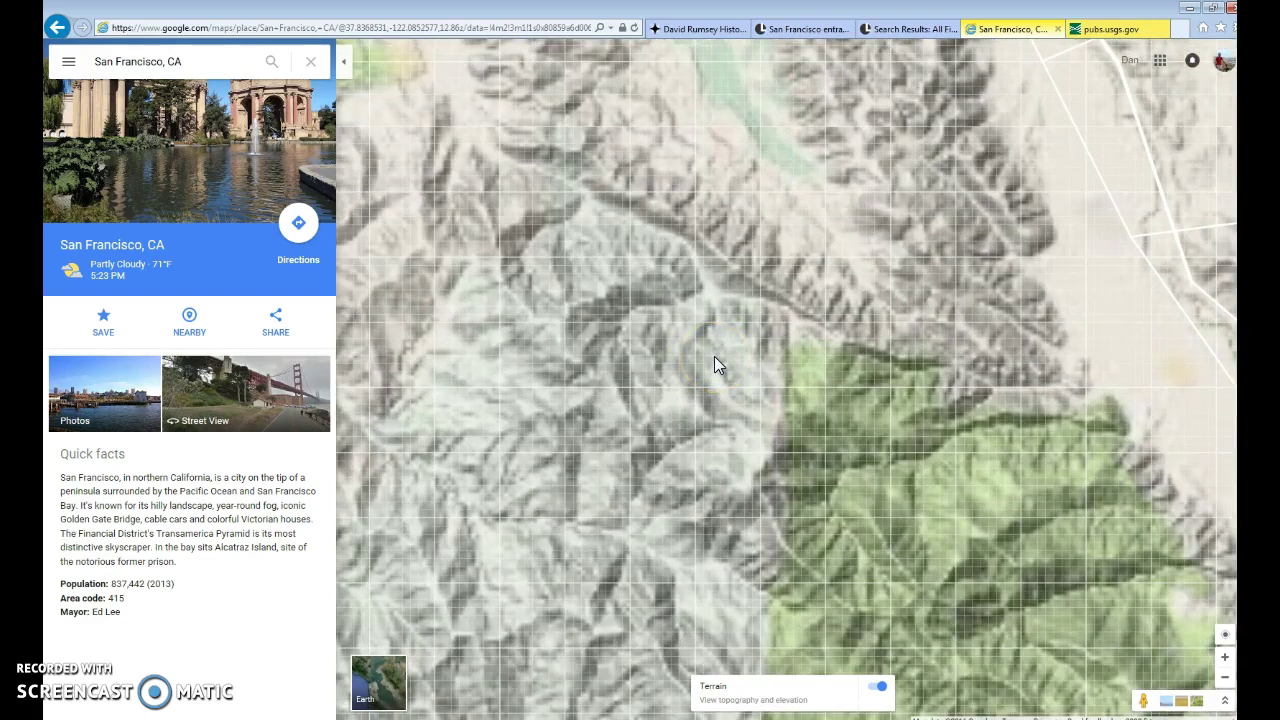
{"action": "left_click", "coordinate": [651, 309]}
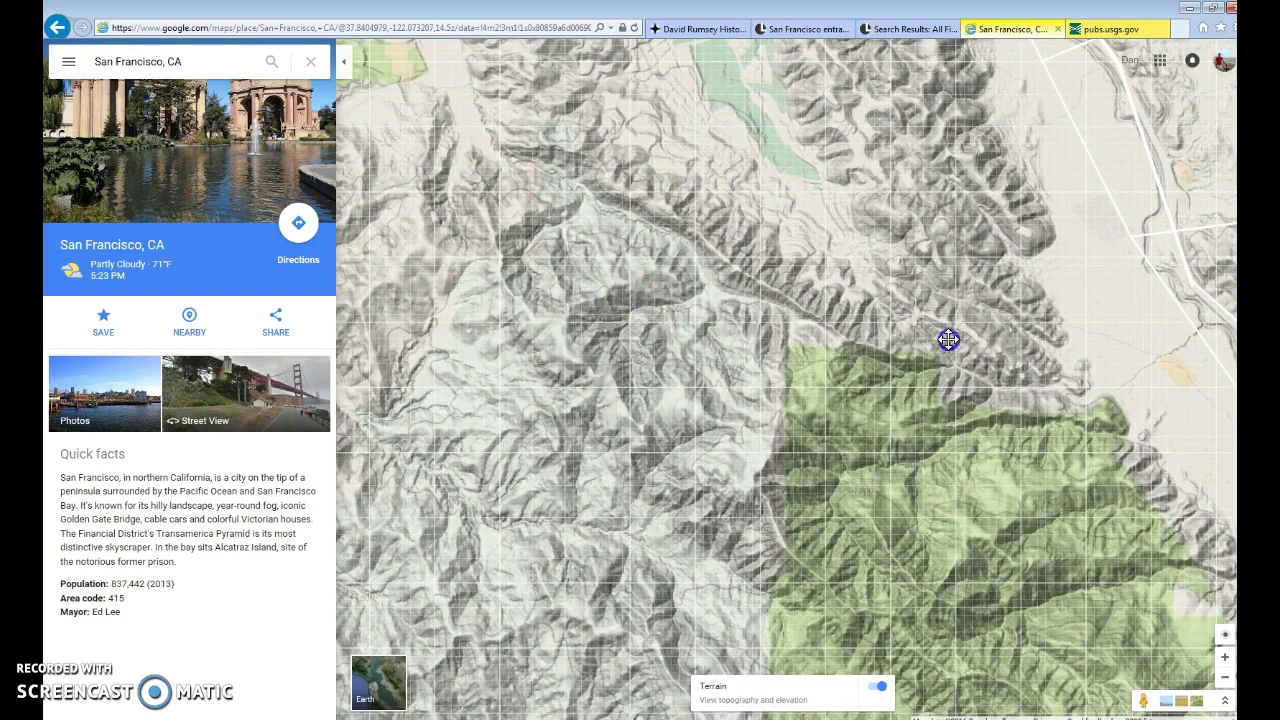
{"action": "double_click", "coordinate": [862, 342]}
{"action": "double_click", "coordinate": [862, 342]}
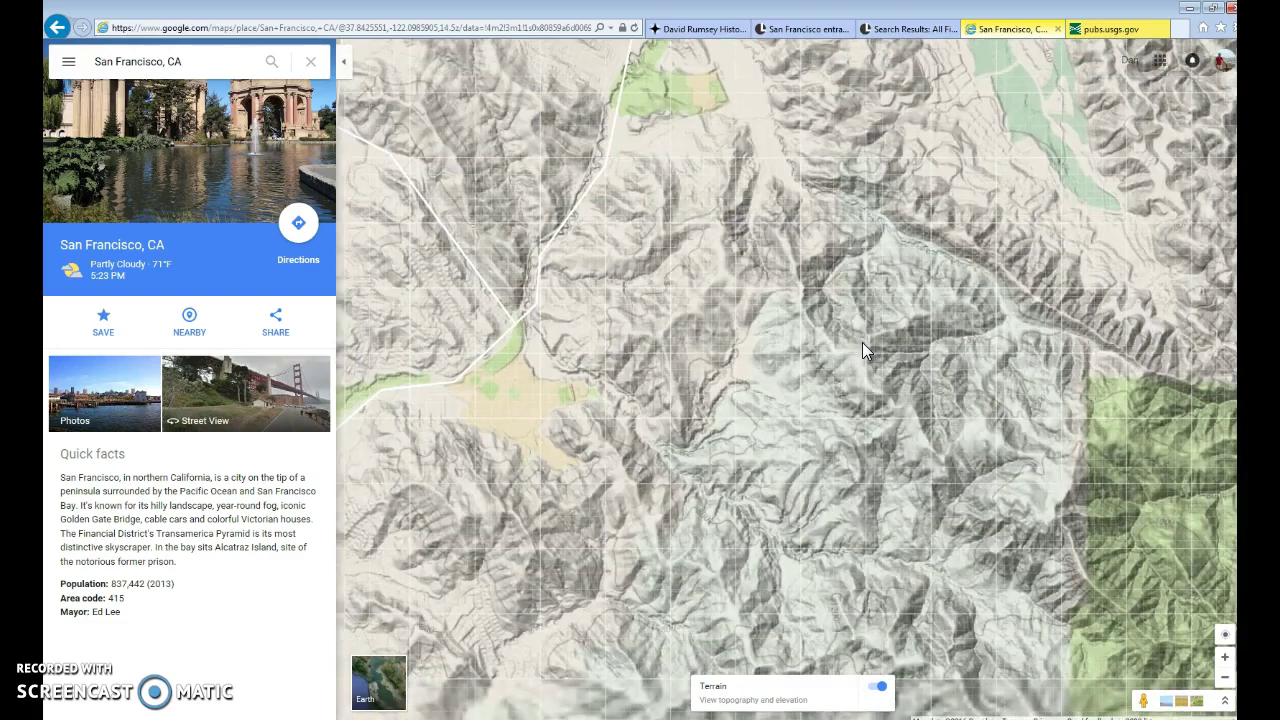
{"action": "left_click", "coordinate": [892, 259]}
{"action": "left_click_drag", "start_coordinate": [892, 259], "coordinate": [820, 266]}
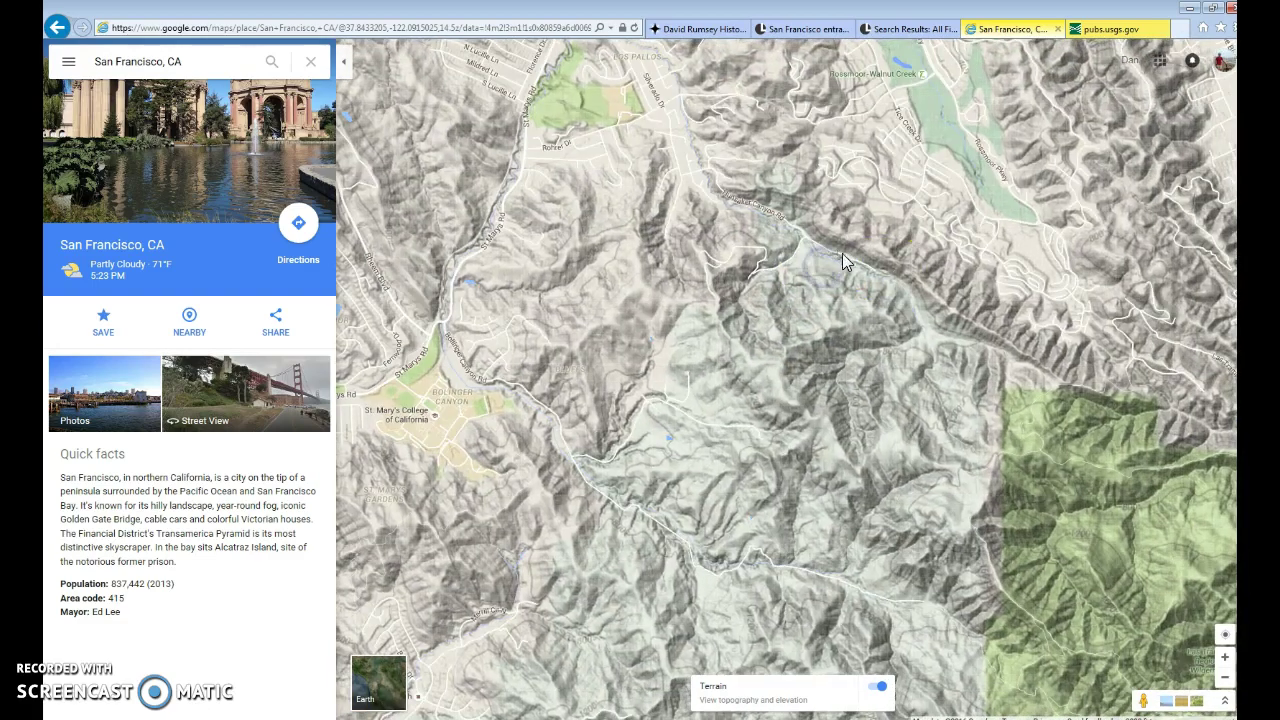
{"action": "left_click", "coordinate": [917, 320]}
{"action": "left_click_drag", "start_coordinate": [917, 320], "coordinate": [1014, 380]}
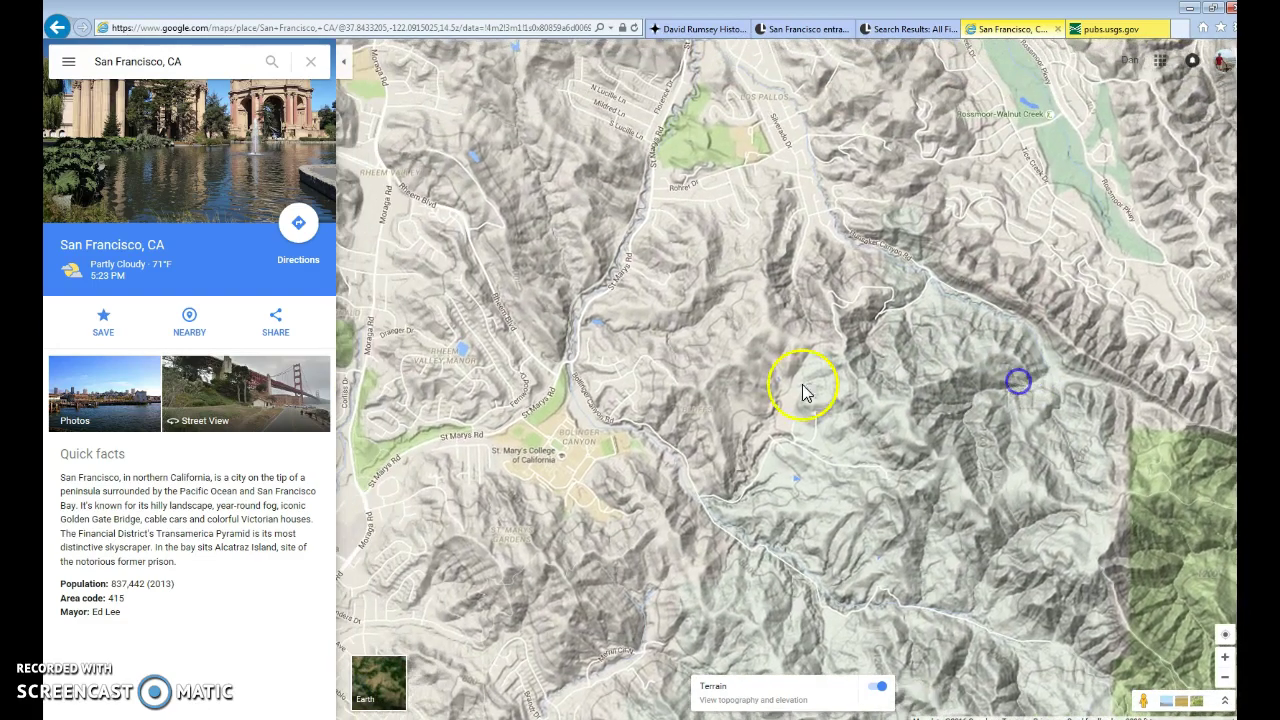